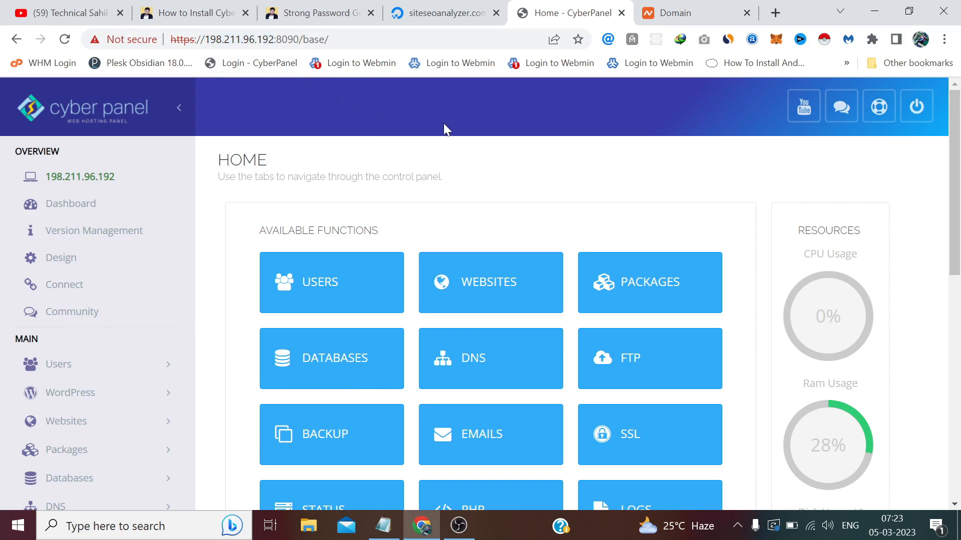
Open siteseoanalyzer.com in a new tab from the Namecheap domain page; it fails with NXDOMAIN.
left_click(675, 12)
left_click_drag(411, 265, 238, 266)
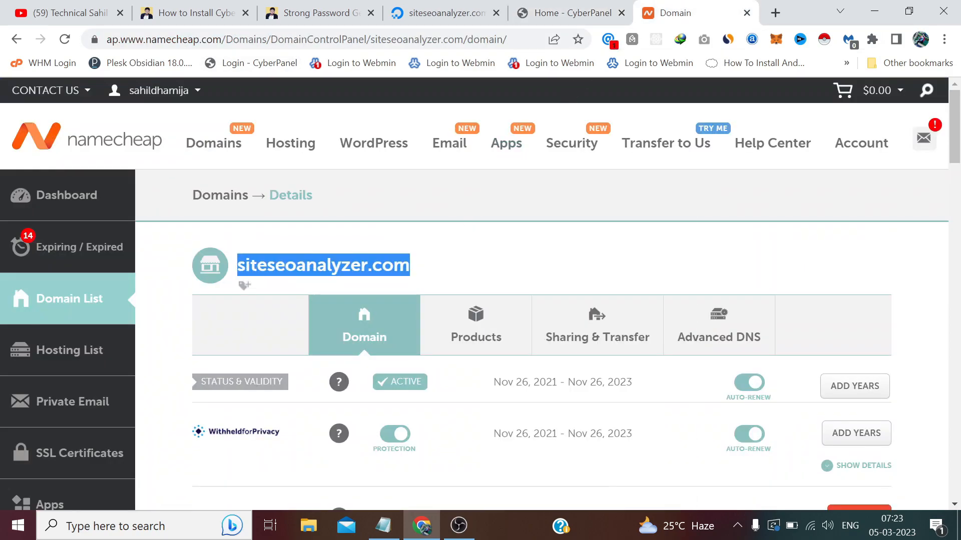
right_click(251, 268)
left_click(296, 306)
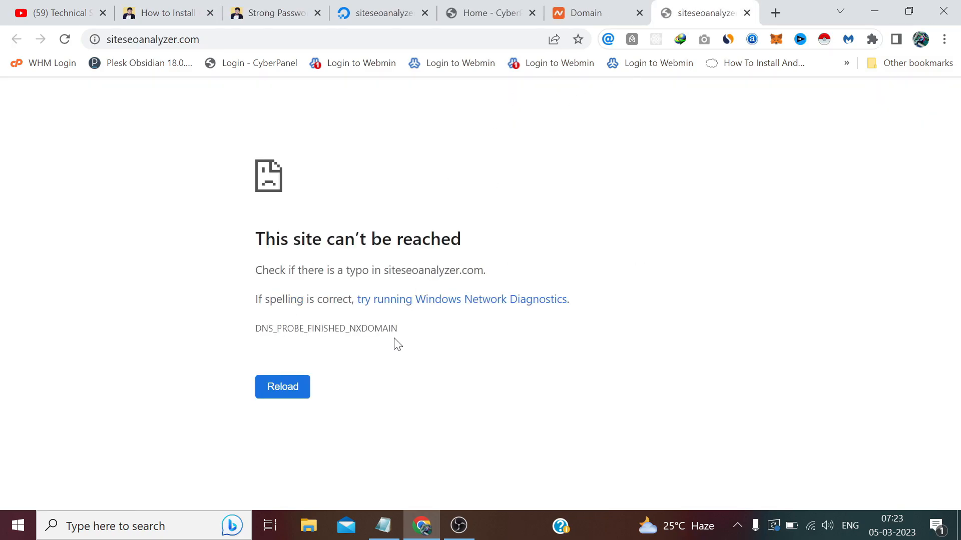
Back in CyberPanel, go to DNS > Create Nameserver in the sidebar.
left_click(488, 12)
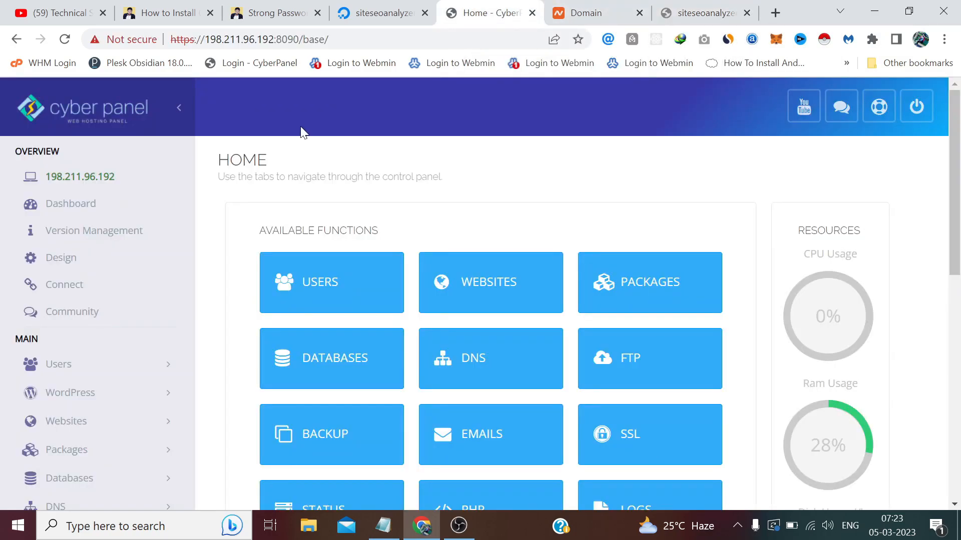
scroll(148, 261, "down", 4)
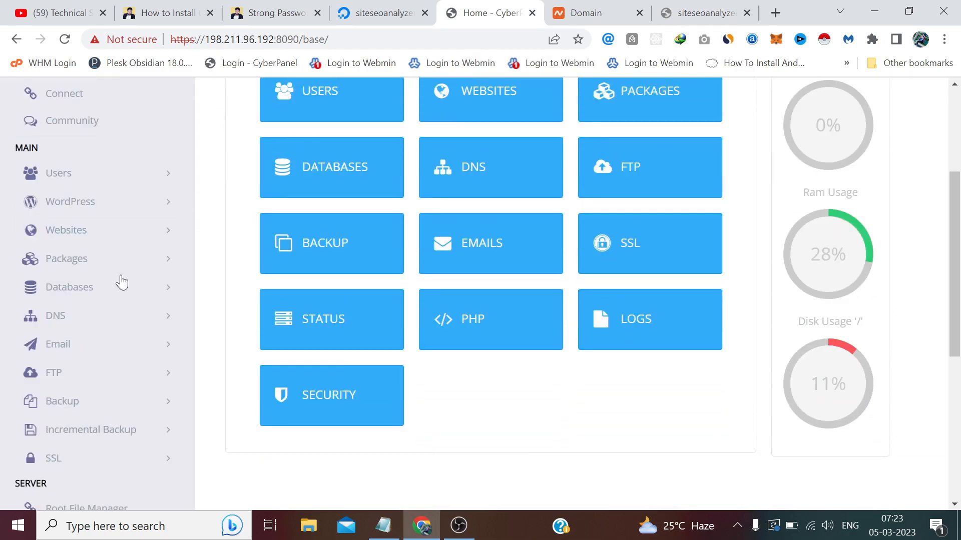
left_click(63, 282)
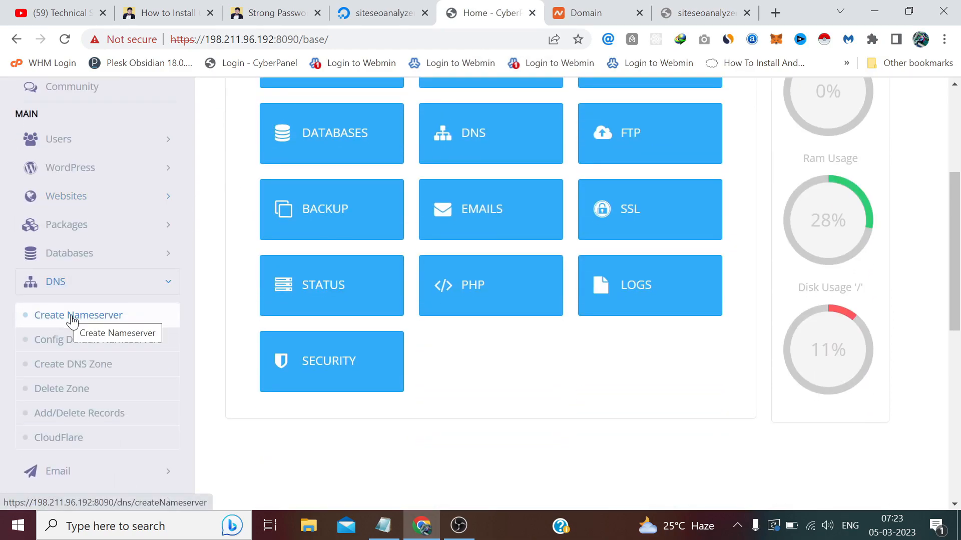
left_click(70, 316)
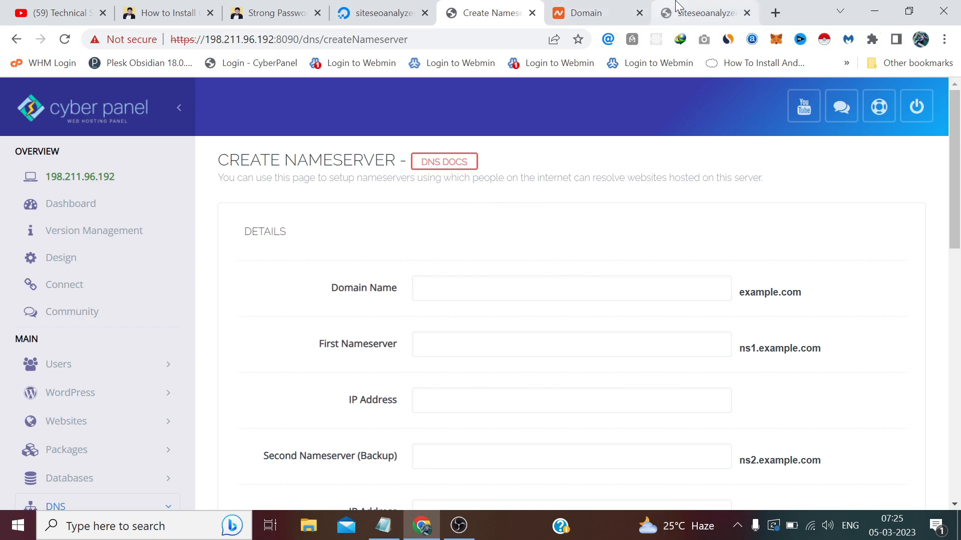
Copy siteseoanalyzer.com from Namecheap and paste it as the nameserver domain name.
left_click(703, 13)
left_click(568, 13)
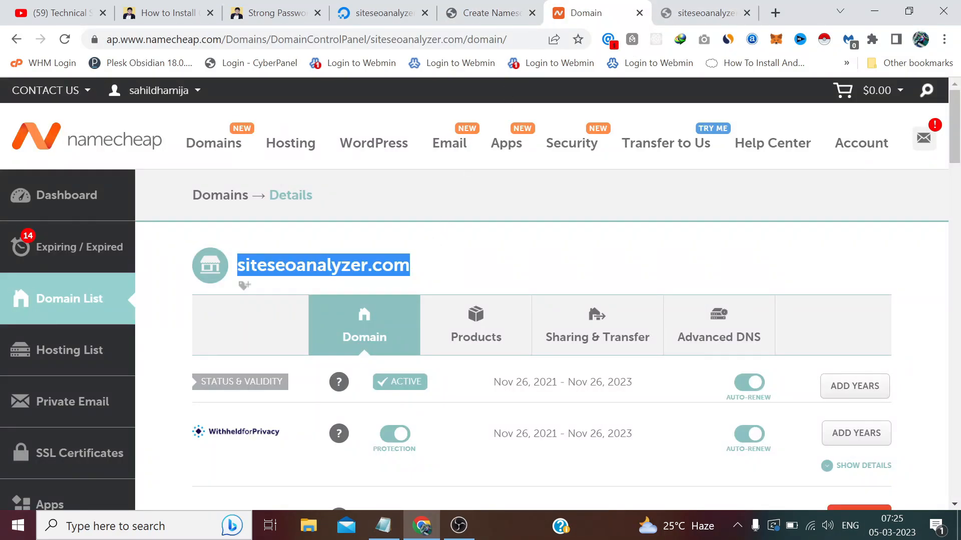
right_click(385, 265)
left_click(418, 275)
left_click(495, 13)
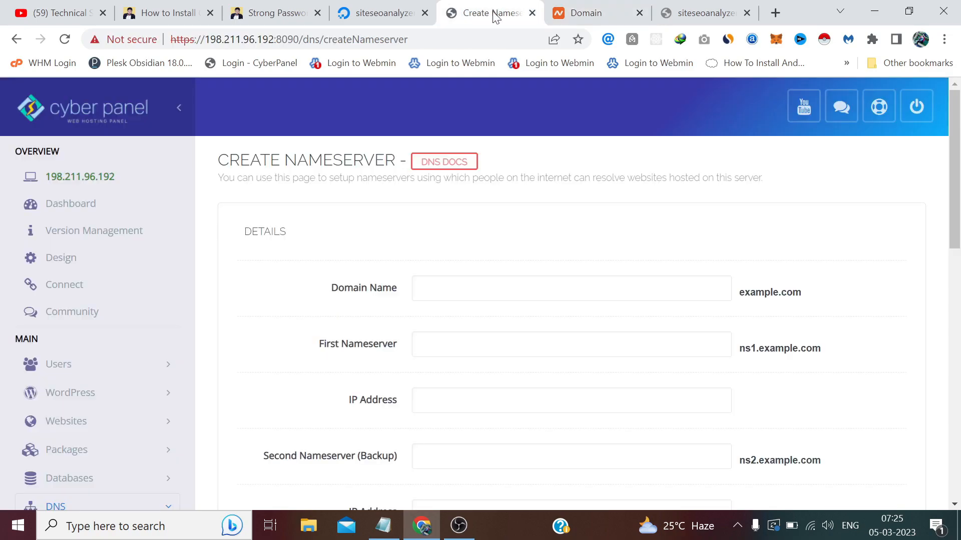
left_click(483, 289)
right_click(483, 290)
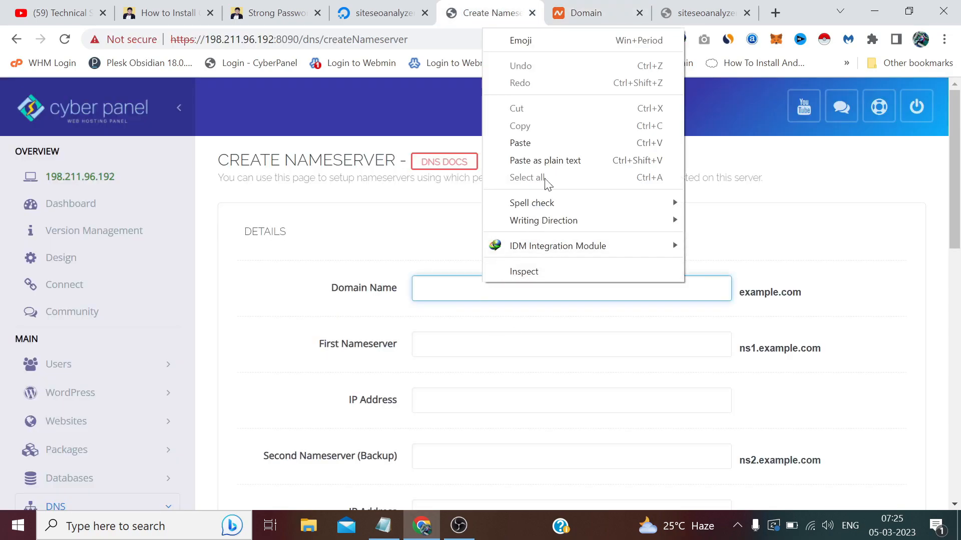
left_click(551, 138)
Enter the first nameserver ns1 with the droplet IP 198.211.96.192 from DigitalOcean.
left_click(548, 349)
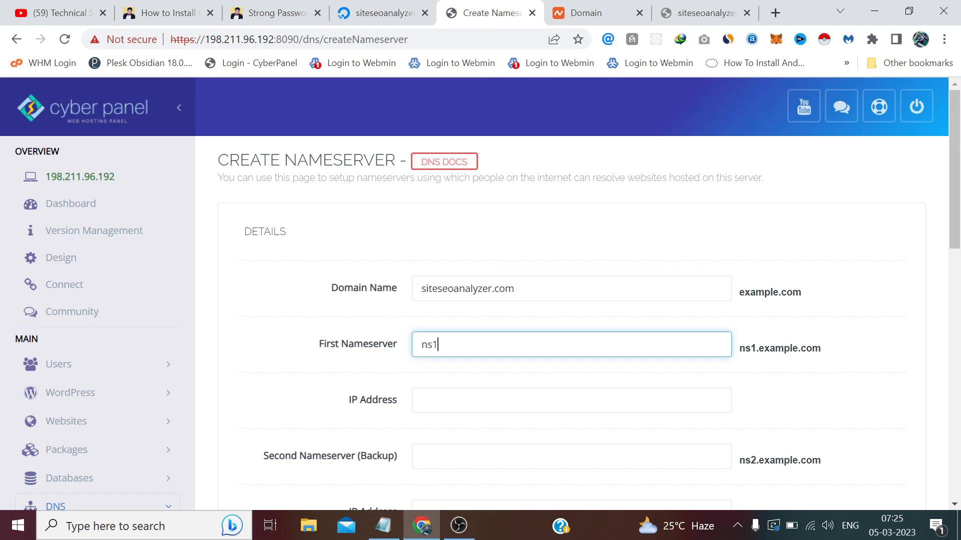
left_click(590, 386)
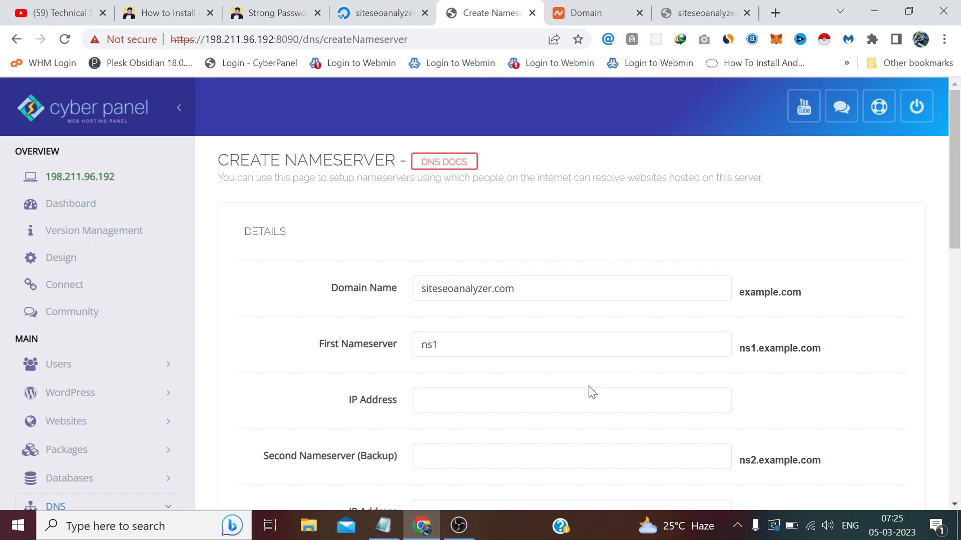
left_click(366, 6)
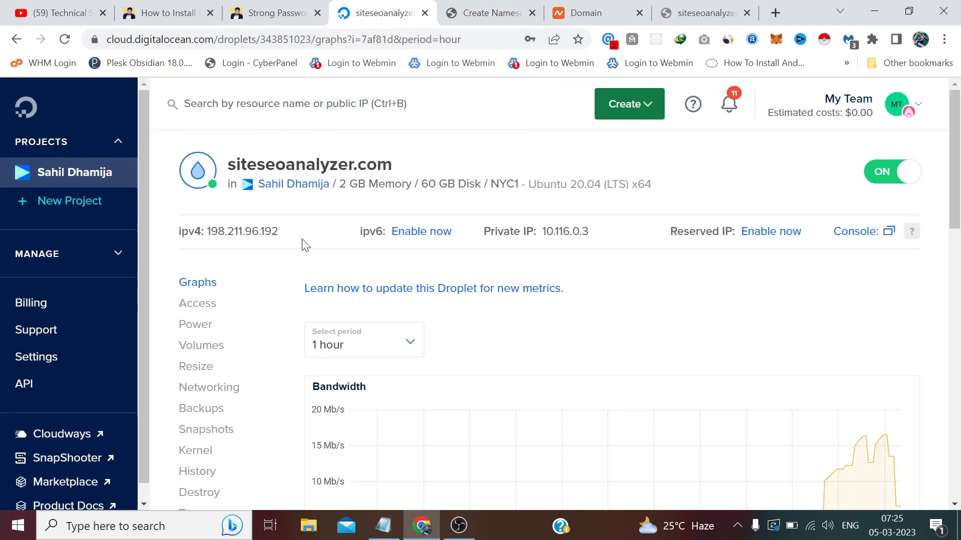
left_click(304, 232)
left_click(488, 13)
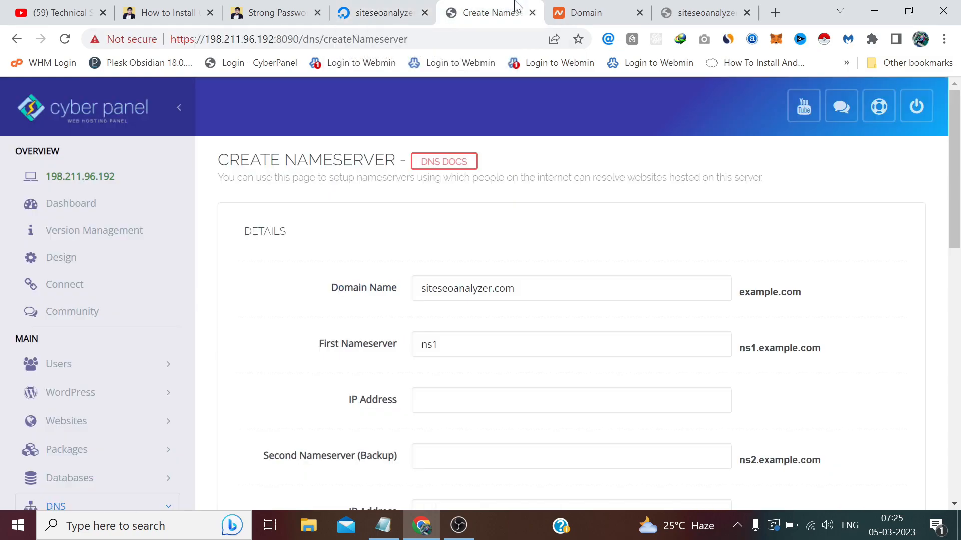
left_click(470, 400)
right_click(470, 400)
left_click(531, 273)
Enter the second nameserver ns2, also at 198.211.96.192.
scroll(530, 268, "down", 3)
left_click(423, 306)
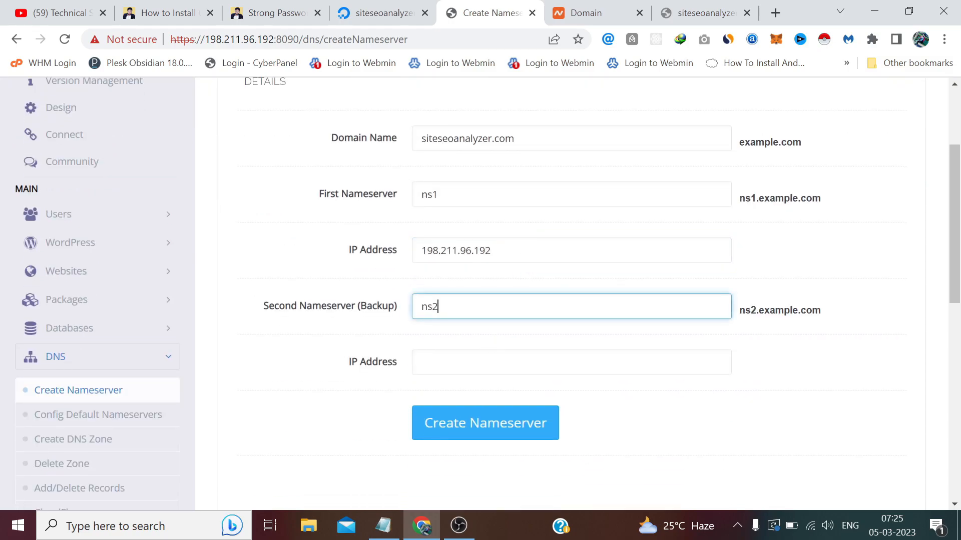
left_click(511, 362)
right_click(510, 360)
left_click(553, 219)
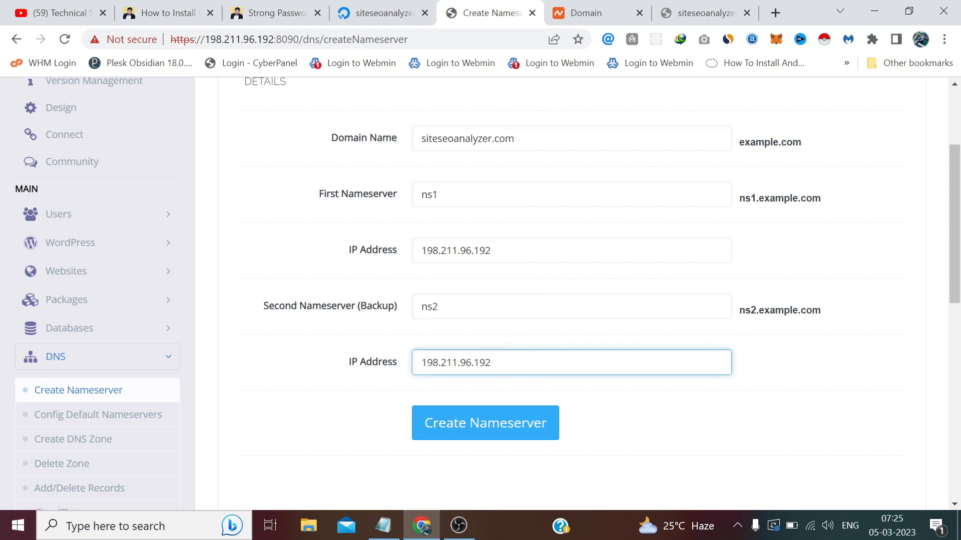
Create the ns1 and ns2 nameservers and go back to the Namecheap domain page.
left_click(521, 432)
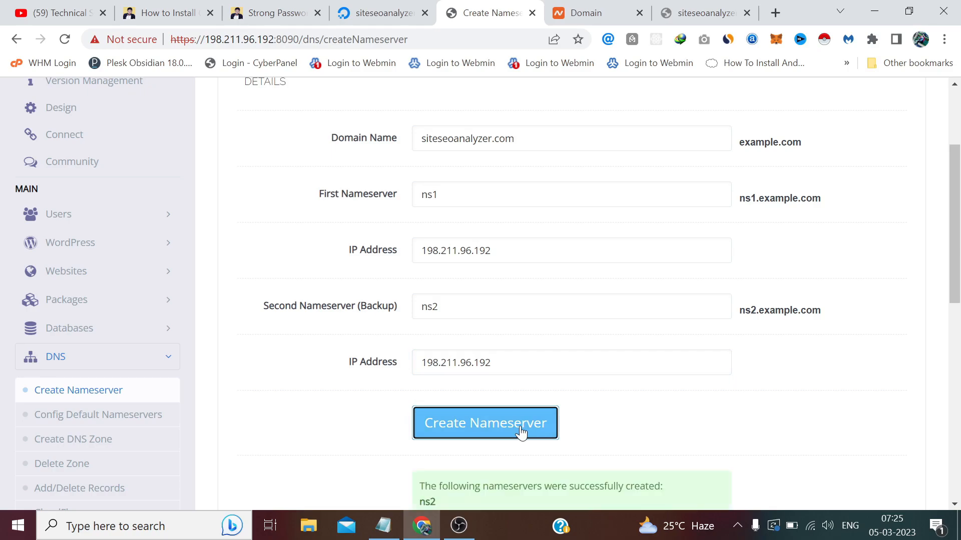
scroll(521, 433, "down", 3)
scroll(478, 345, "up", 2)
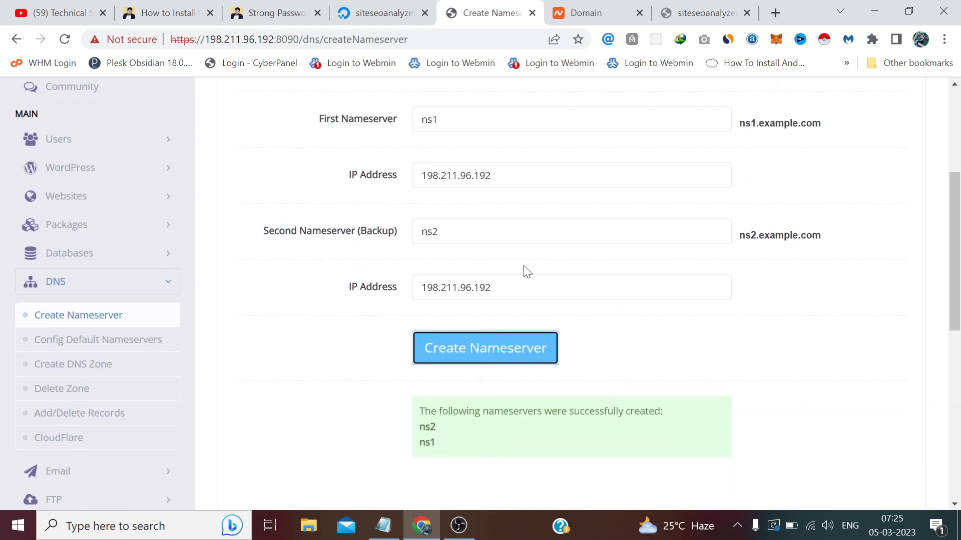
left_click(589, 11)
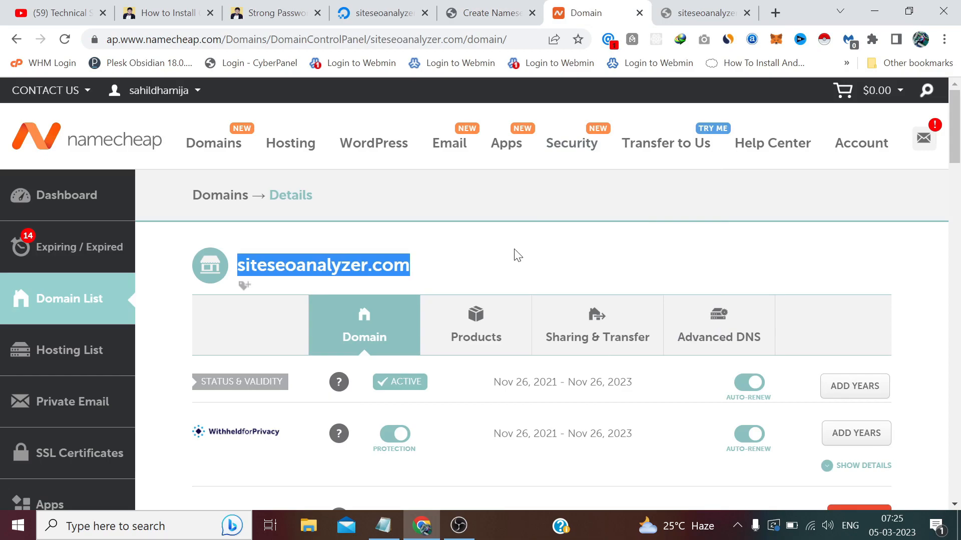
In Advanced DNS, search Personal DNS Server and find no nameservers registered yet.
left_click(518, 256)
scroll(650, 260, "down", 2)
left_click(741, 249)
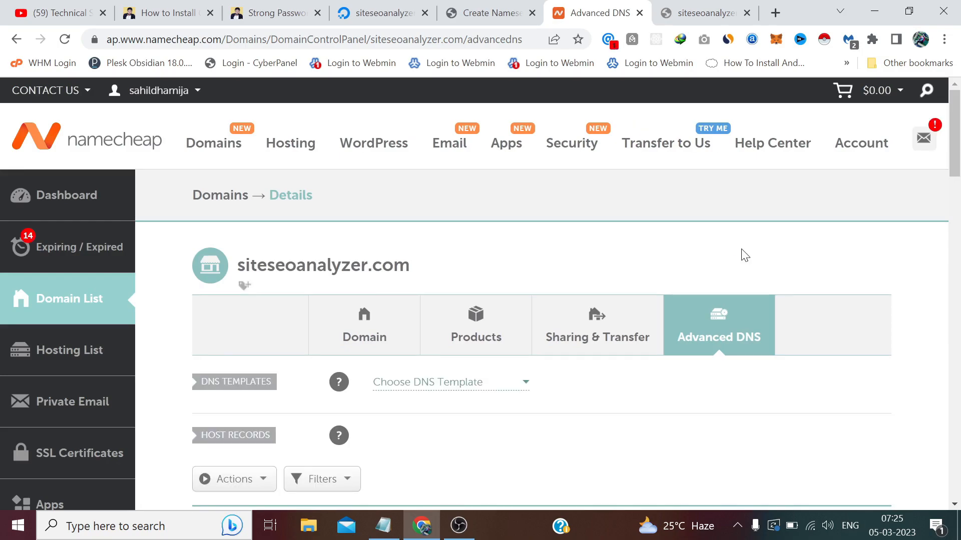
scroll(741, 257, "down", 10)
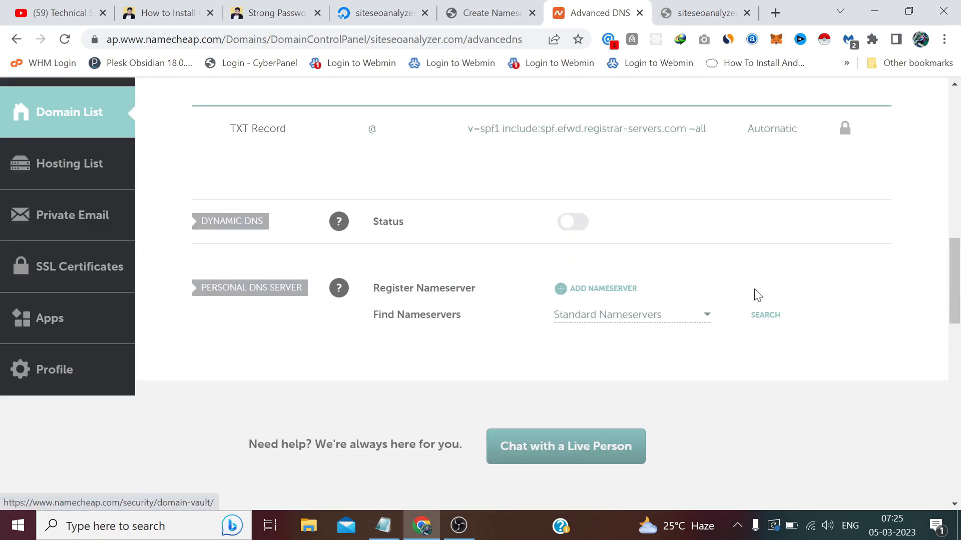
left_click(771, 318)
left_click_drag(333, 455, 239, 455)
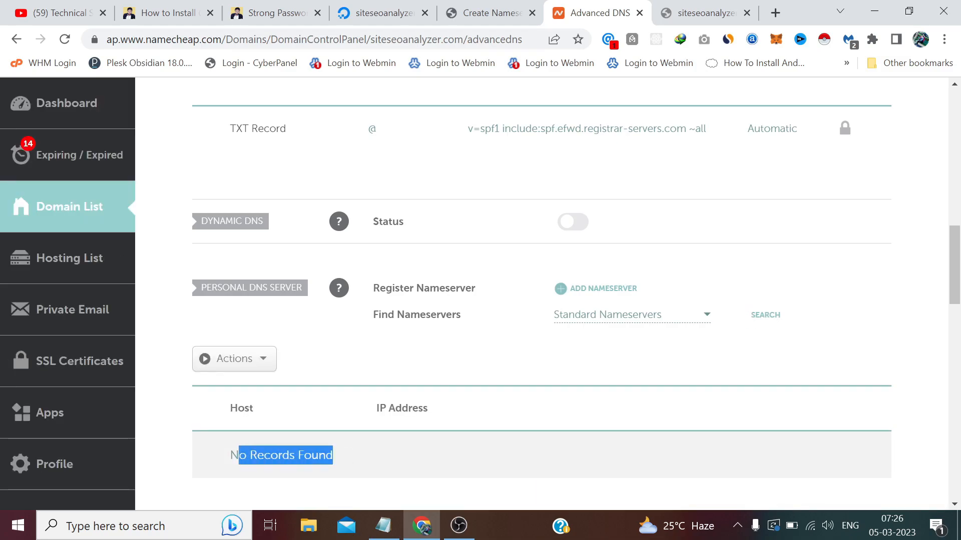
left_click(526, 316)
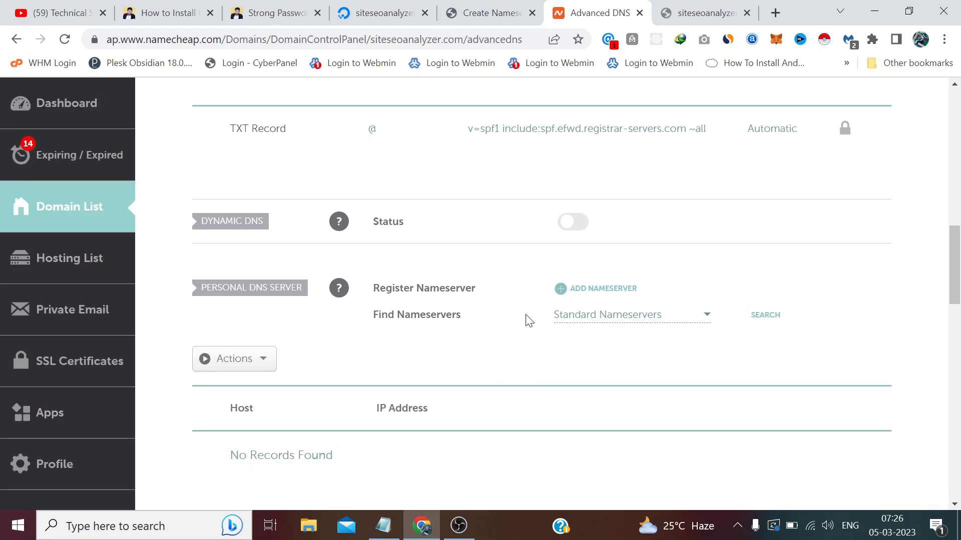
Add personal nameserver ns1 at 198.211.96.192, copied from the DigitalOcean droplet.
left_click(605, 293)
left_click(586, 345)
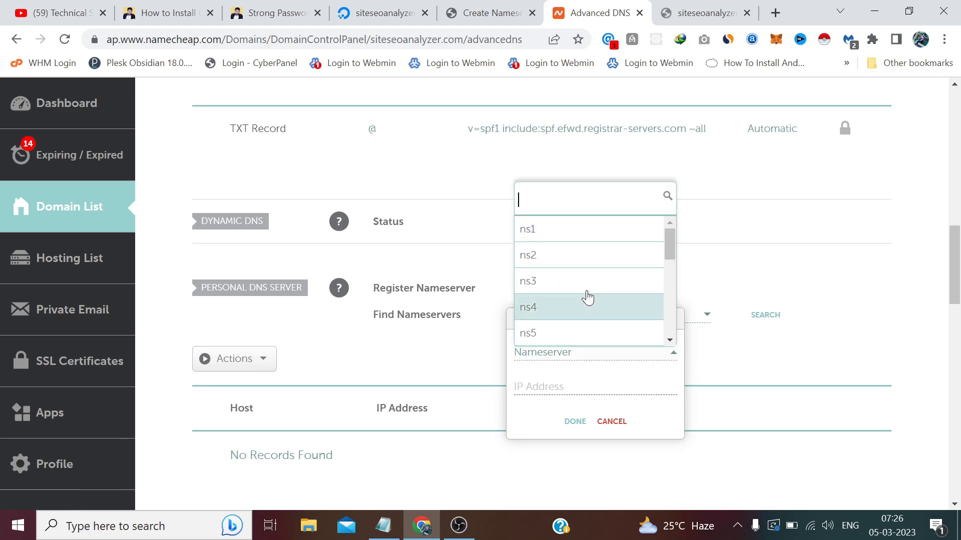
left_click(573, 233)
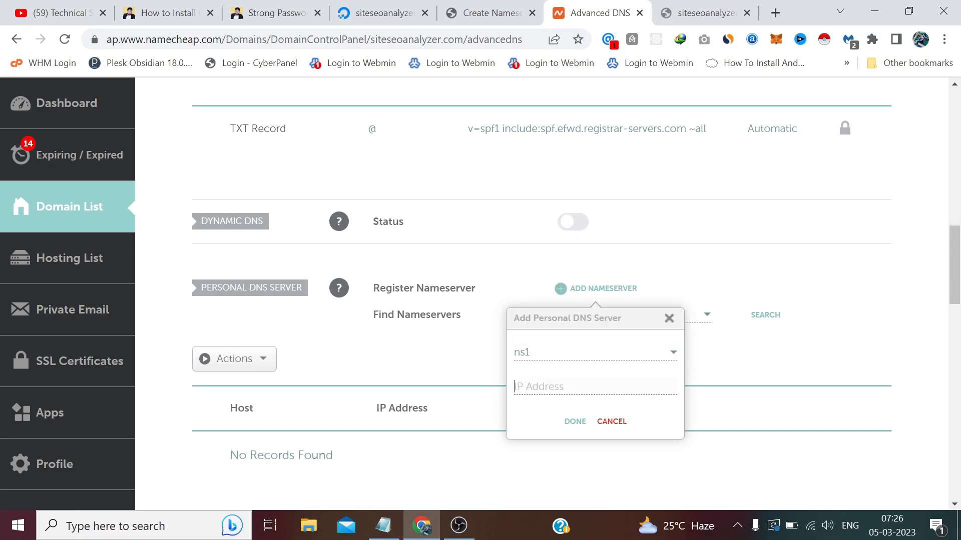
left_click(384, 12)
left_click(305, 231)
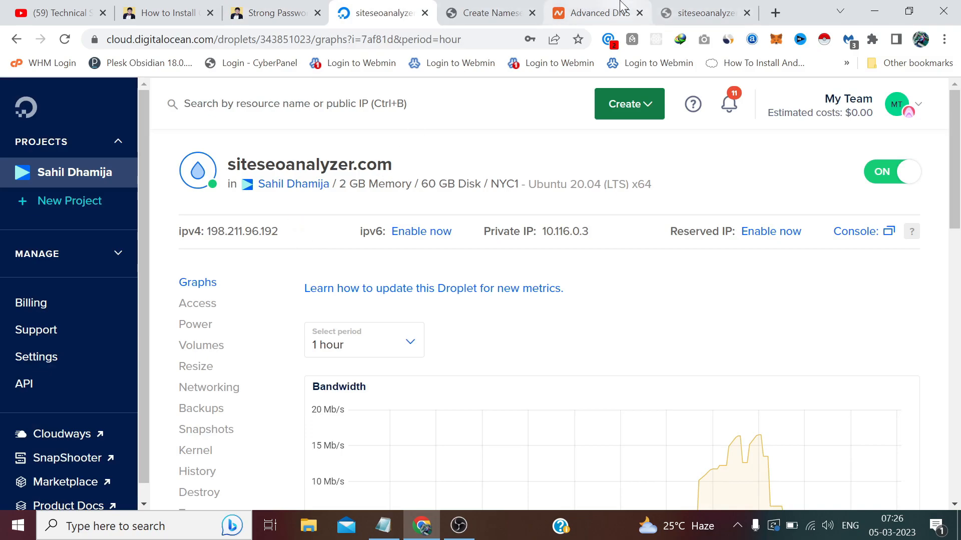
left_click(596, 13)
right_click(579, 388)
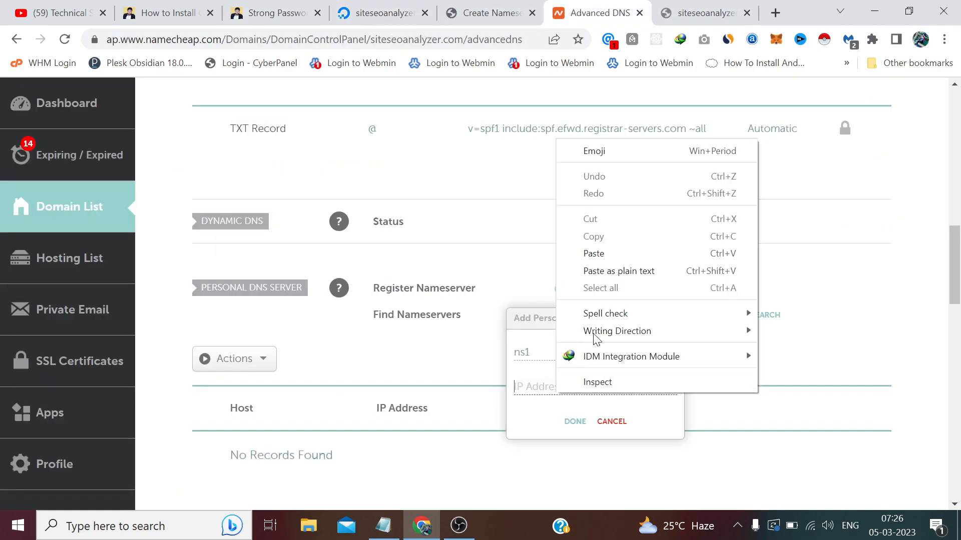
left_click(622, 251)
left_click(574, 422)
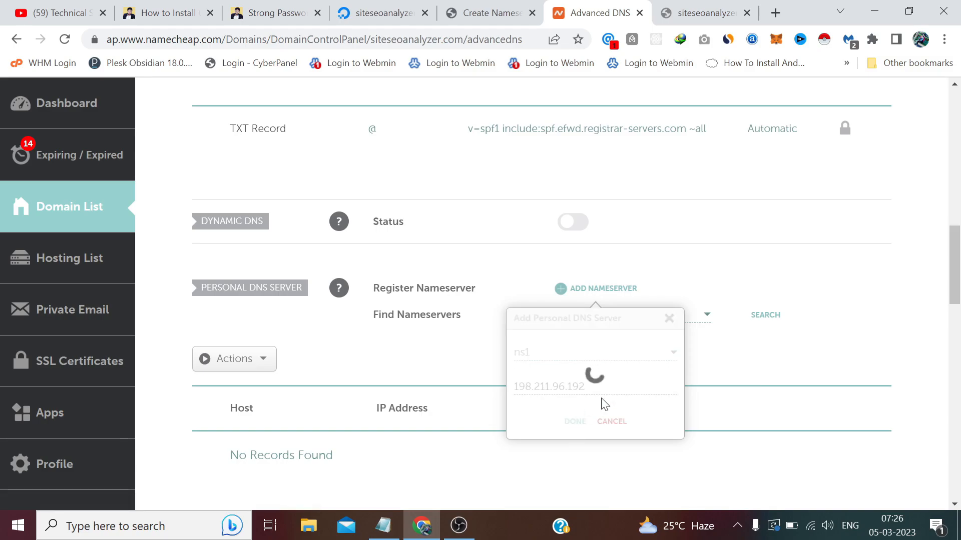
Add personal nameserver ns2 at 198.211.96.192.
left_click(611, 290)
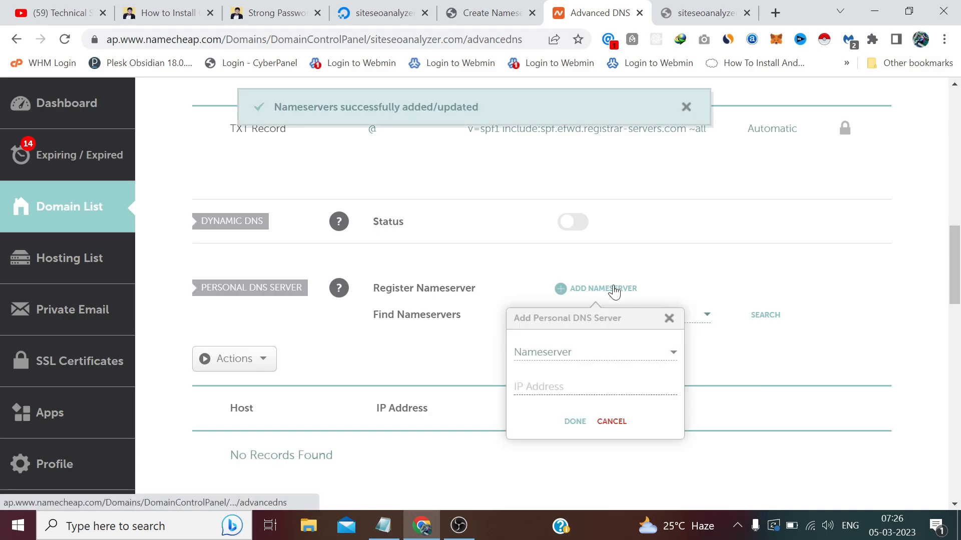
left_click(587, 351)
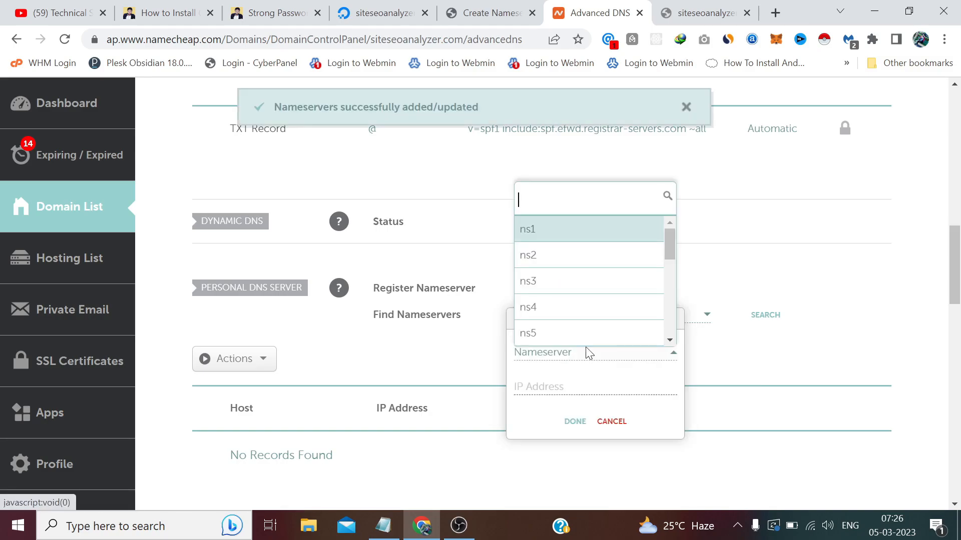
left_click(566, 256)
right_click(547, 386)
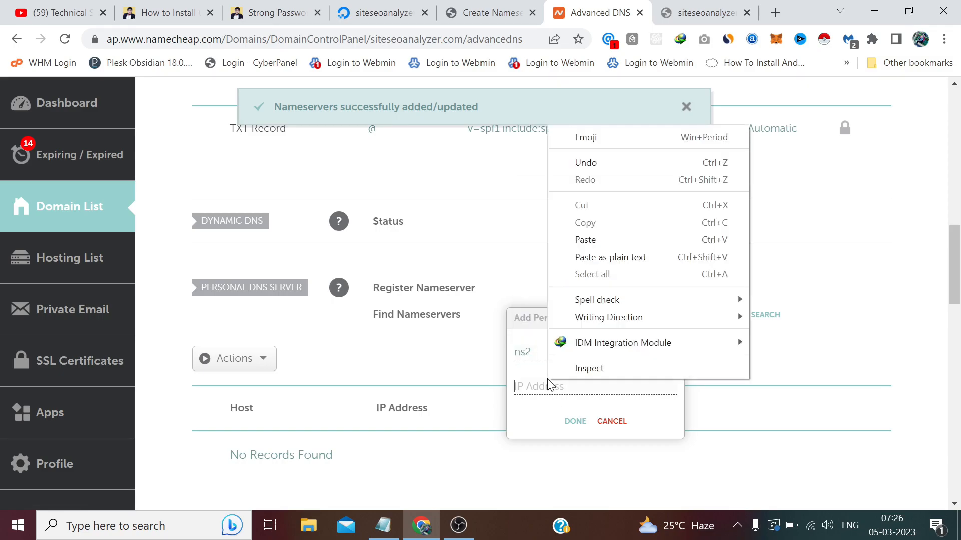
left_click(608, 253)
left_click(575, 421)
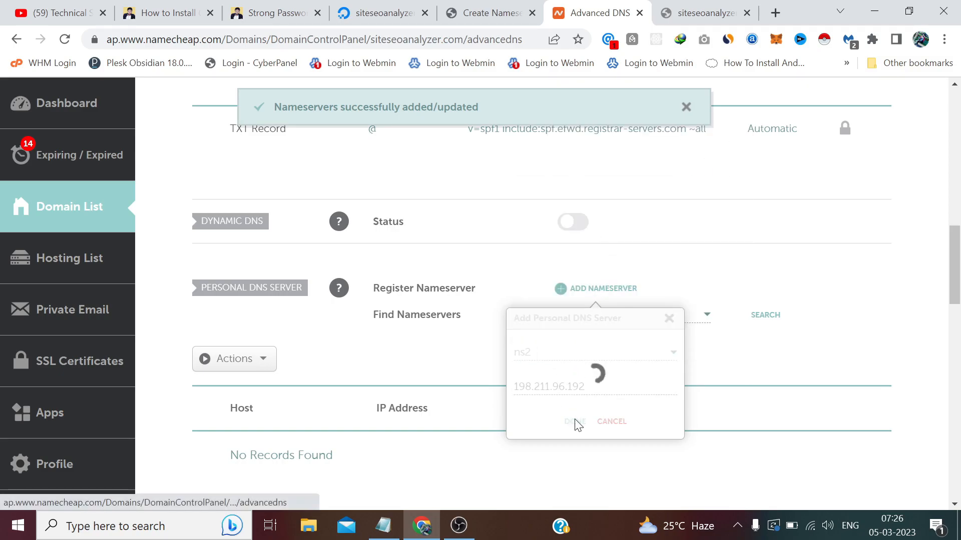
Search again to confirm ns1 and ns2 are both listed at 198.211.96.192.
left_click(765, 317)
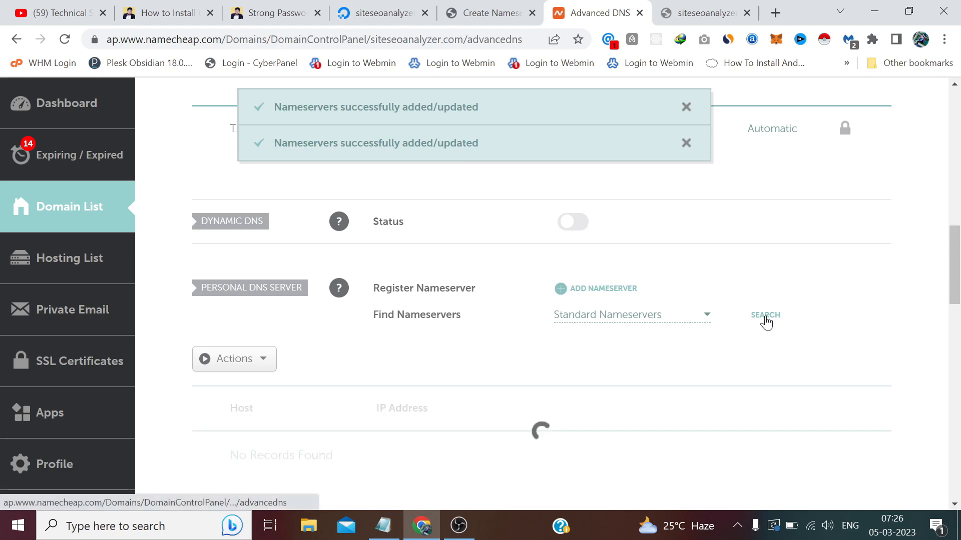
scroll(766, 321, "down", 3)
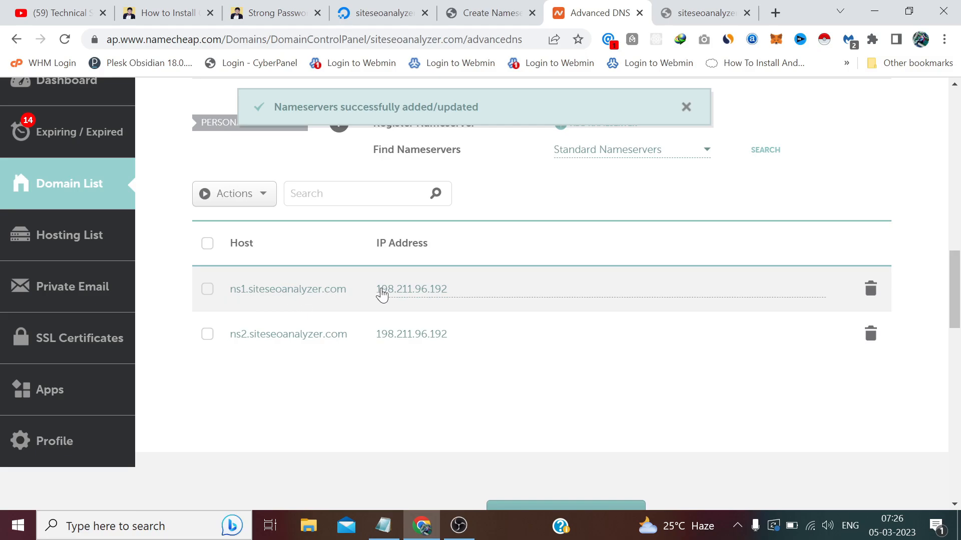
scroll(384, 294, "up", 1)
scroll(383, 293, "up", 15)
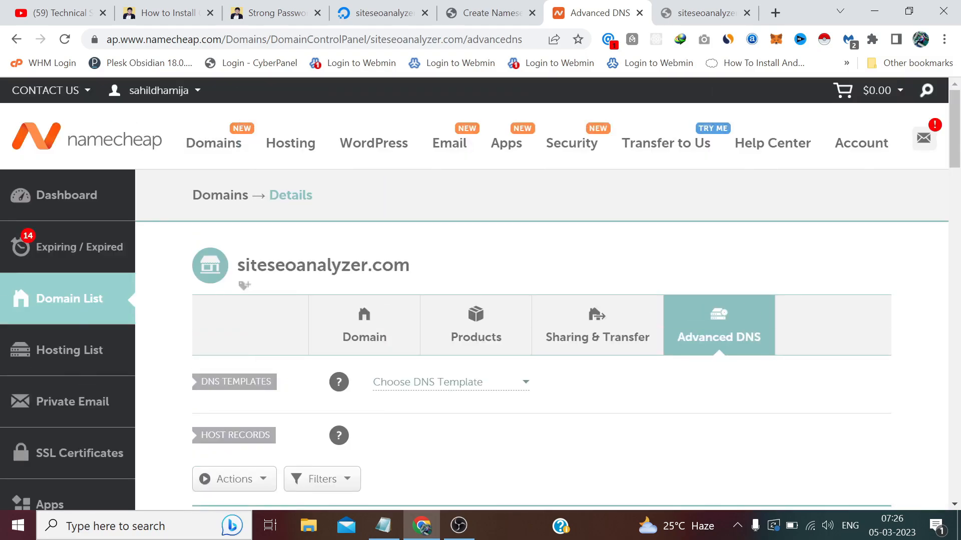
scroll(375, 260, "down", 2)
On the Domain tab, copy the siteseoanalyzer.com domain name.
left_click(375, 259)
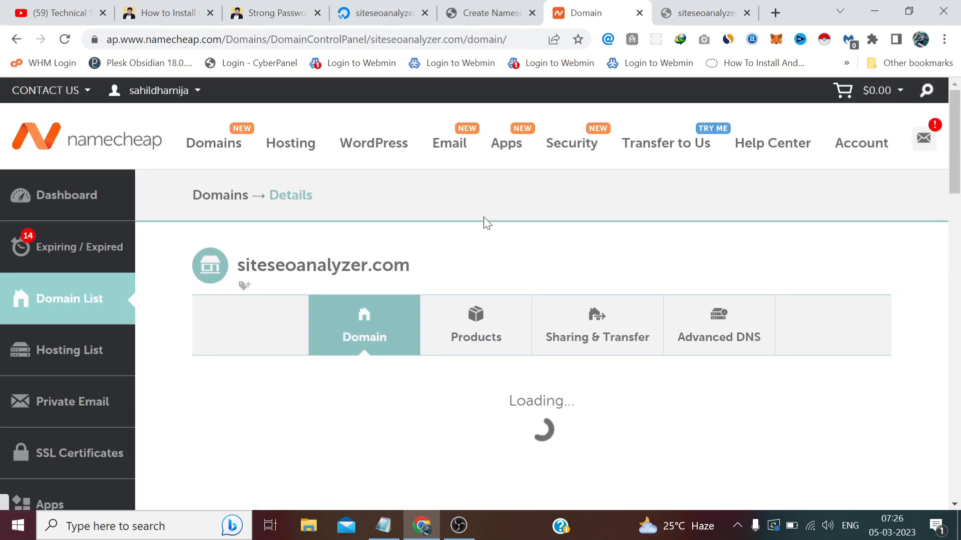
scroll(484, 220, "down", 3)
scroll(484, 224, "up", 3)
left_click_drag(411, 265, 239, 270)
right_click(248, 273)
left_click(272, 278)
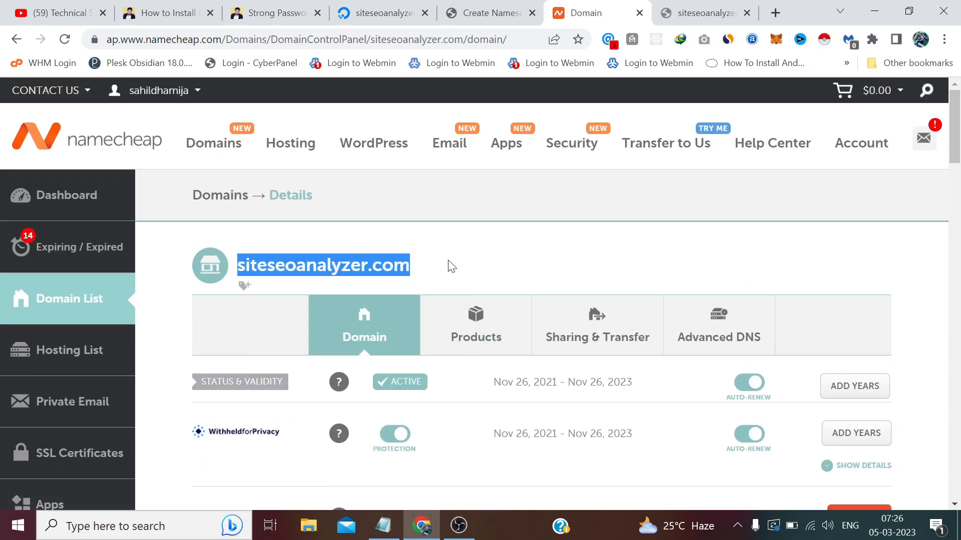
left_click(518, 253)
scroll(518, 252, "down", 6)
scroll(518, 252, "down", 1)
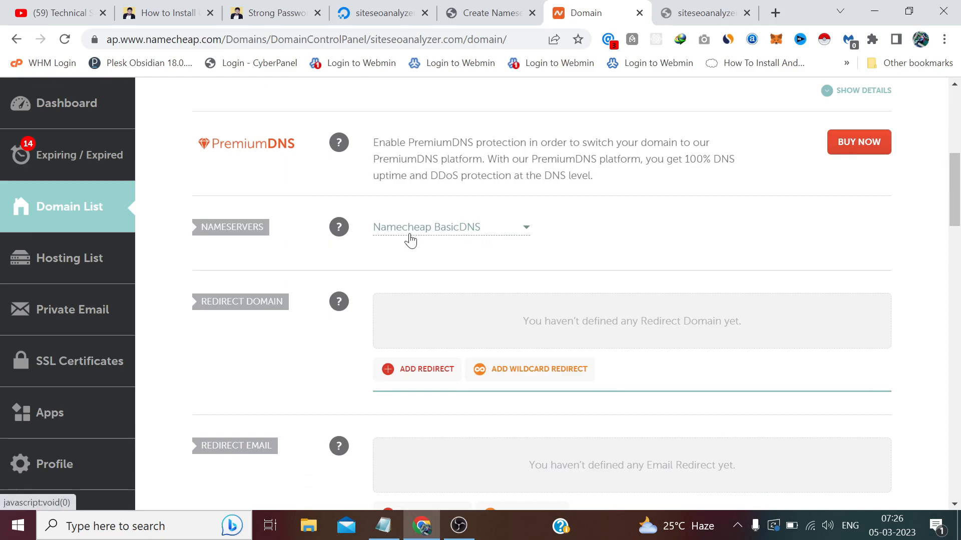
Set Nameservers to Custom DNS with ns1.siteseoanalyzer.com and ns2.siteseoanalyzer.com, and save.
left_click(489, 227)
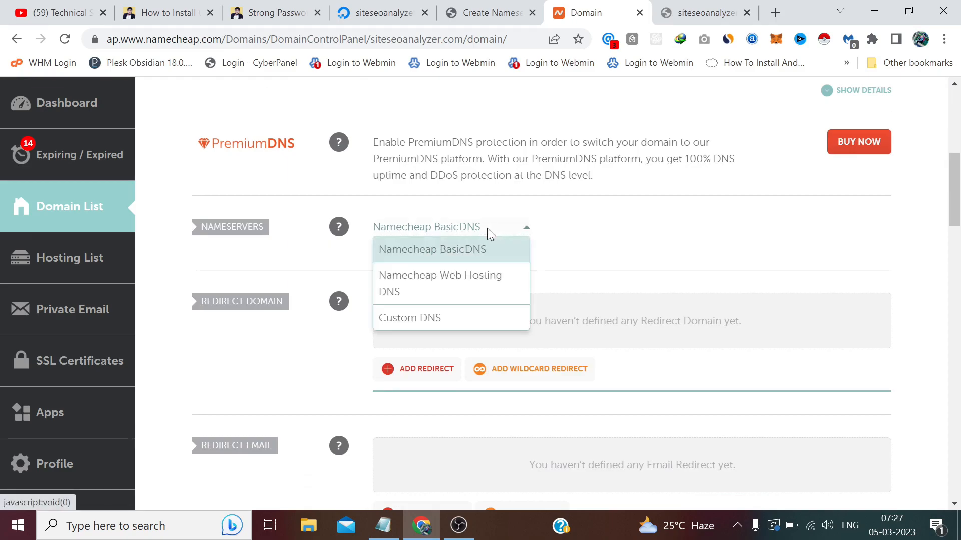
left_click(432, 320)
type("ns1")
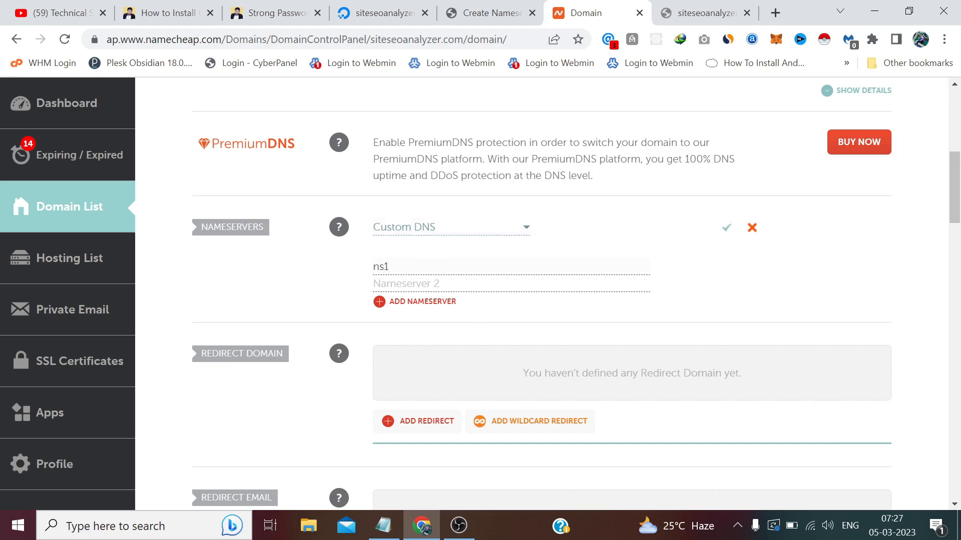
type(".siteseoanalyzer.com")
left_click_drag(490, 267, 372, 267)
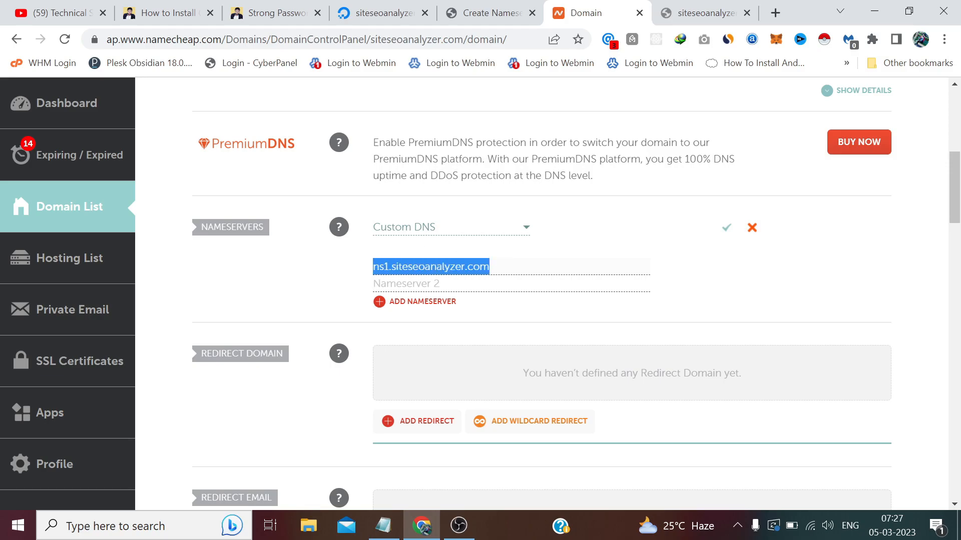
right_click(408, 273)
left_click(418, 70)
left_click(407, 284)
key("ctrl+v")
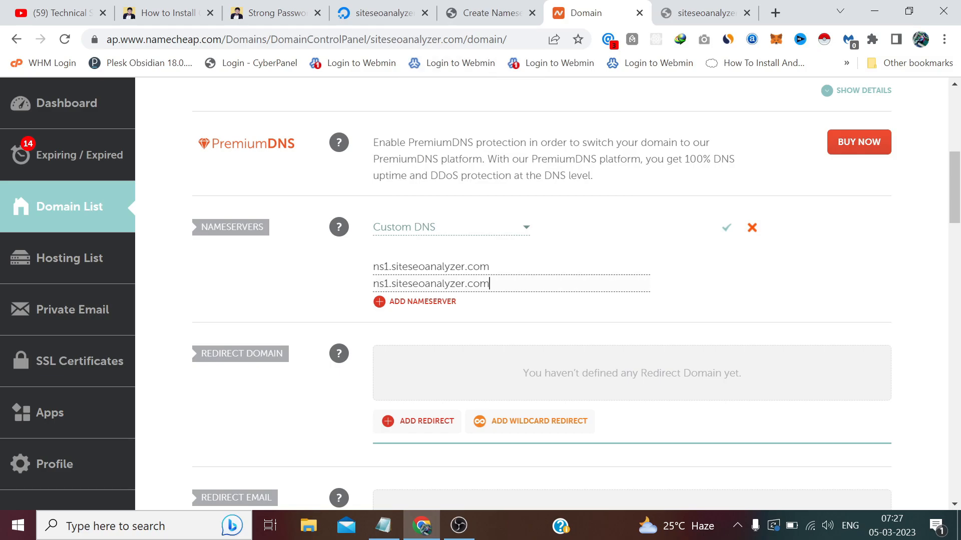
left_click_drag(389, 284, 384, 283)
type("2")
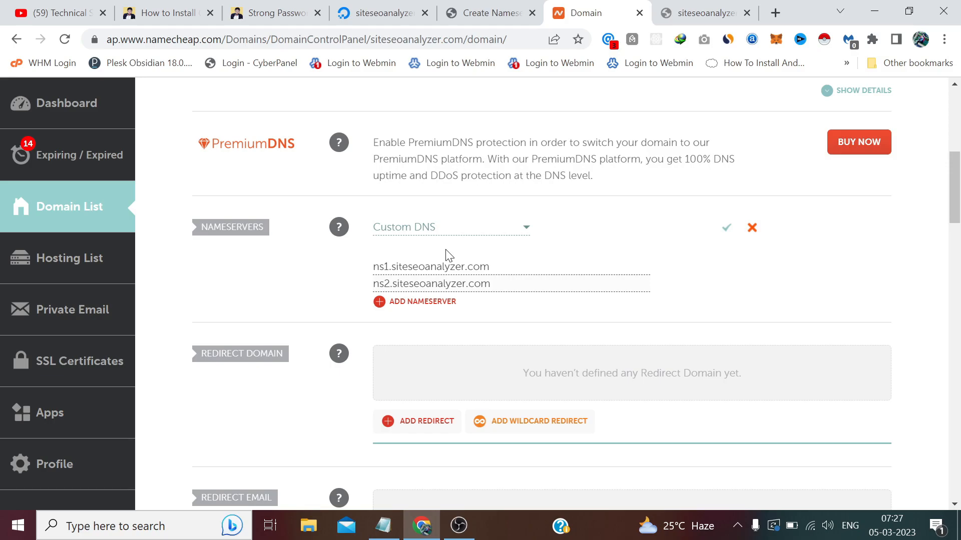
left_click(725, 231)
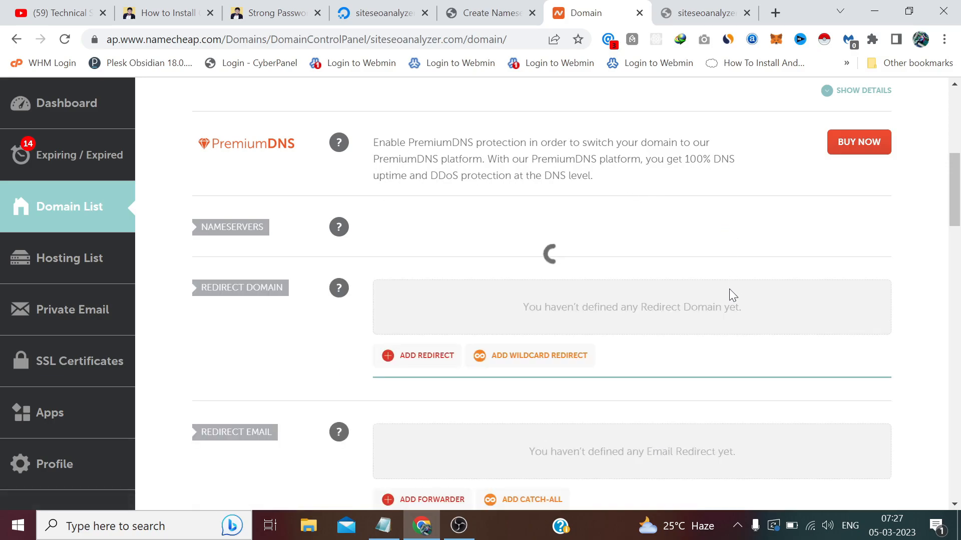
Scroll back up and select the siteseoanalyzer.com domain heading.
scroll(729, 293, "up", 3)
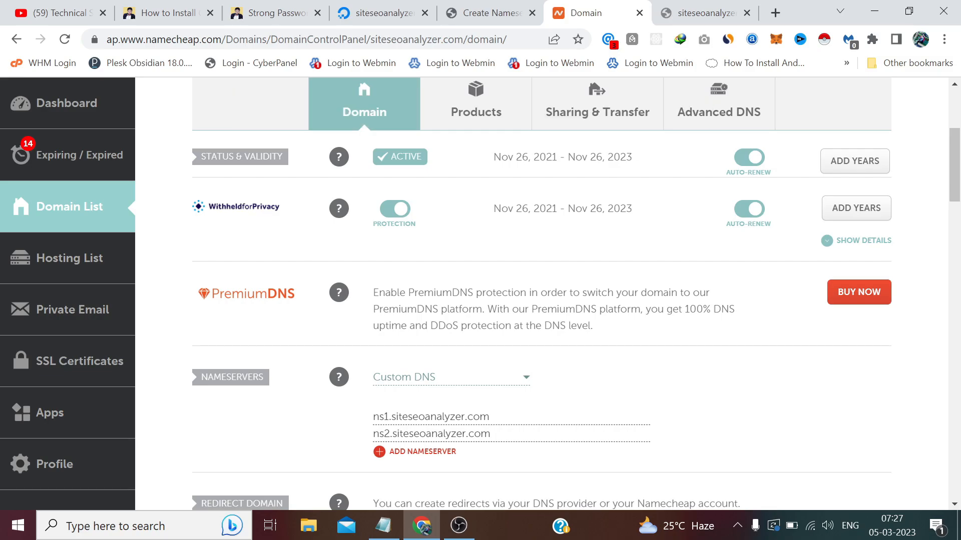
scroll(517, 248, "up", 3)
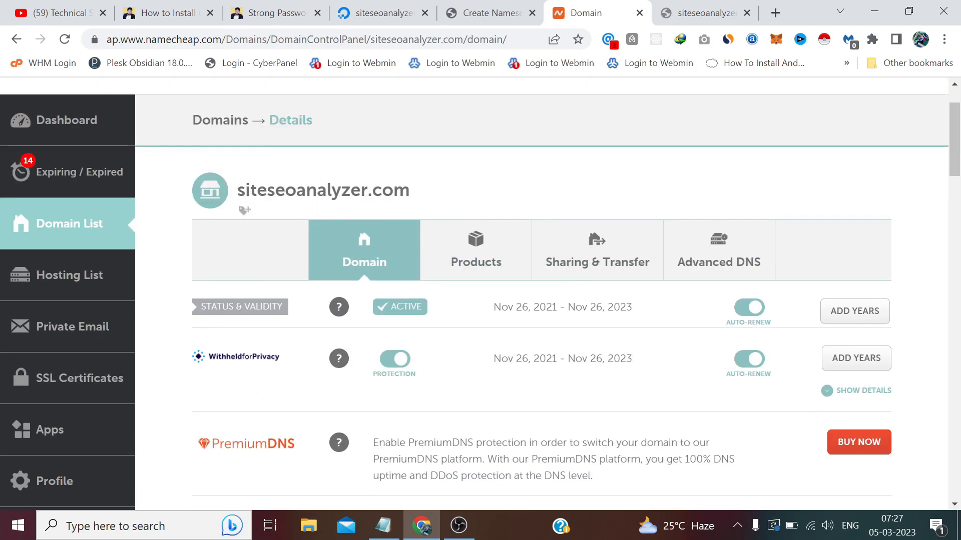
left_click_drag(410, 190, 237, 190)
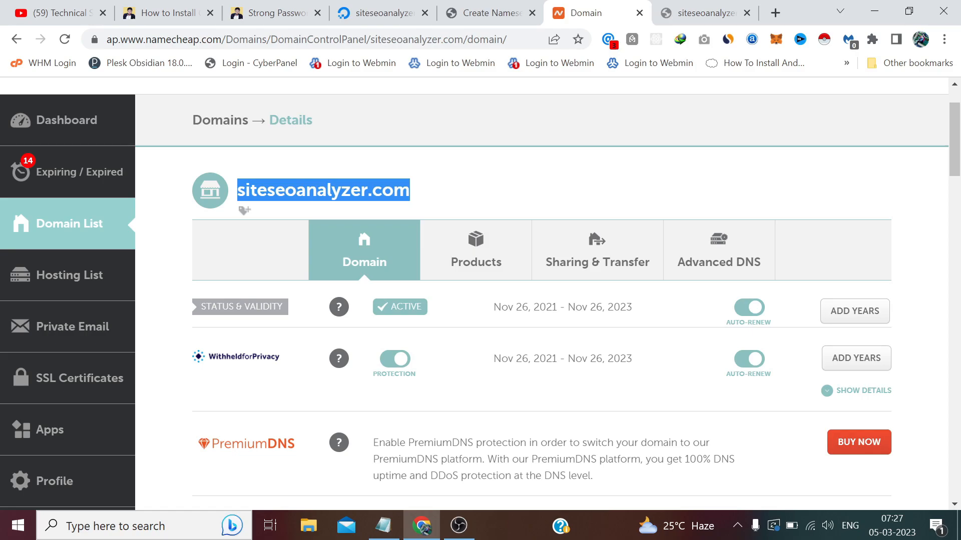
Open siteseoanalyzer.com in a new Incognito window; it still returns NXDOMAIN.
right_click(288, 194)
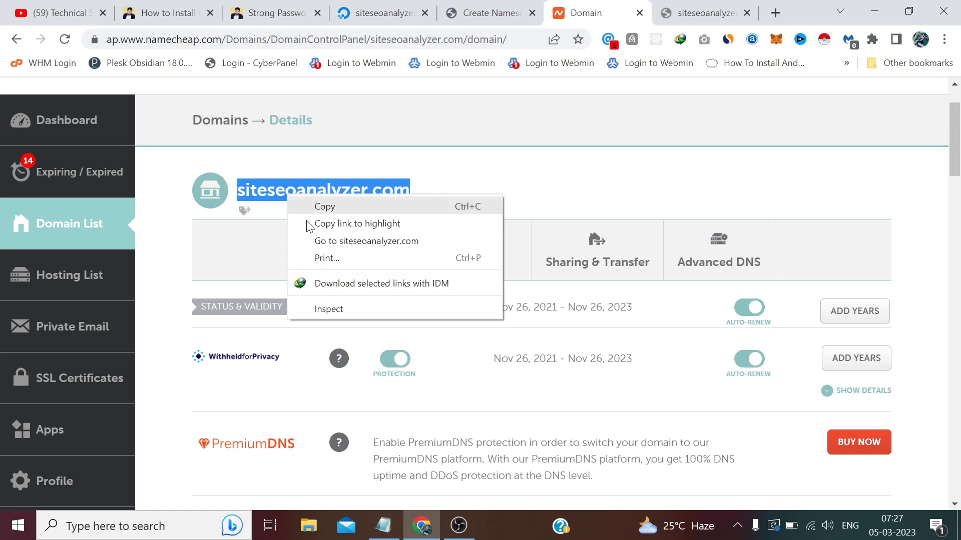
left_click(336, 223)
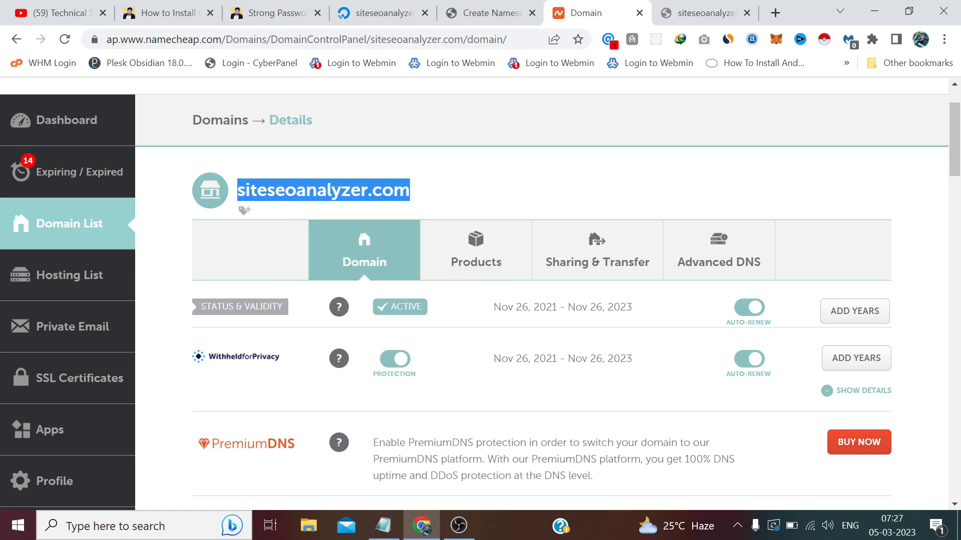
left_click(563, 179)
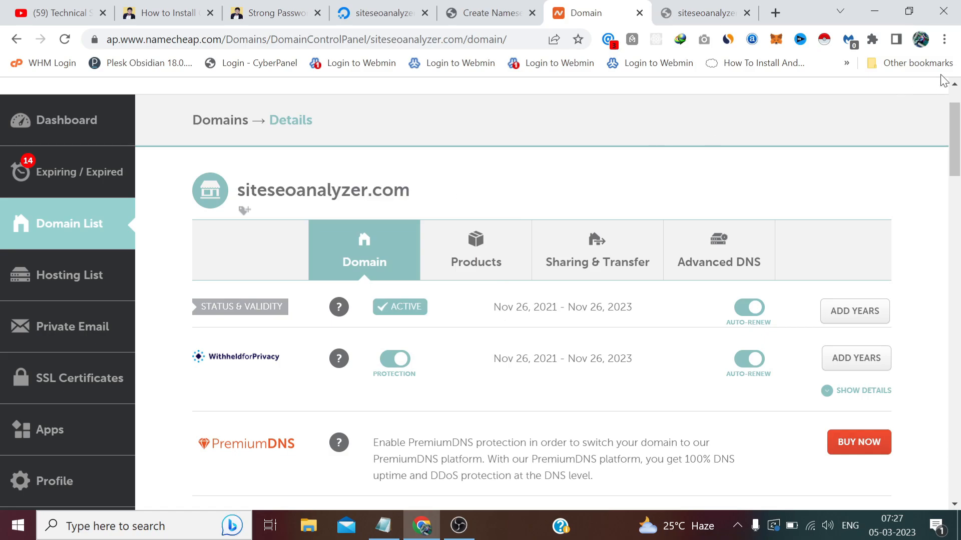
left_click(945, 39)
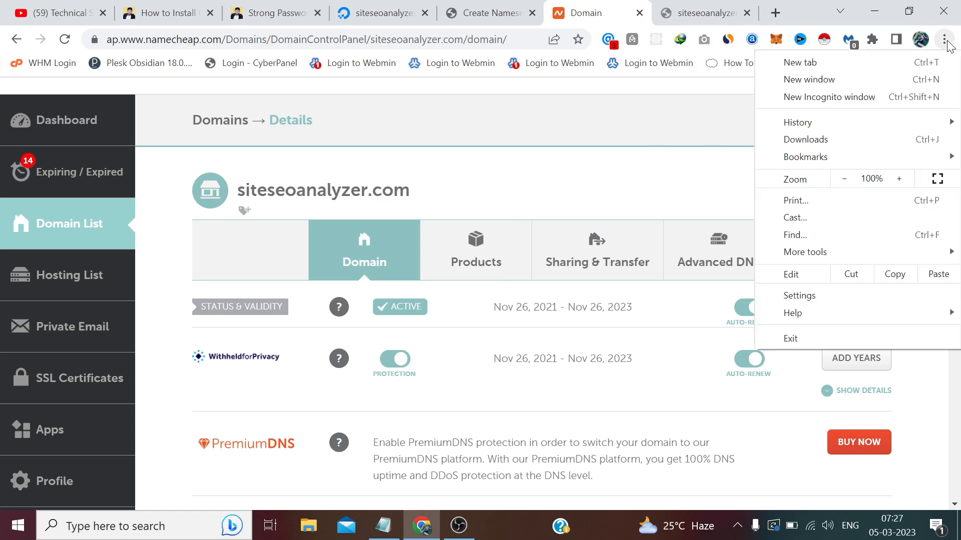
left_click(901, 106)
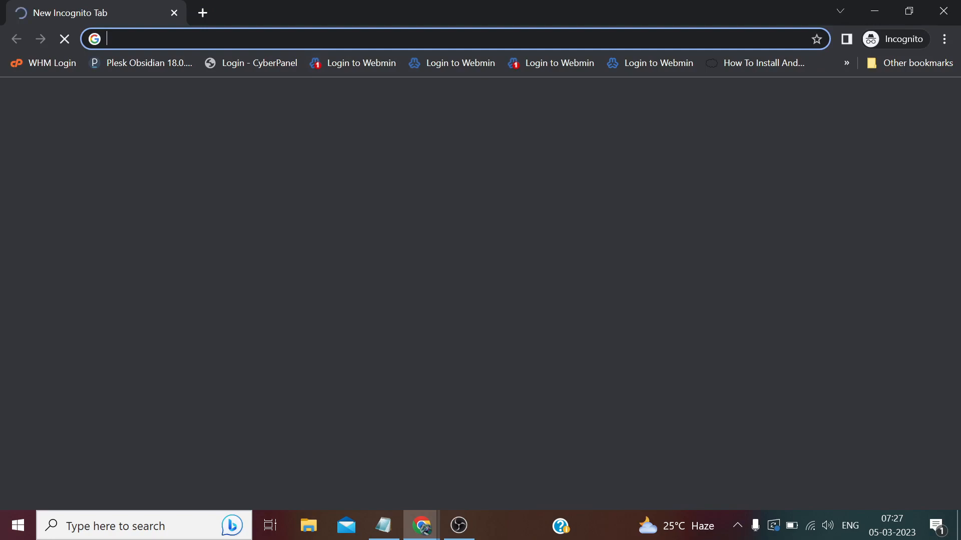
right_click(265, 39)
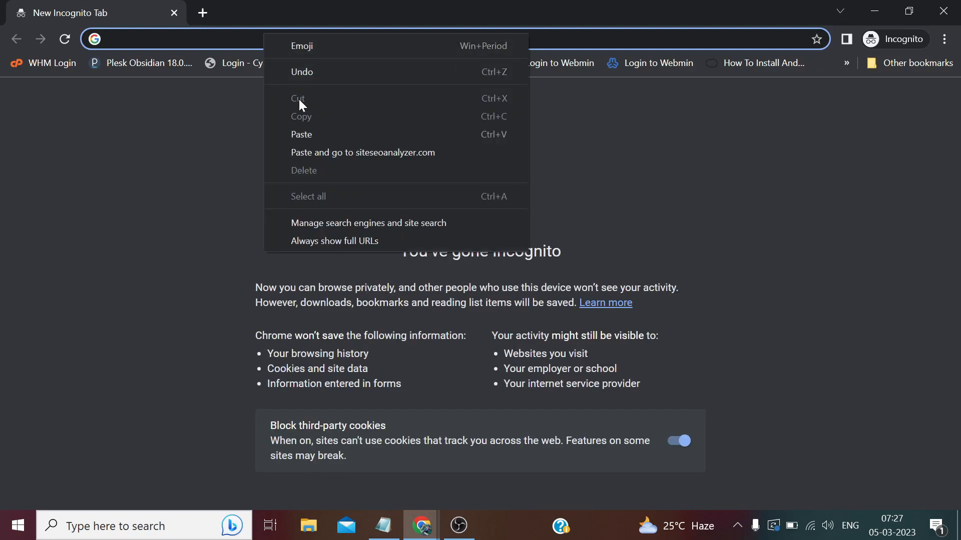
left_click(328, 152)
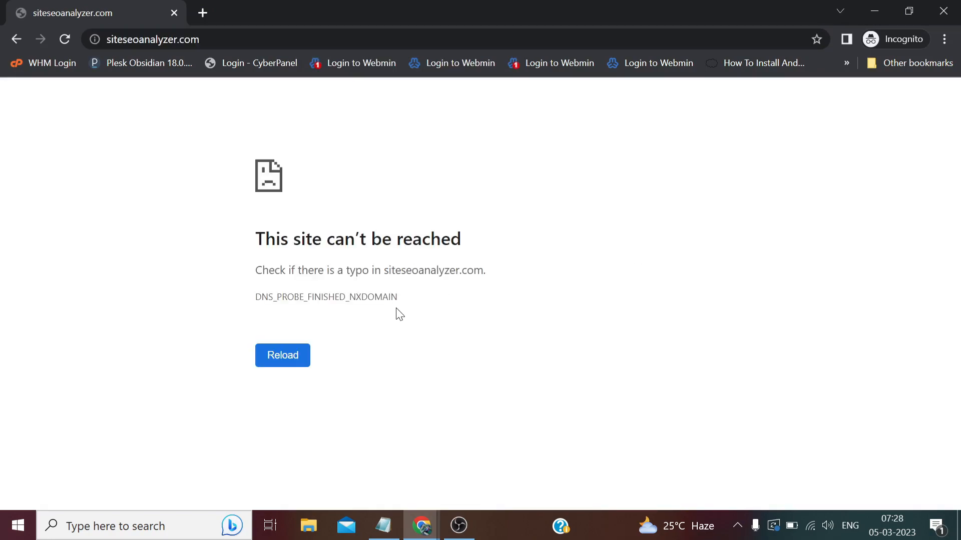
Close the Incognito window and return to CyberPanel's Create Nameserver tab.
left_click(422, 525)
left_click(372, 468)
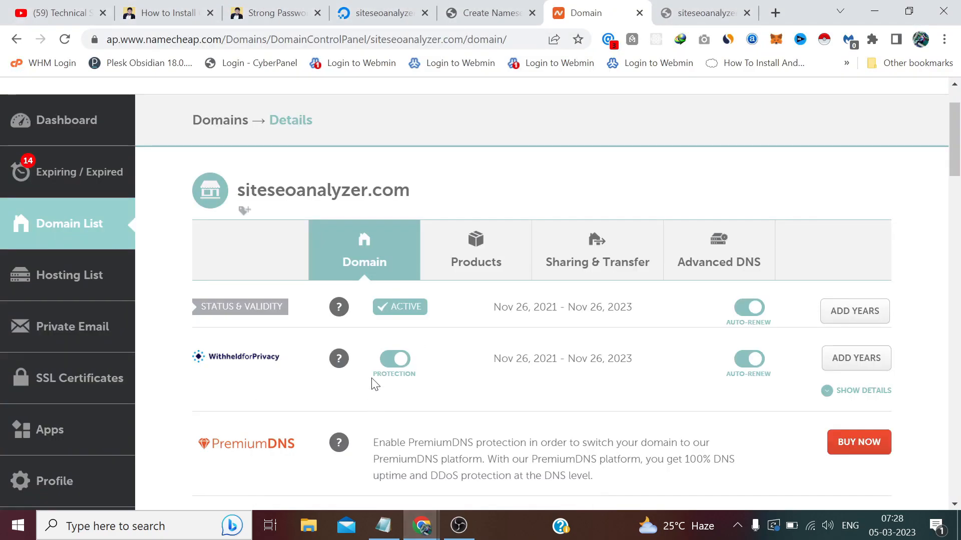
left_click(484, 2)
Go to the CyberPanel Home dashboard and open the Websites tile.
scroll(102, 214, "up", 4)
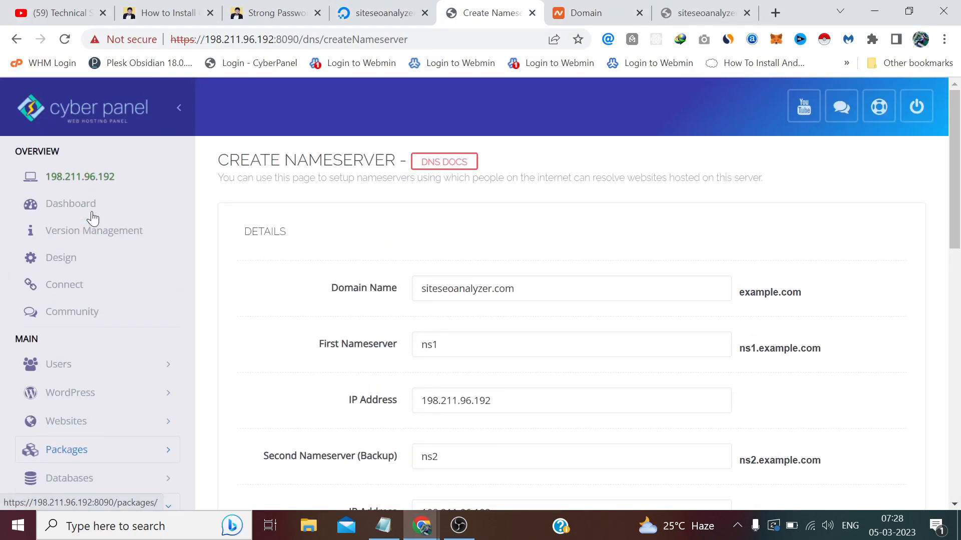
left_click(65, 205)
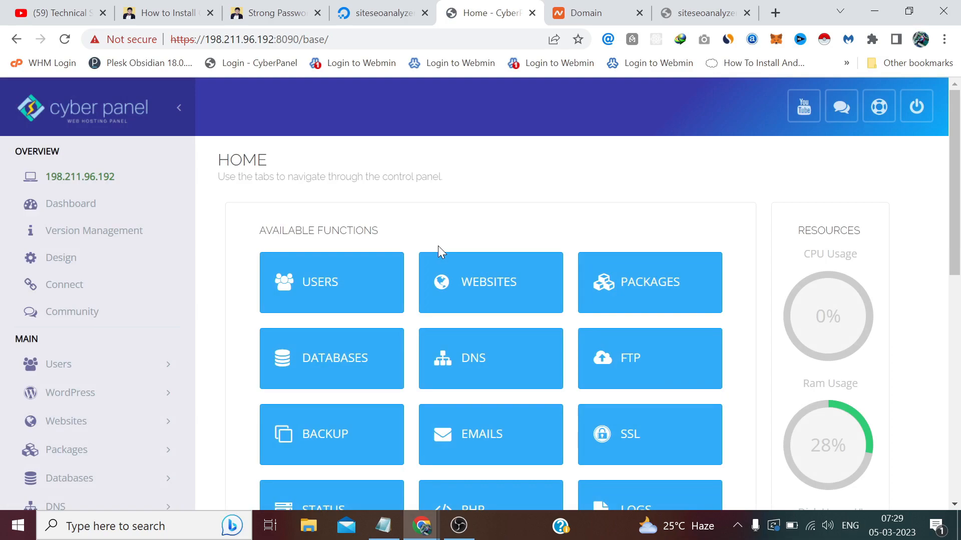
left_click(489, 293)
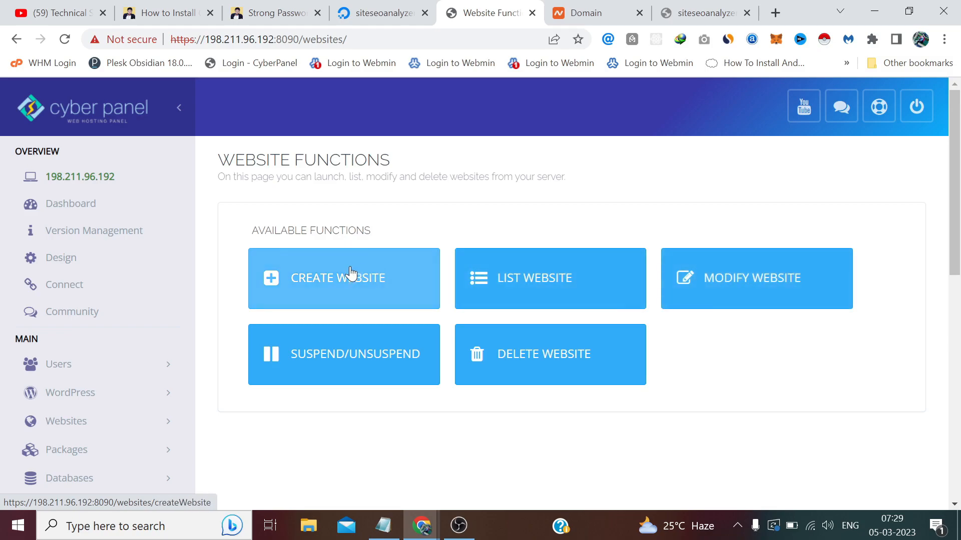
Start Create Website, select the Default package, and expand Packages in the sidebar.
left_click(321, 280)
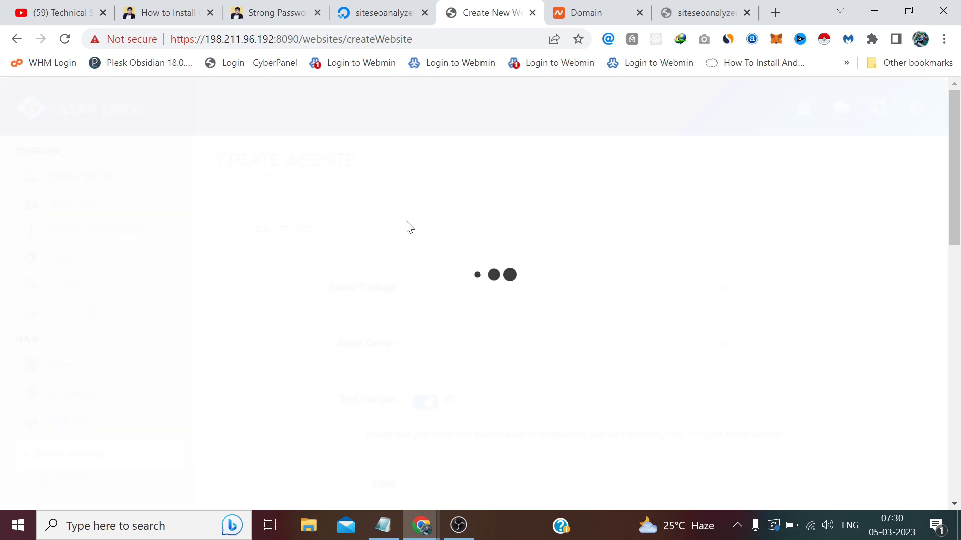
scroll(410, 228, "down", 3)
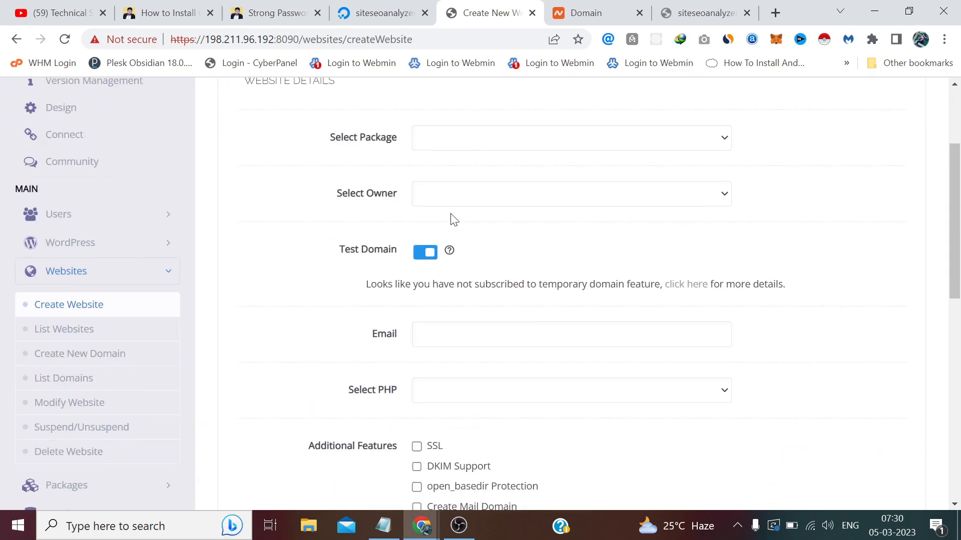
left_click(455, 140)
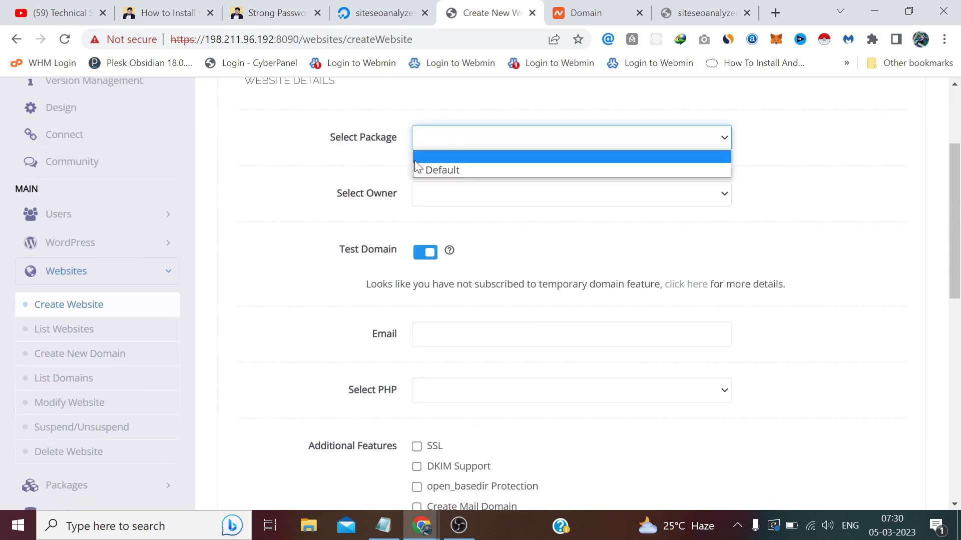
left_click(452, 169)
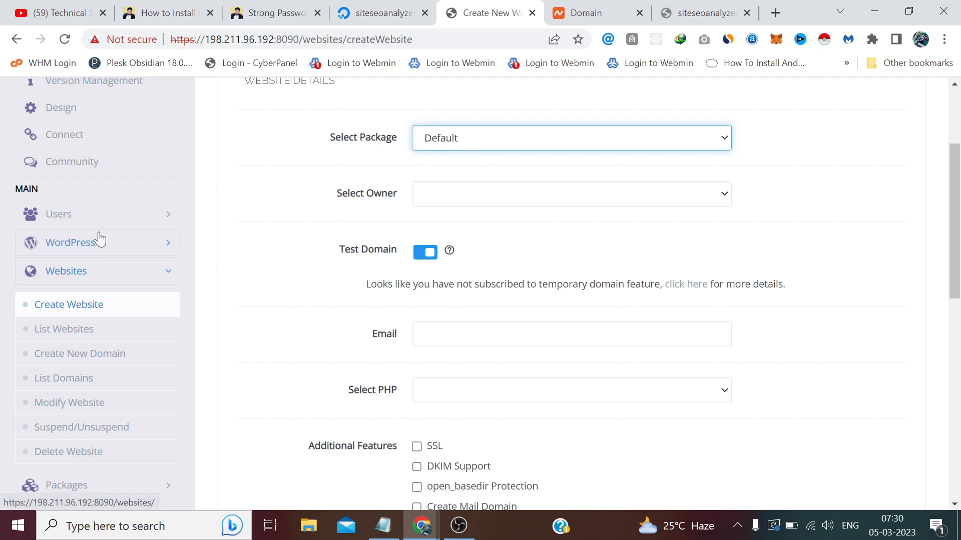
scroll(97, 238, "down", 5)
left_click(92, 260)
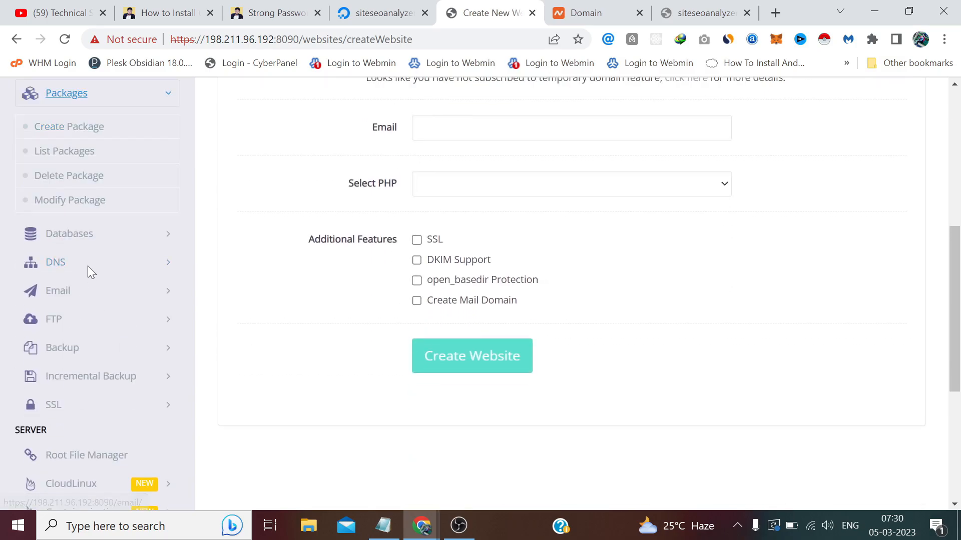
List packages, note Default's 1000 MB disk and bandwidth limits, and edit Default.
left_click(71, 149)
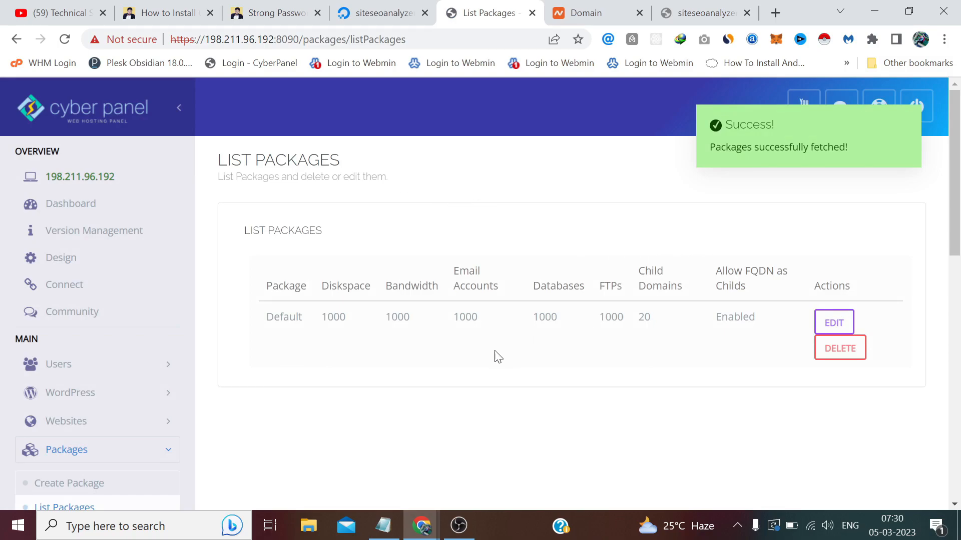
double_click(335, 317)
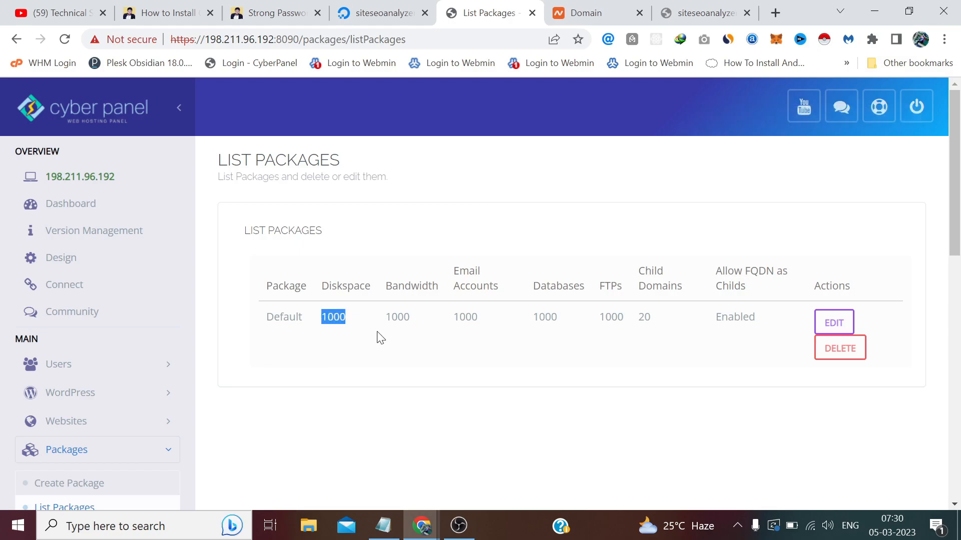
left_click(348, 317)
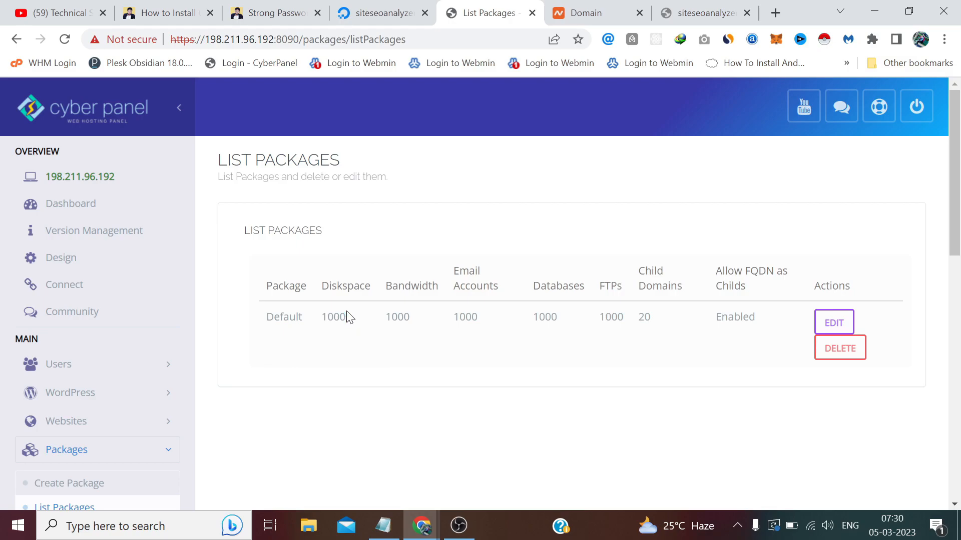
double_click(408, 318)
left_click(831, 324)
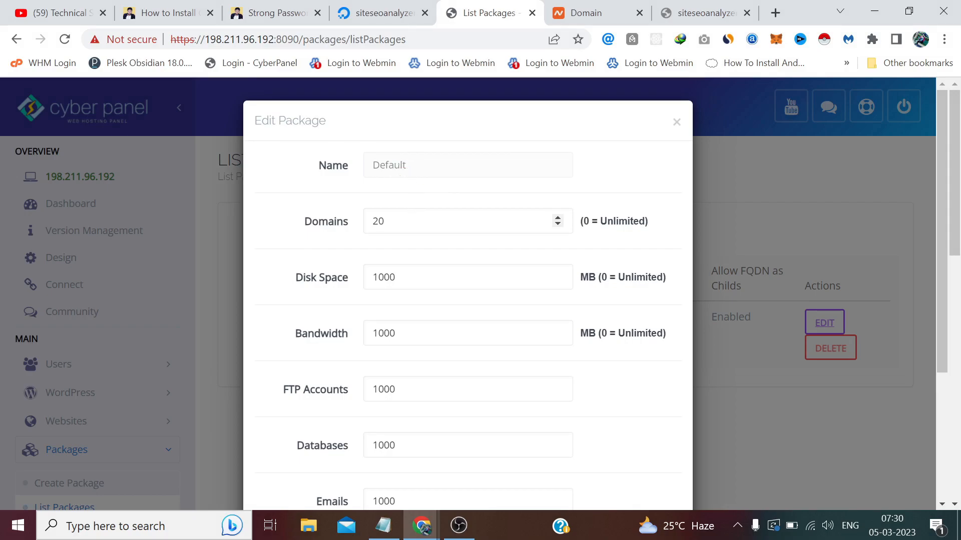
Set the Default package's Domains, Disk Space and Bandwidth limits to 0 (unlimited).
left_click(346, 223)
type("0")
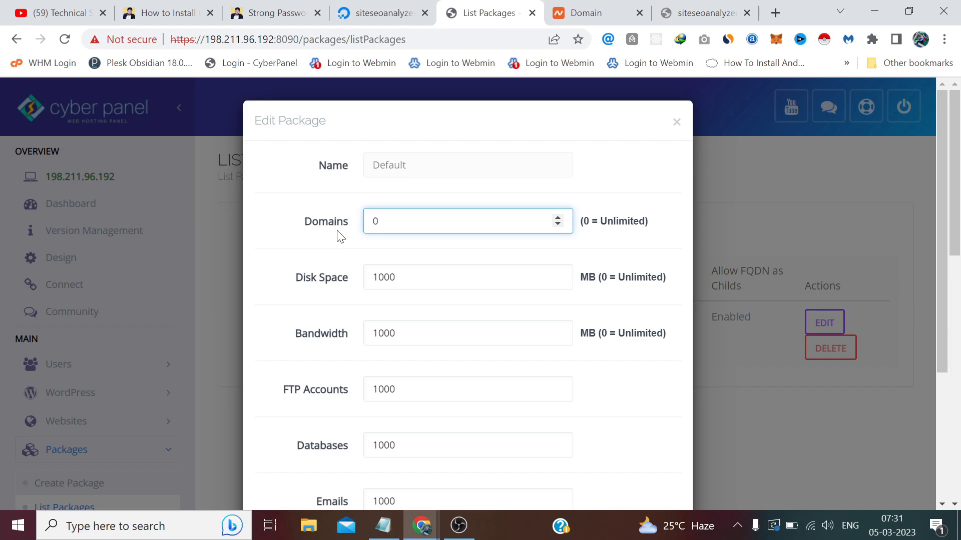
left_click(369, 242)
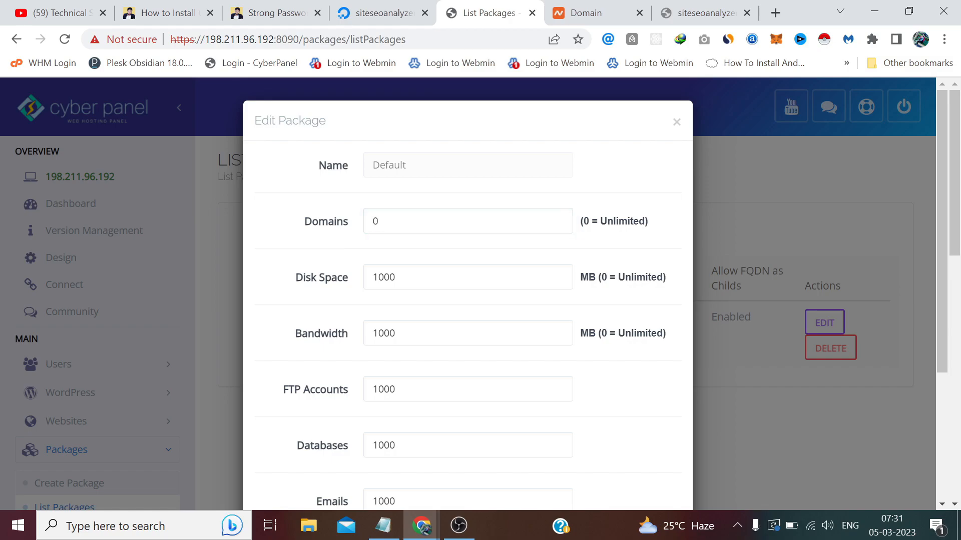
double_click(389, 277)
type("0")
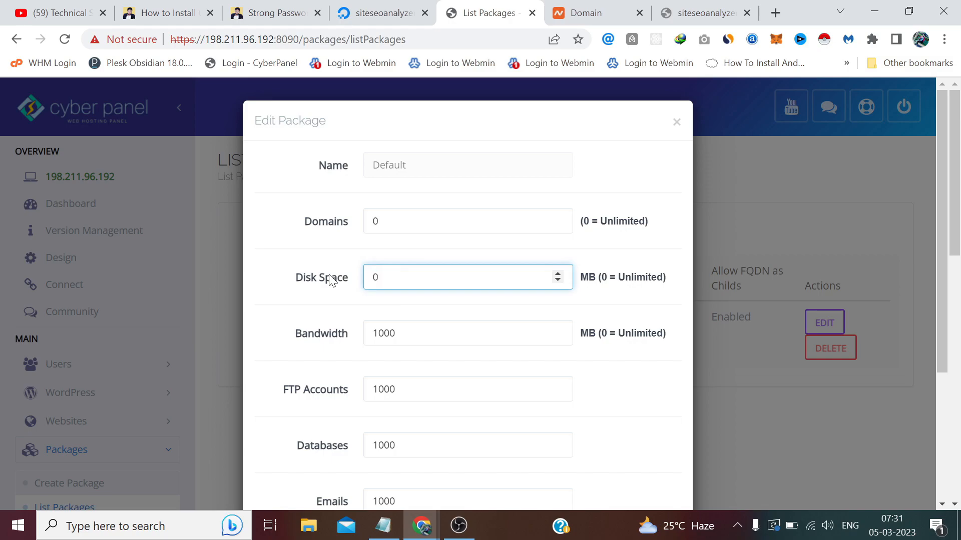
key("Tab")
type("0")
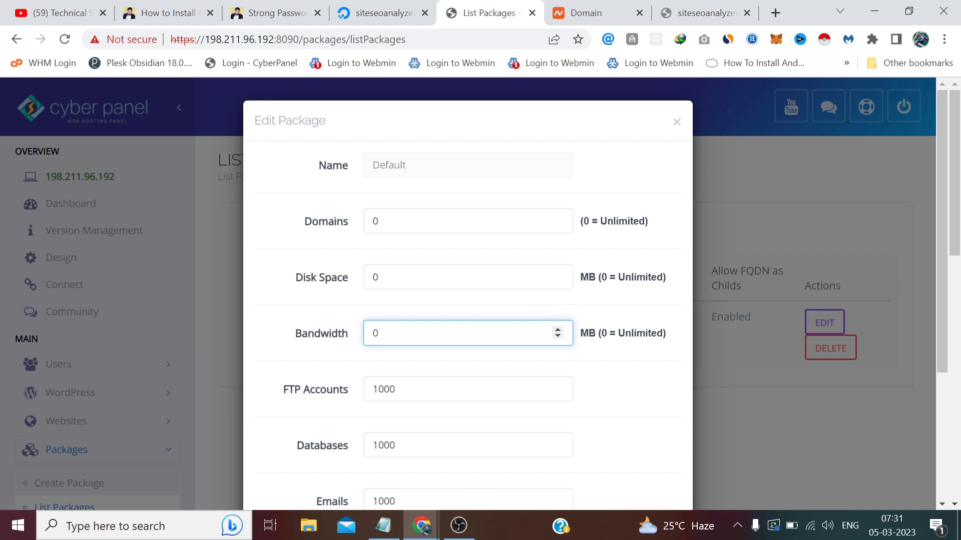
scroll(632, 265, "down", 1)
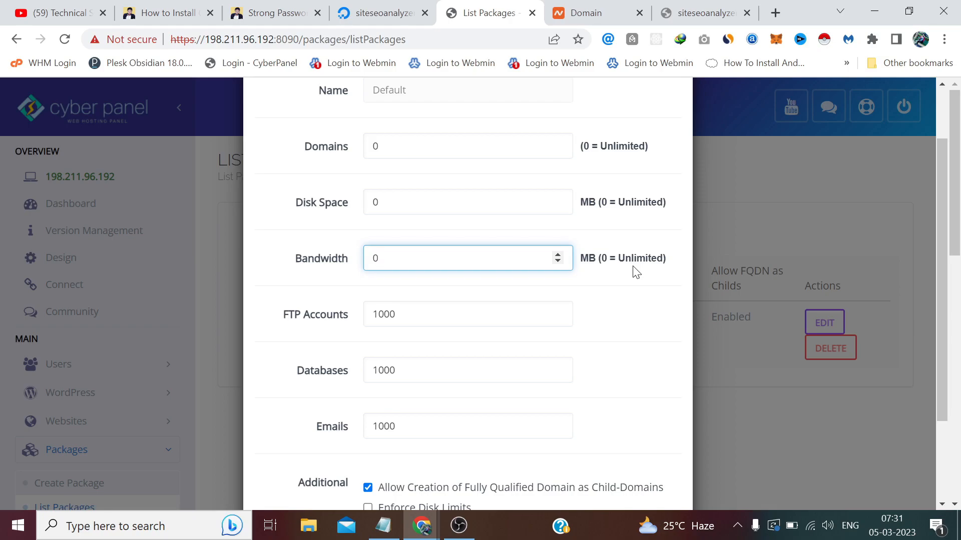
left_click(620, 274)
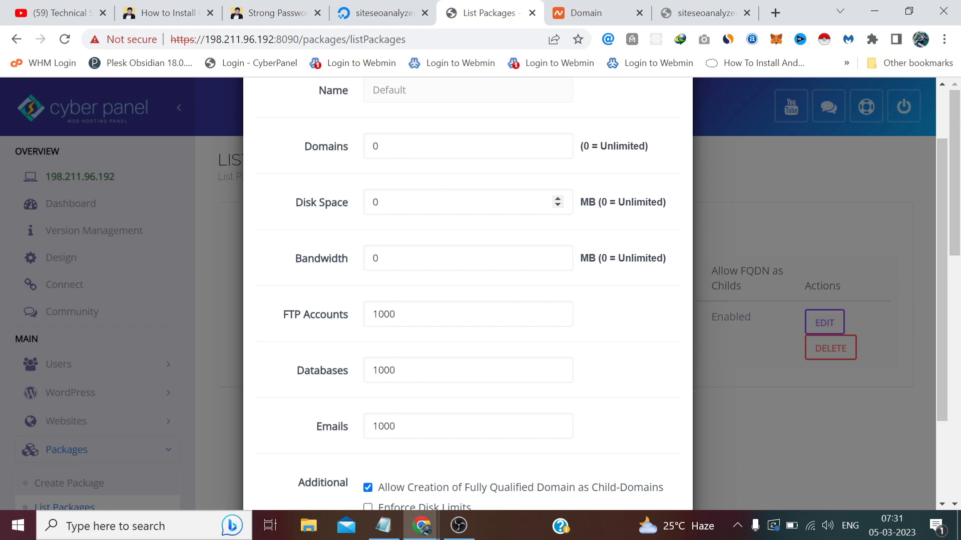
Set FTP Accounts and Databases to 99999, Emails to 9999, enforce disk limits, and save.
scroll(503, 296, "down", 1)
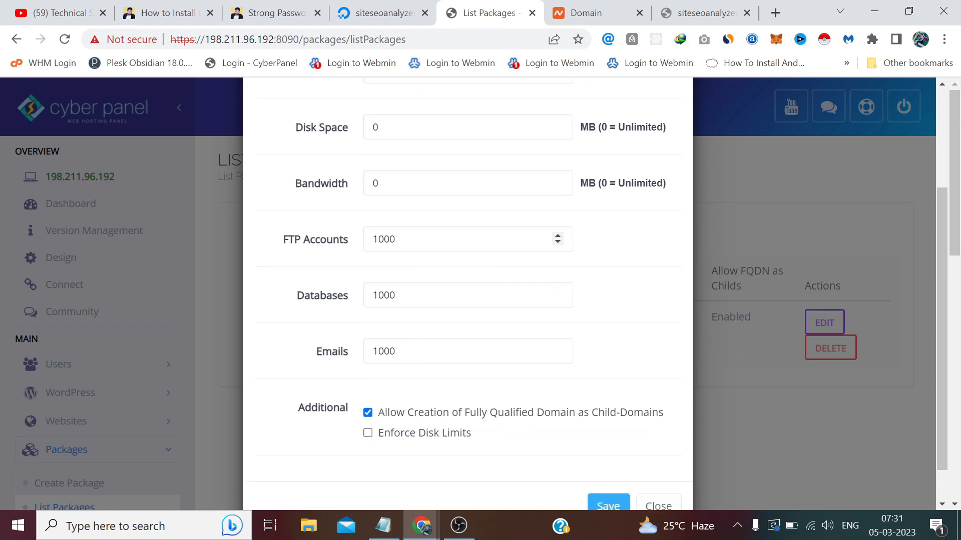
double_click(362, 240)
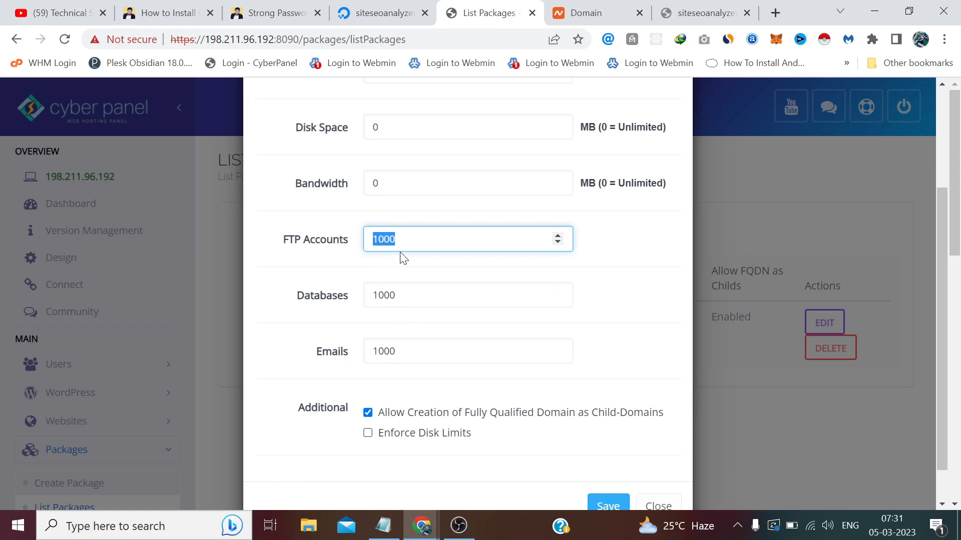
key("BackSpace")
type("99999")
key("Tab")
type("99999")
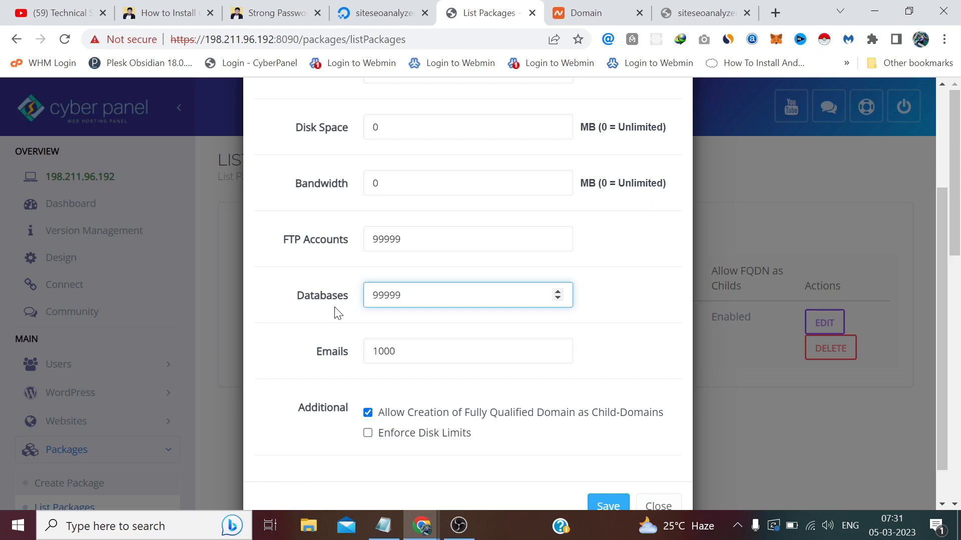
key("Tab")
type("9999")
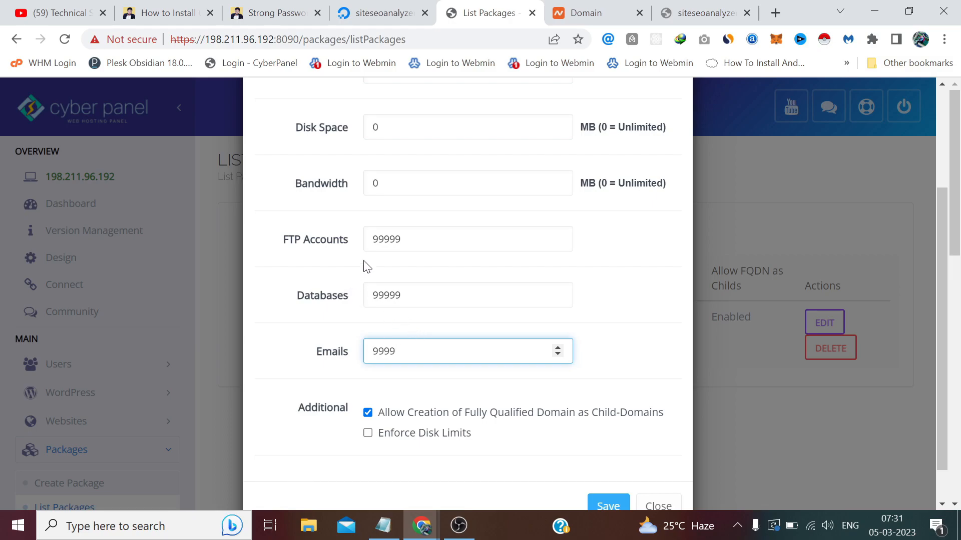
left_click(395, 391)
scroll(397, 390, "down", 1)
left_click(368, 392)
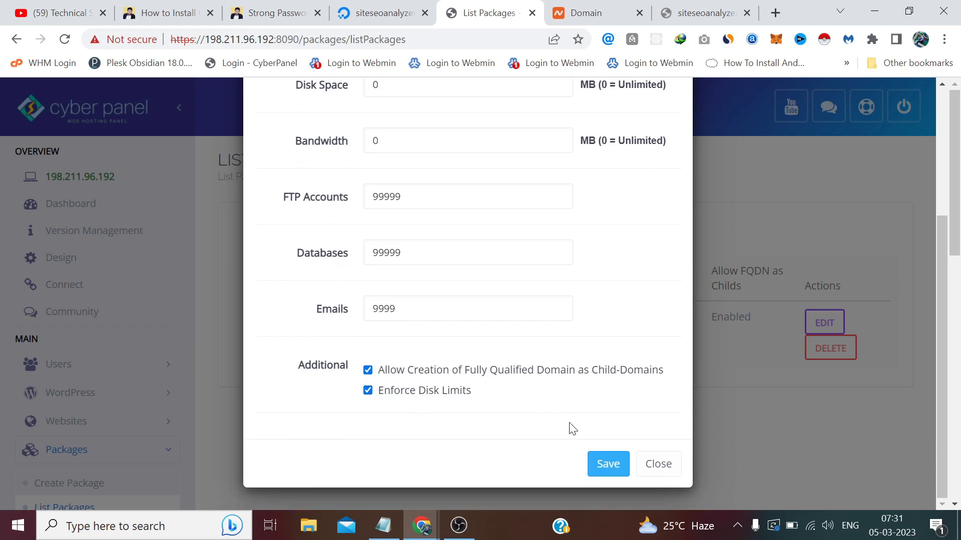
left_click(608, 465)
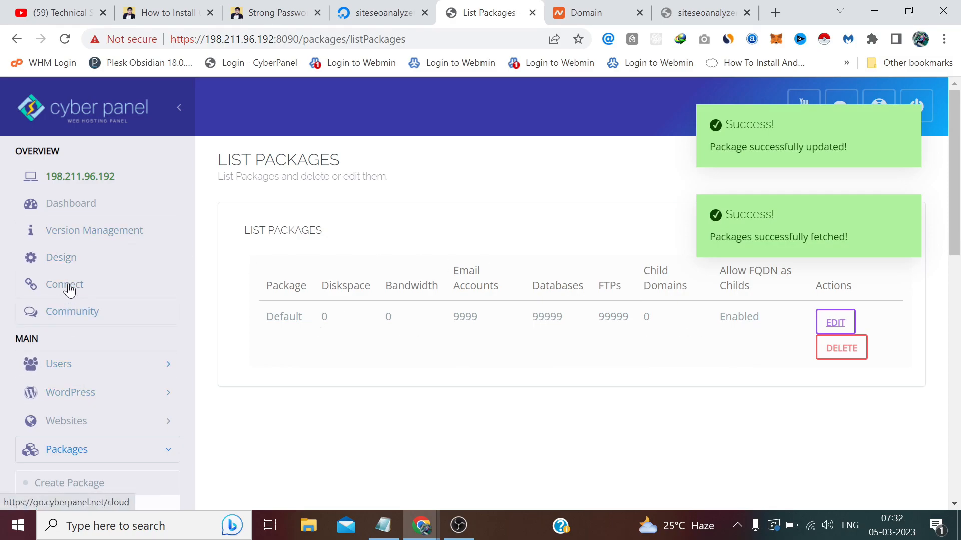
Open Create Website and choose the Default package with admin as the owner.
left_click(103, 428)
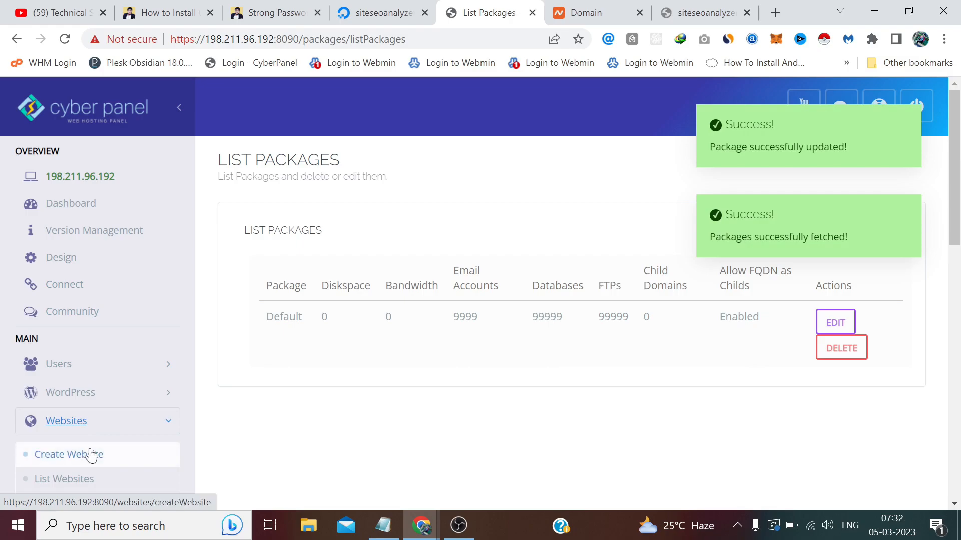
left_click(92, 455)
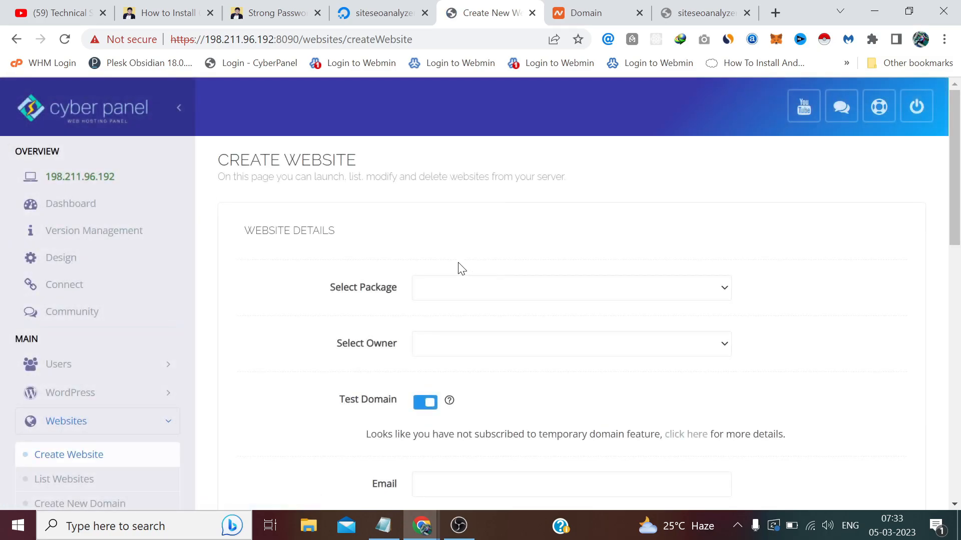
scroll(504, 250, "down", 3)
left_click(465, 143)
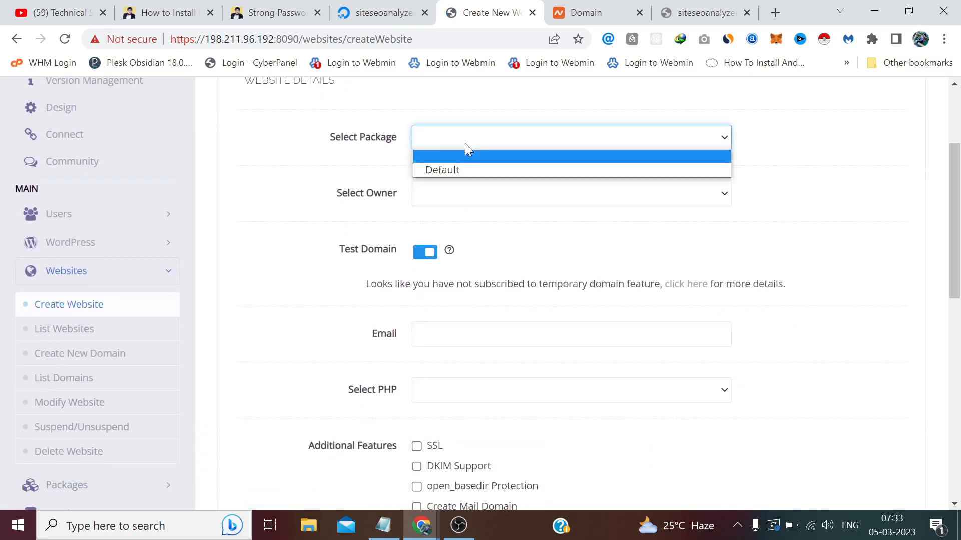
left_click(473, 172)
left_click(482, 198)
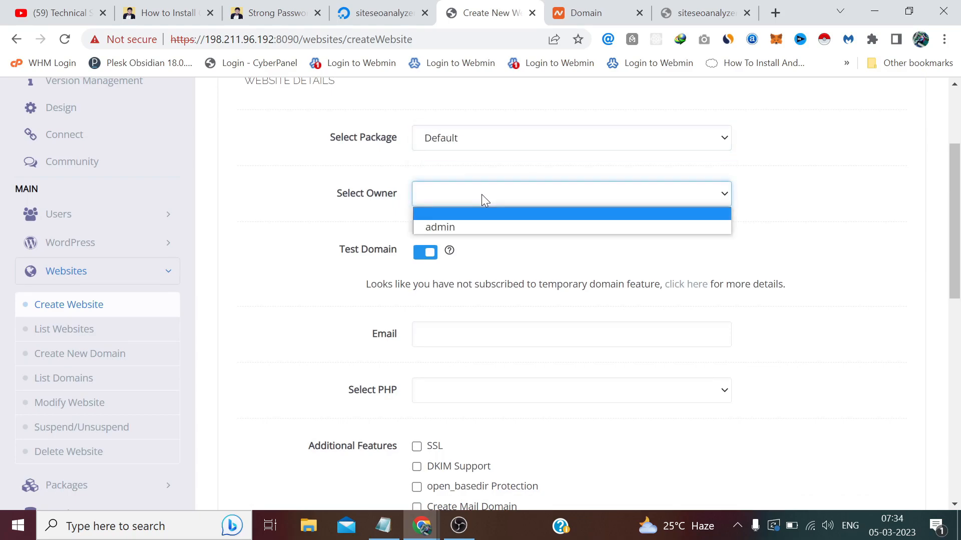
left_click(480, 226)
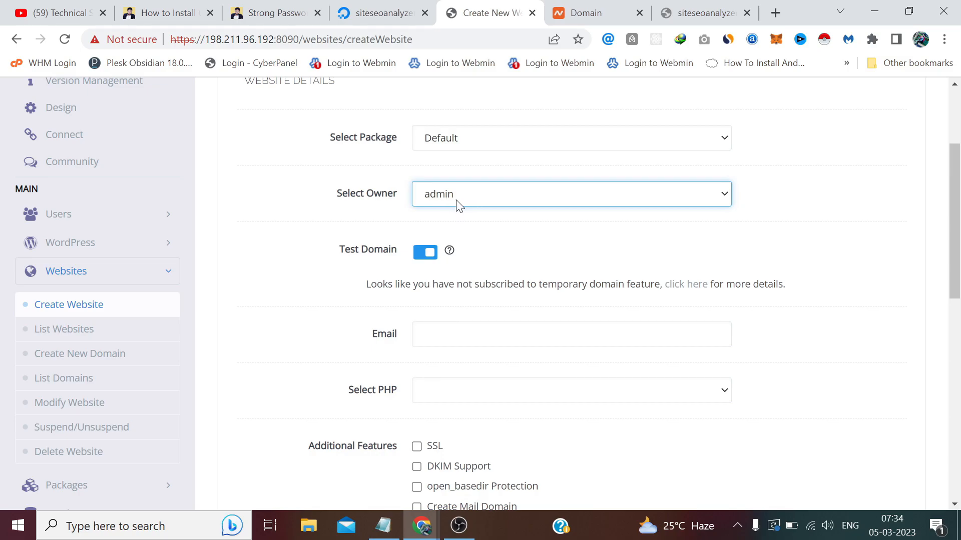
Turn off Test Domain and place the cursor in the Domain Name field.
left_click(423, 253)
scroll(611, 270, "down", 1)
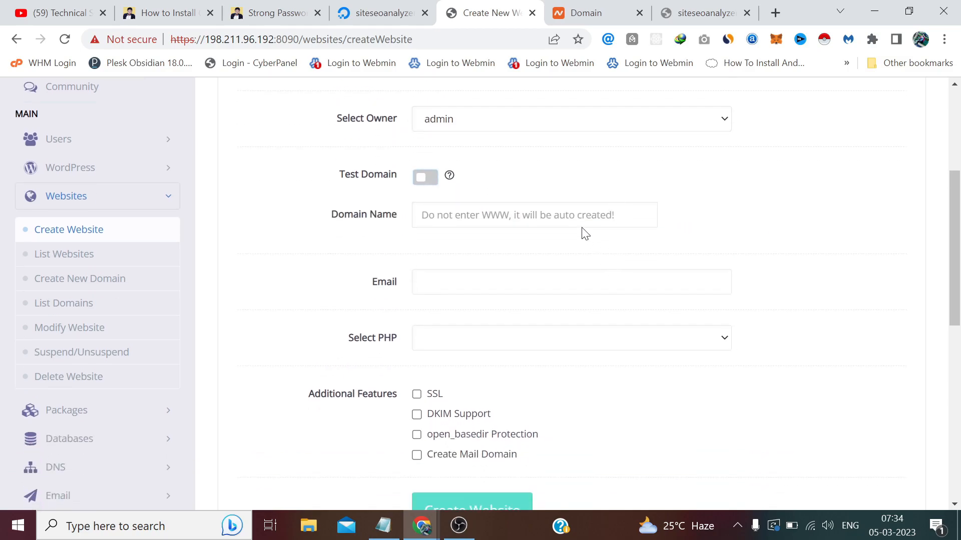
left_click(510, 215)
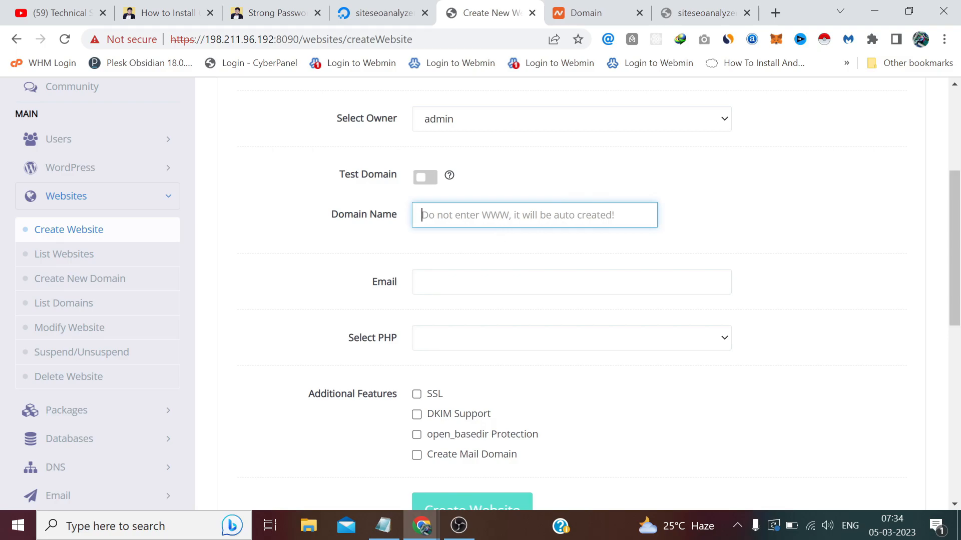
left_click(669, 2)
Copy siteseoanalyzer.com from the Namecheap page and paste it as the Domain Name.
left_click(583, 11)
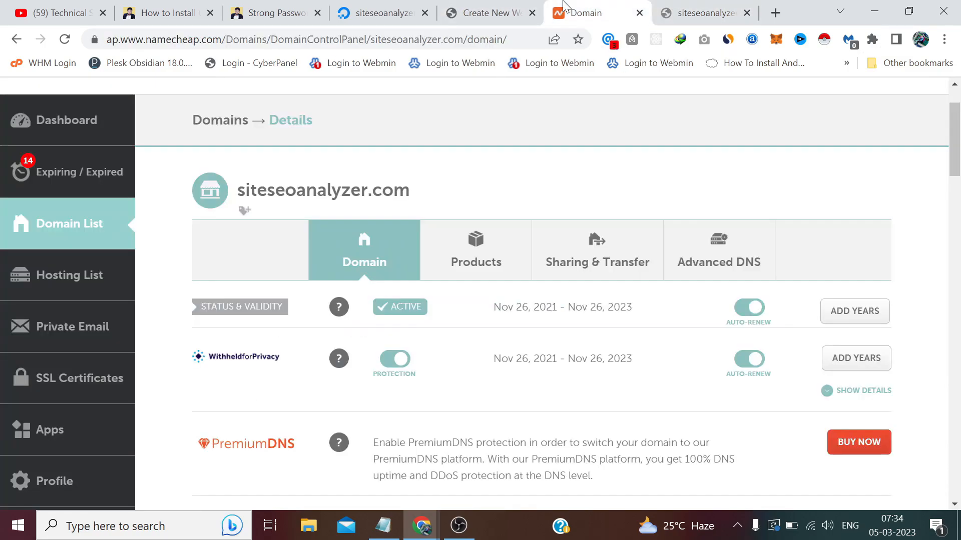
left_click_drag(411, 191, 237, 191)
key("ctrl+c")
right_click(242, 190)
left_click(279, 202)
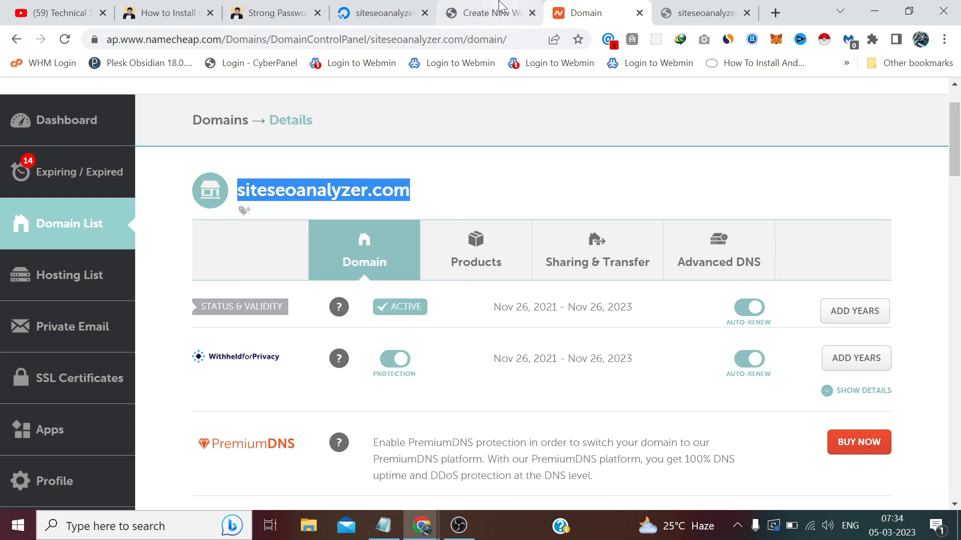
left_click(485, 13)
right_click(522, 208)
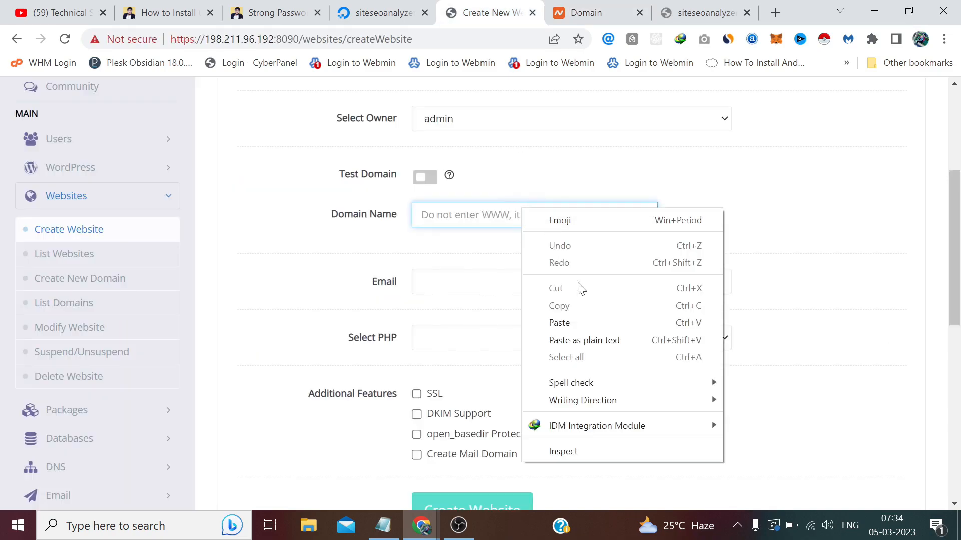
left_click(592, 325)
left_click(766, 226)
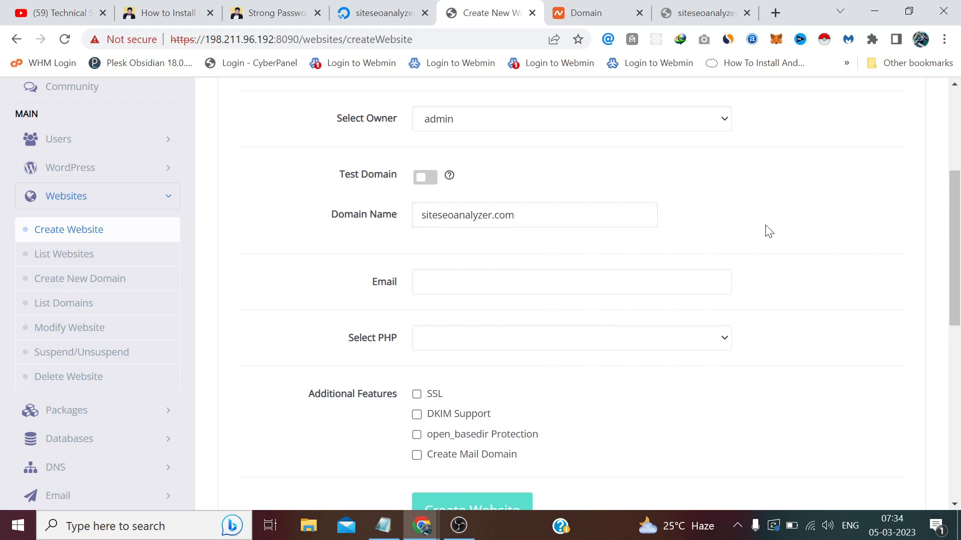
Enter the admin e-mail at the site's domain and select PHP 7.4.
scroll(766, 226, "down", 1)
left_click(576, 212)
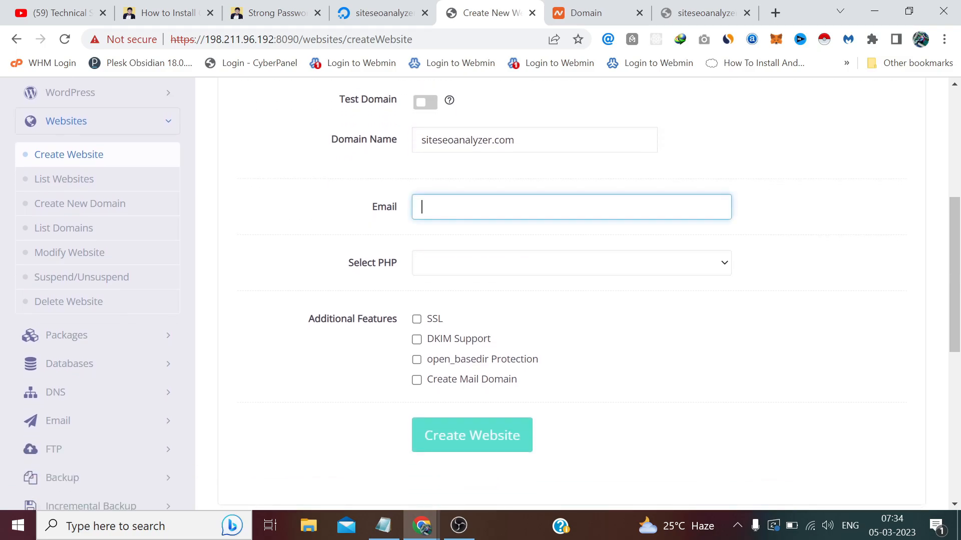
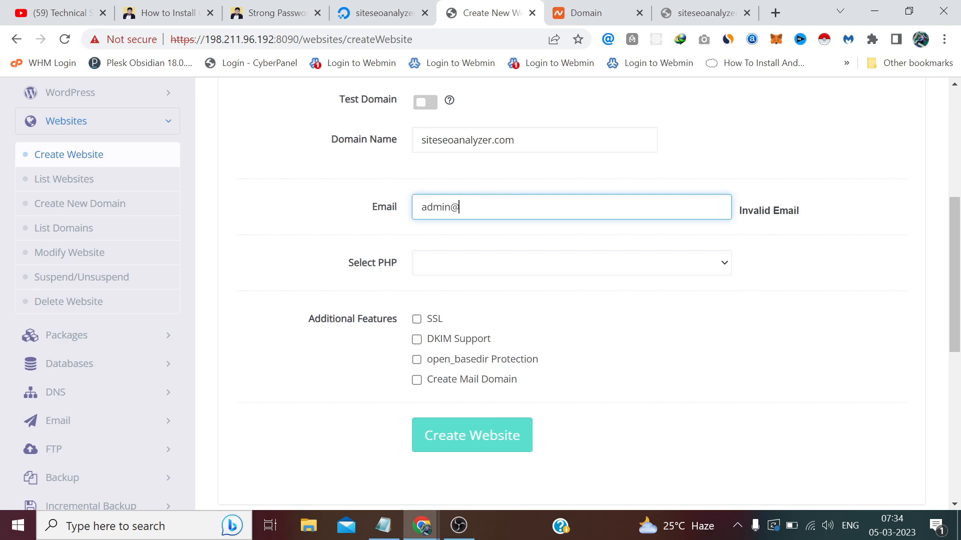
left_click(807, 239)
left_click(721, 267)
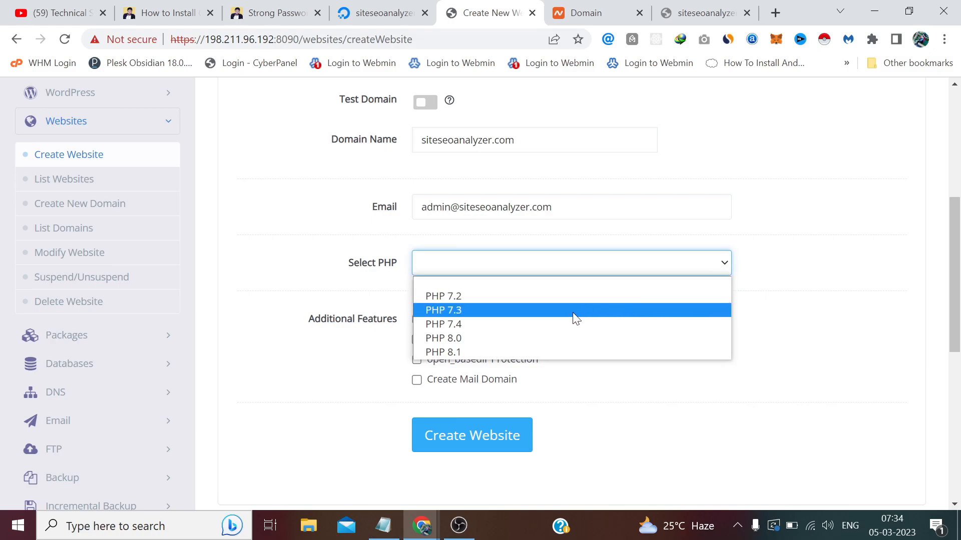
left_click(544, 330)
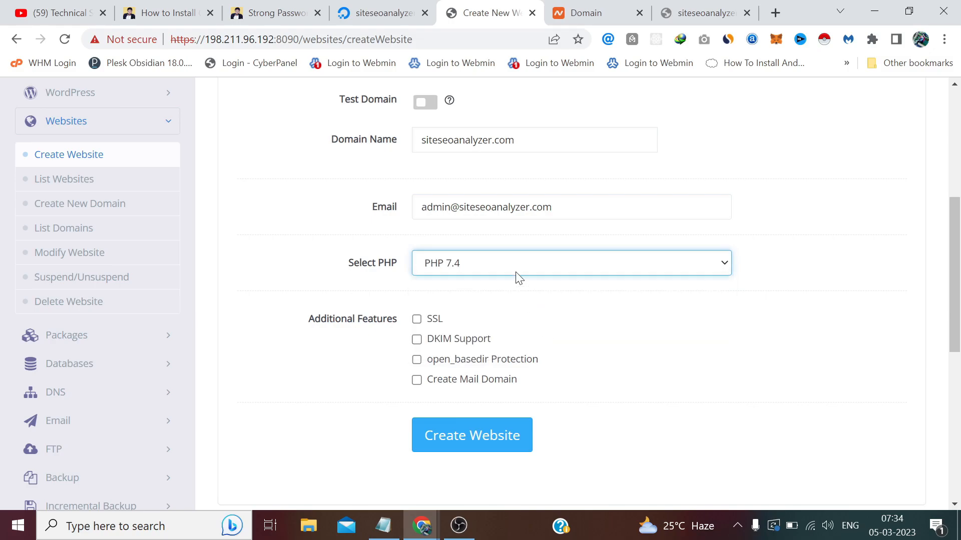
scroll(534, 311, "down", 1)
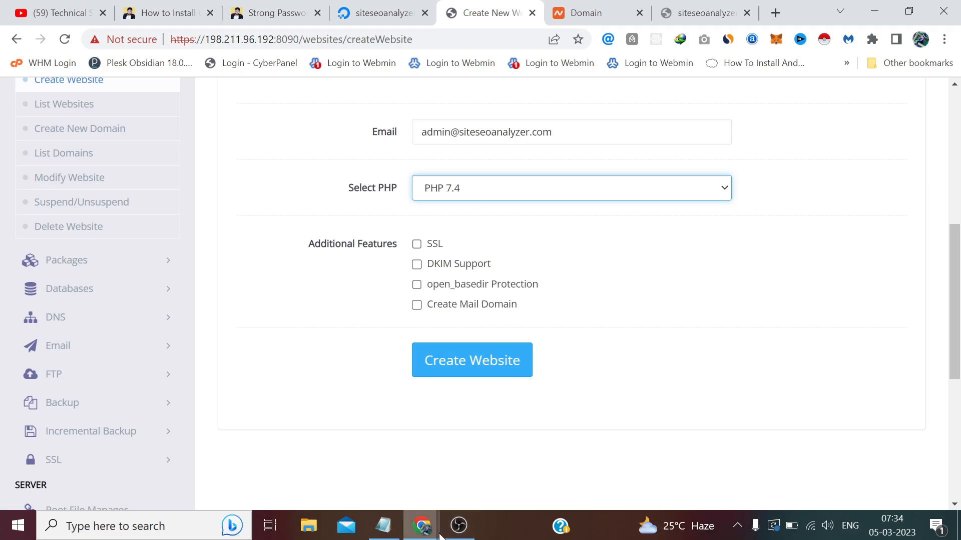
mouse_move(440, 535)
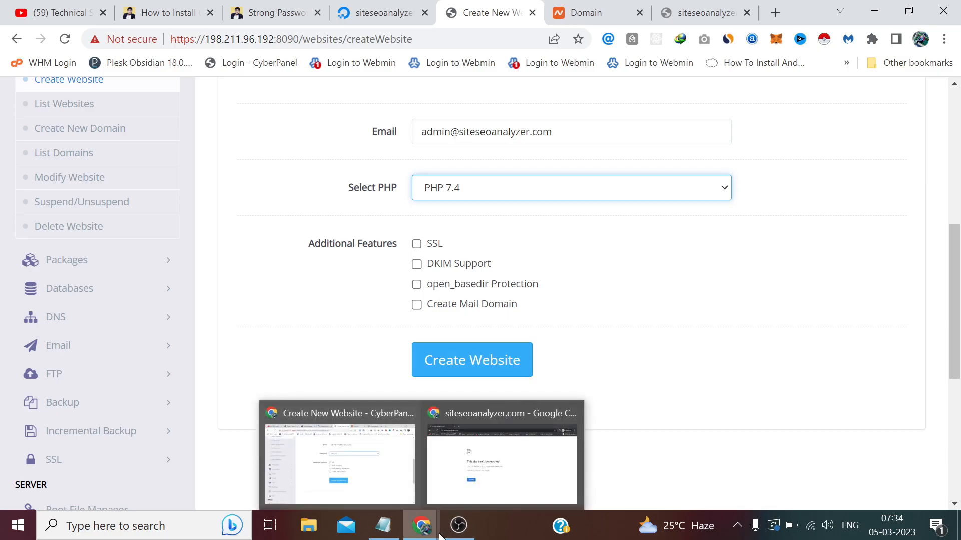
Tick SSL, DKIM Support, open_basedir Protection and Create Mail Domain, then create the website.
left_click(416, 245)
left_click(417, 265)
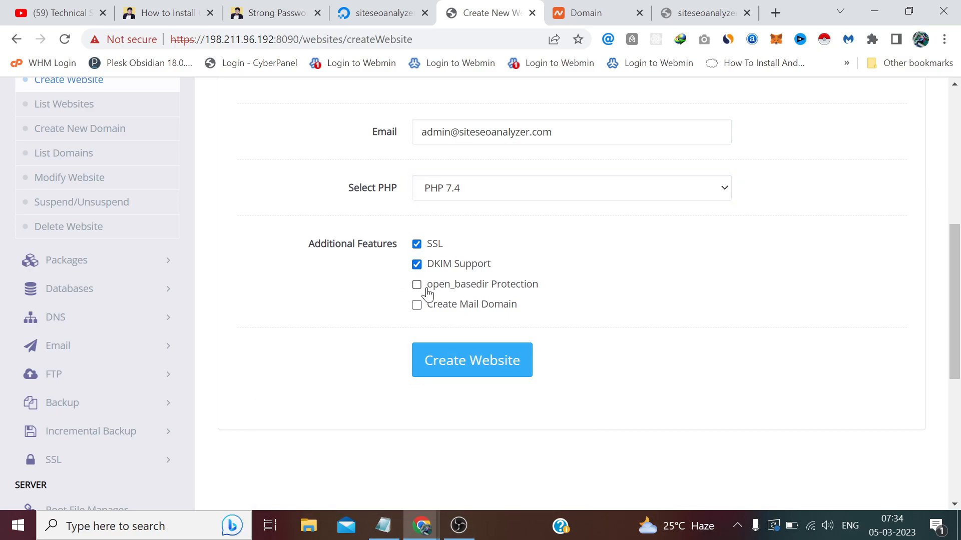
left_click(416, 284)
left_click(417, 305)
left_click(489, 374)
scroll(728, 243, "up", 5)
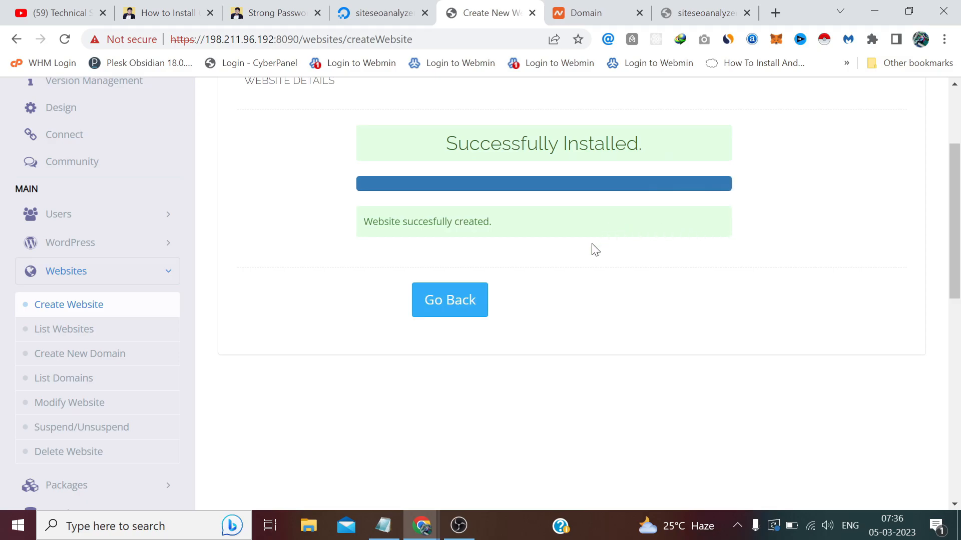
Go to List Websites and choose Manage for siteseoanalyzer.com.
left_click(74, 338)
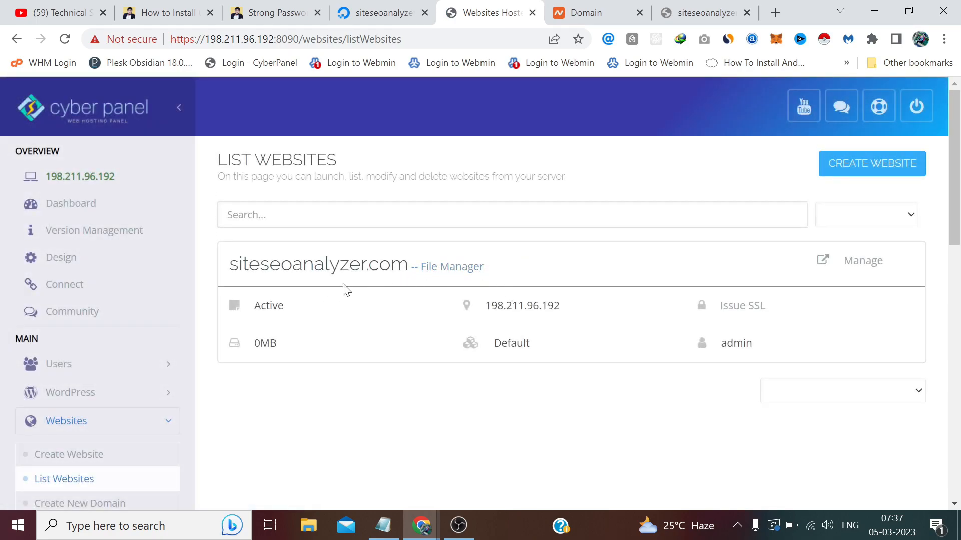
left_click(861, 270)
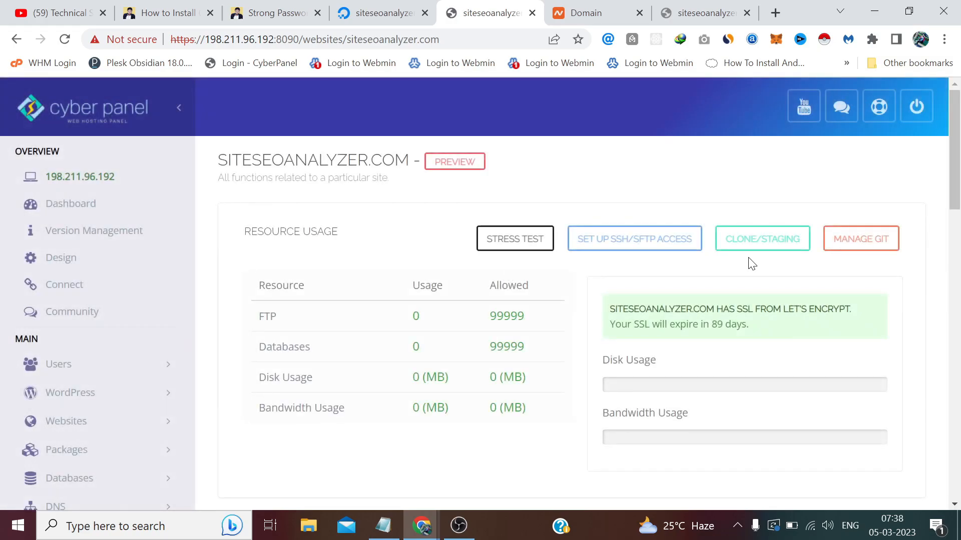
scroll(697, 256, "down", 8)
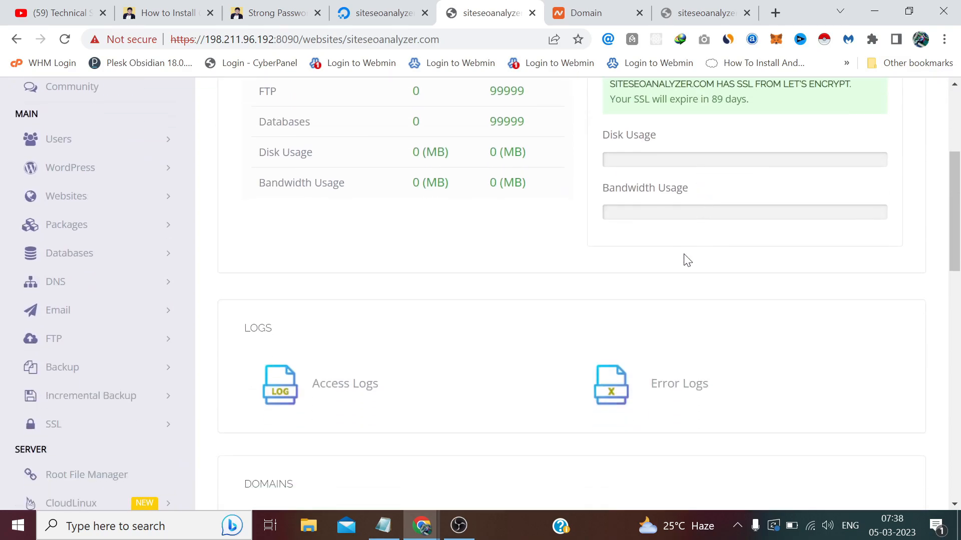
scroll(359, 203, "down", 2)
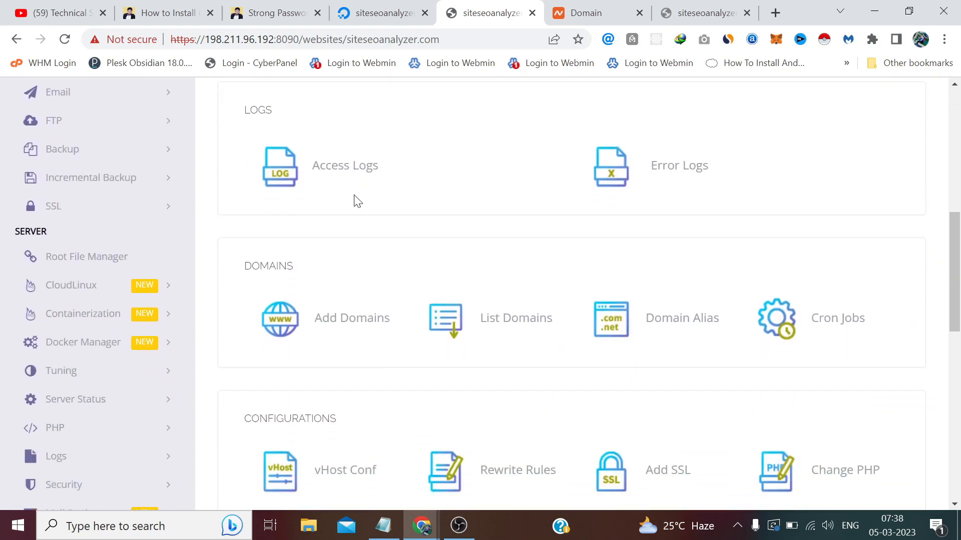
scroll(468, 223, "down", 2)
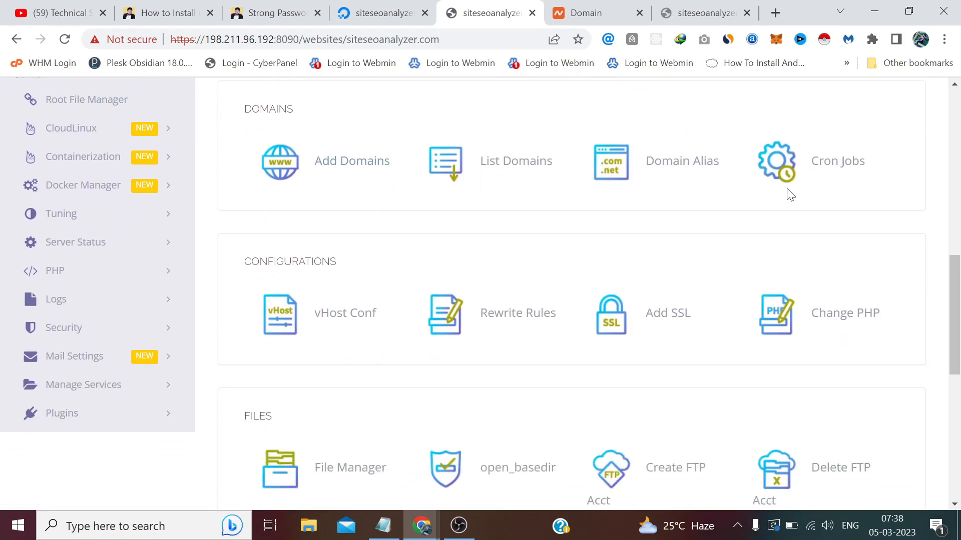
scroll(413, 271, "down", 3)
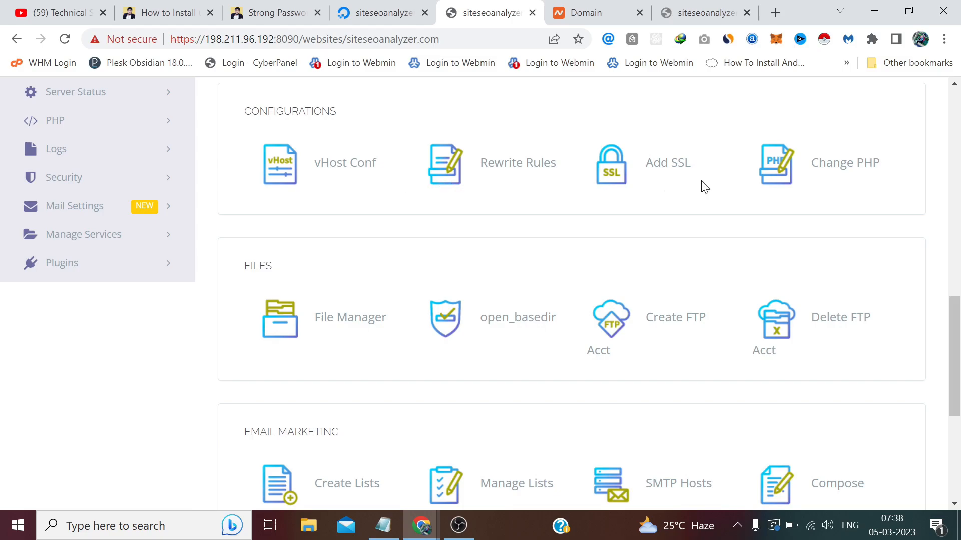
scroll(576, 198, "down", 1)
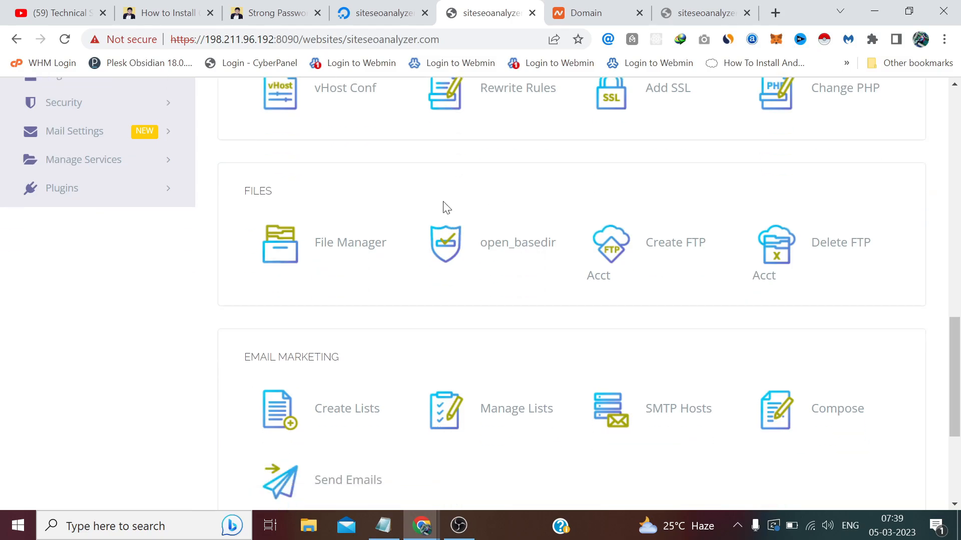
scroll(625, 250, "down", 1)
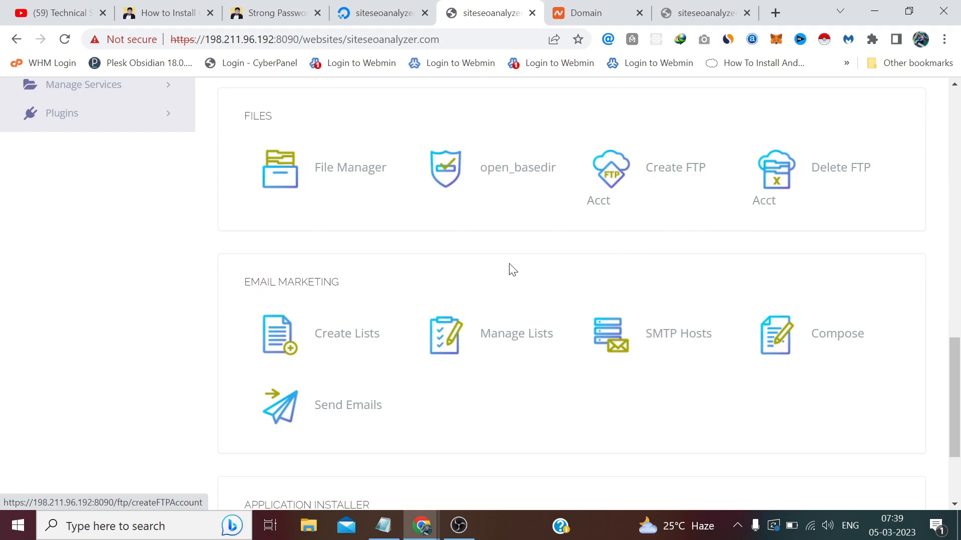
scroll(395, 265, "down", 1)
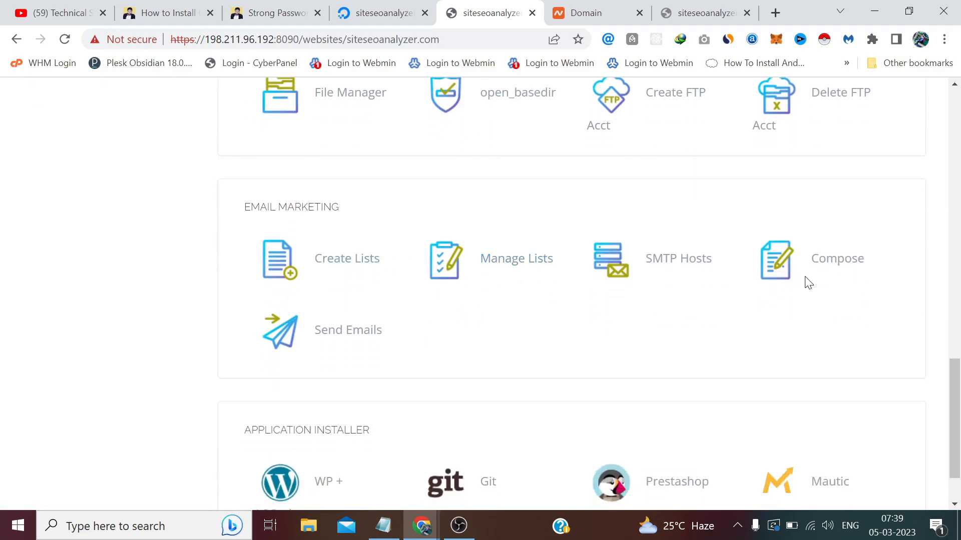
scroll(806, 280, "down", 1)
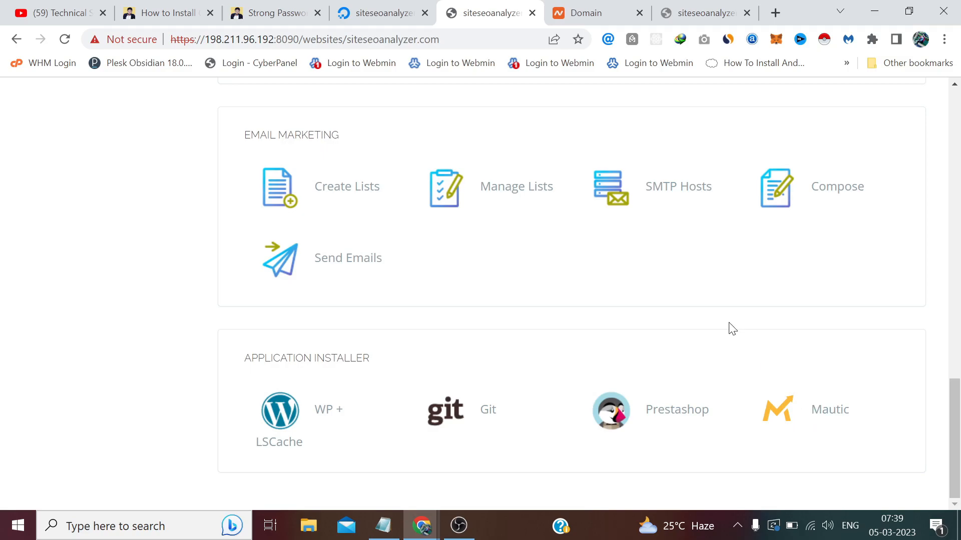
scroll(731, 328, "up", 1)
scroll(730, 328, "up", 4)
scroll(730, 328, "down", 3)
scroll(731, 329, "up", 8)
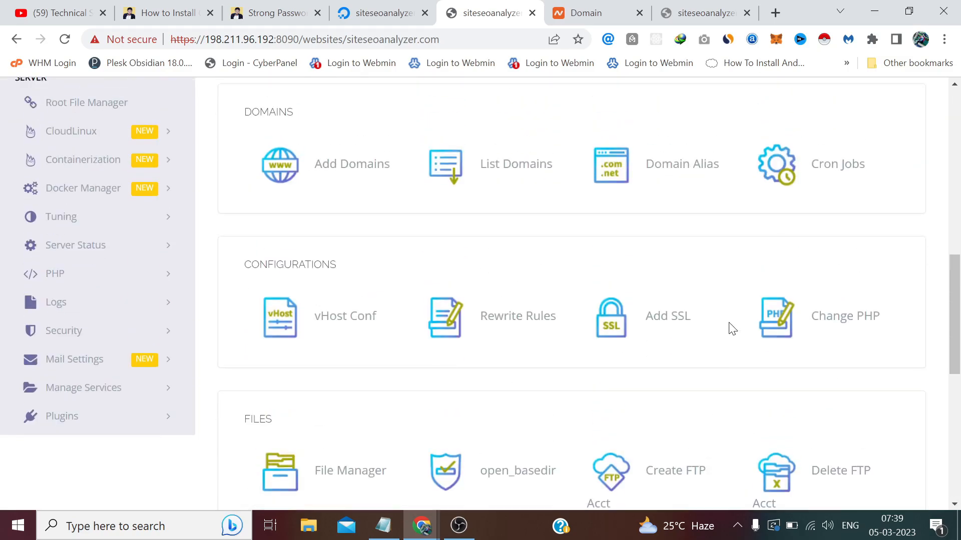
mouse_move(421, 525)
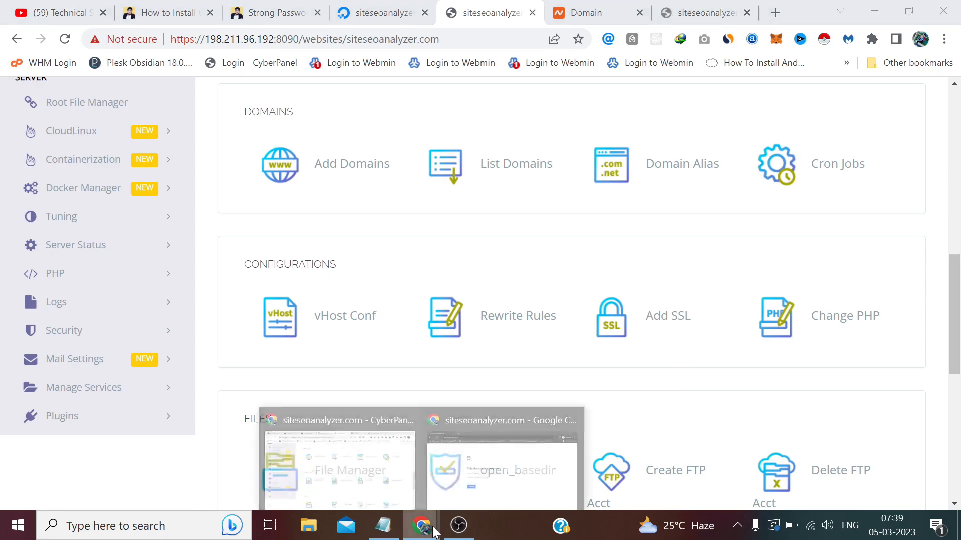
left_click(490, 449)
left_click(152, 39)
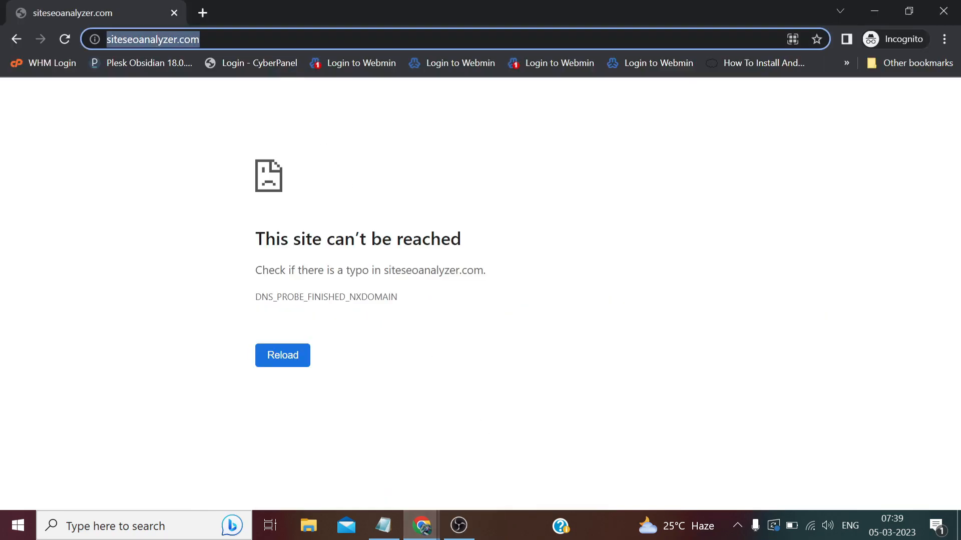
left_click(191, 39)
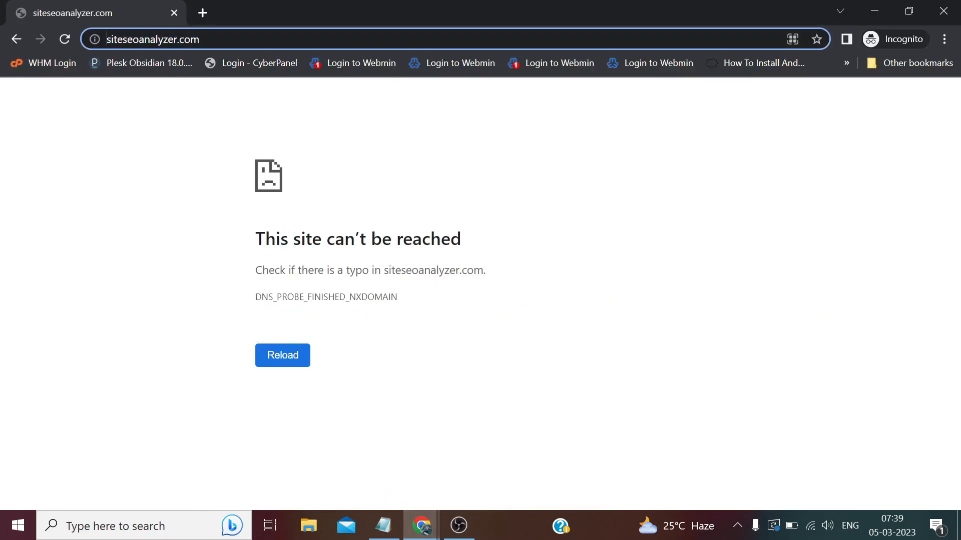
type("https")
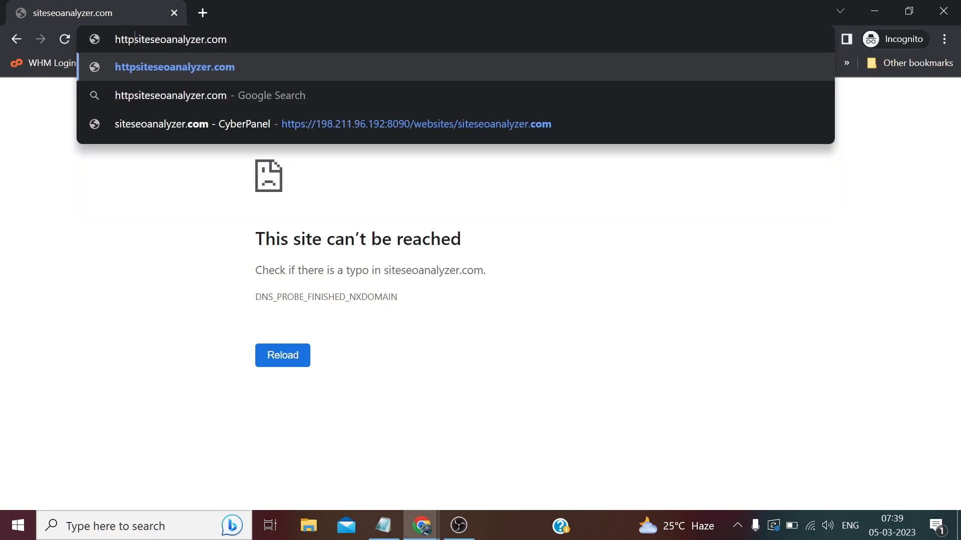
type("://")
key("Return")
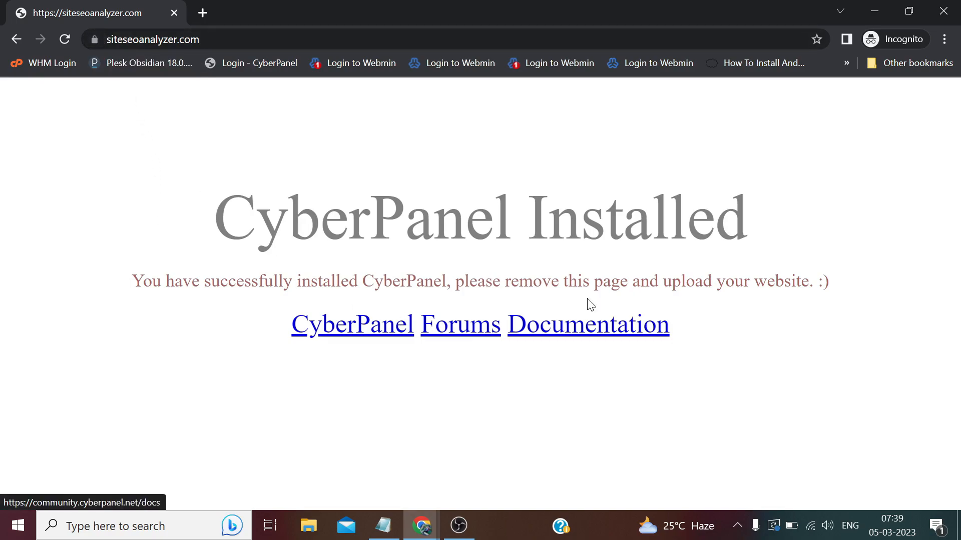
Back in CyberPanel, start the WordPress + LSCache installation for the site.
mouse_move(415, 534)
left_click(369, 489)
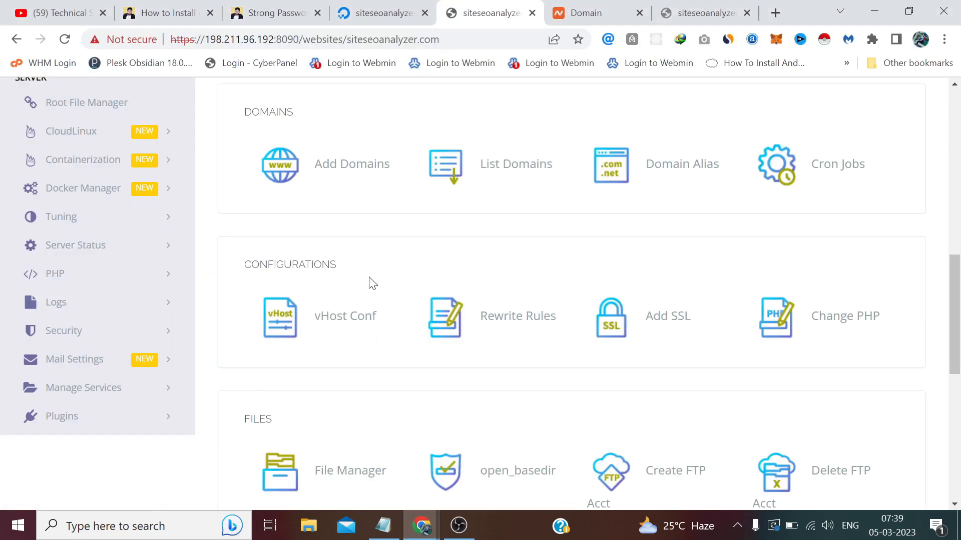
scroll(373, 283, "down", 4)
scroll(373, 284, "down", 4)
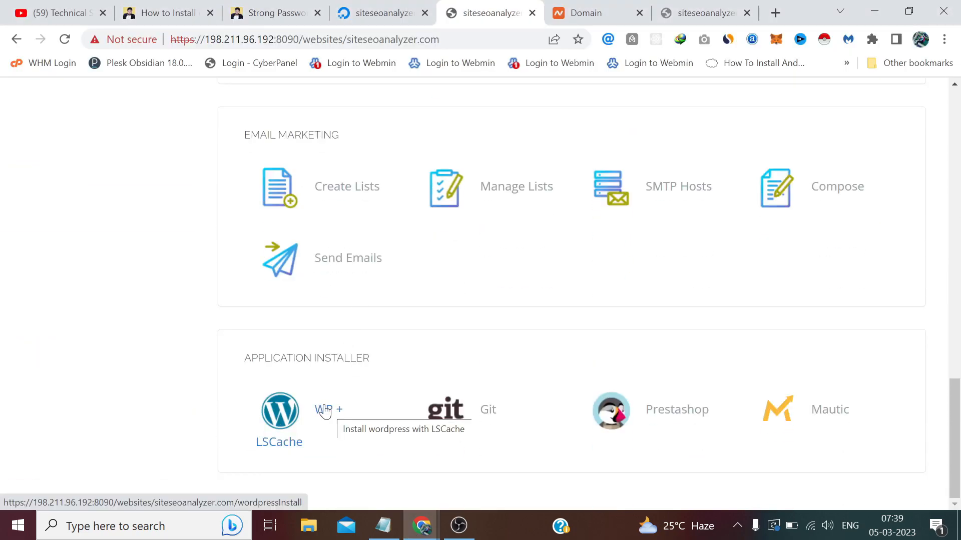
left_click(325, 411)
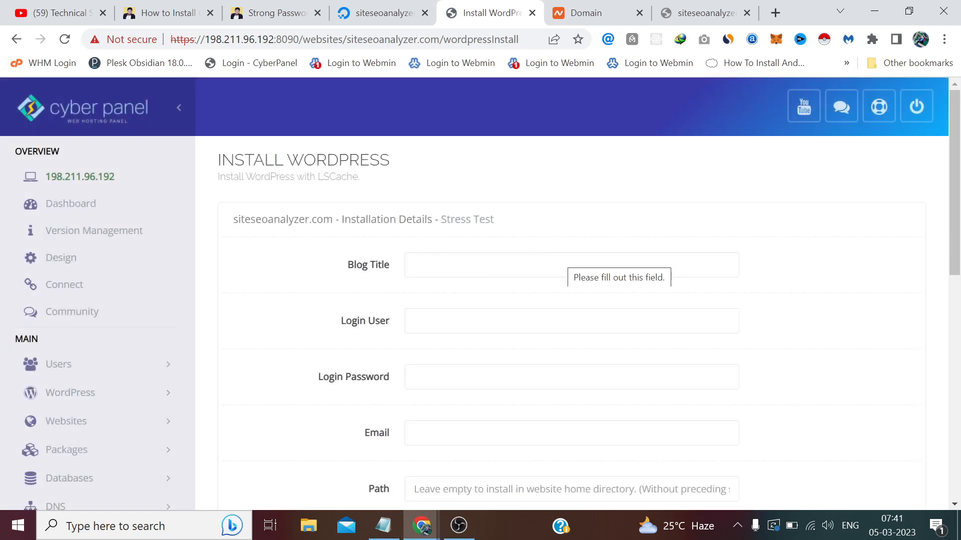
Enter My Blog as the blog title and admin as the login user.
scroll(412, 165, "down", 1)
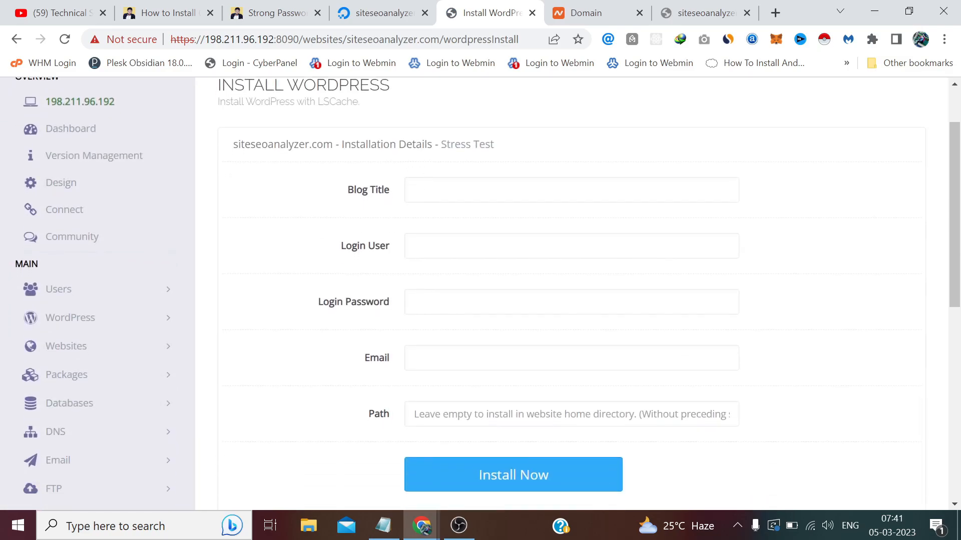
left_click(500, 191)
type("My")
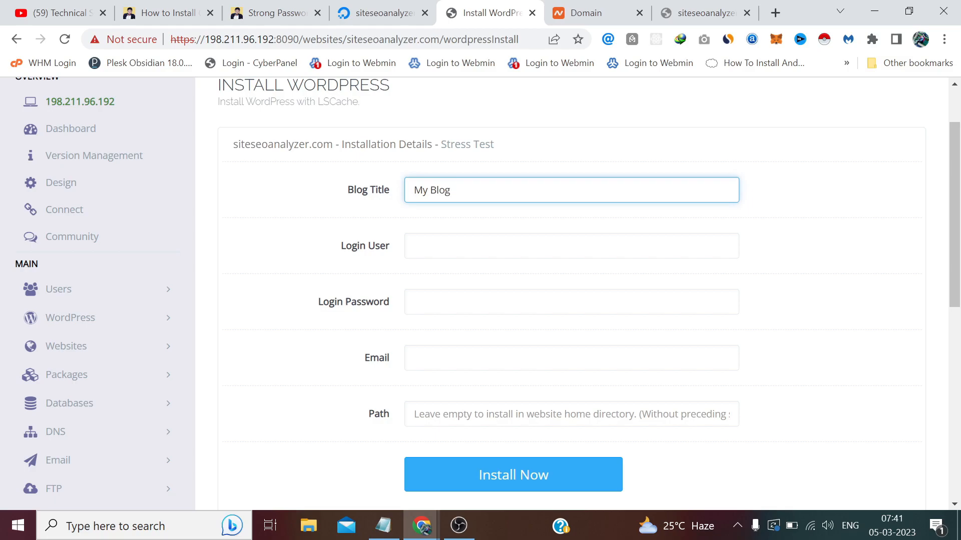
type(" Blog")
key("ctrl+a")
left_click(428, 224)
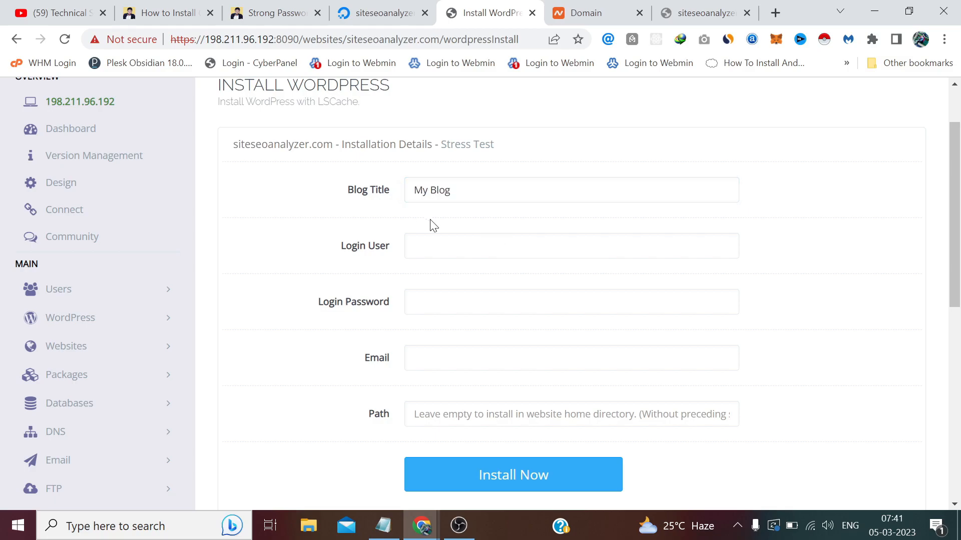
left_click(459, 246)
type("admin")
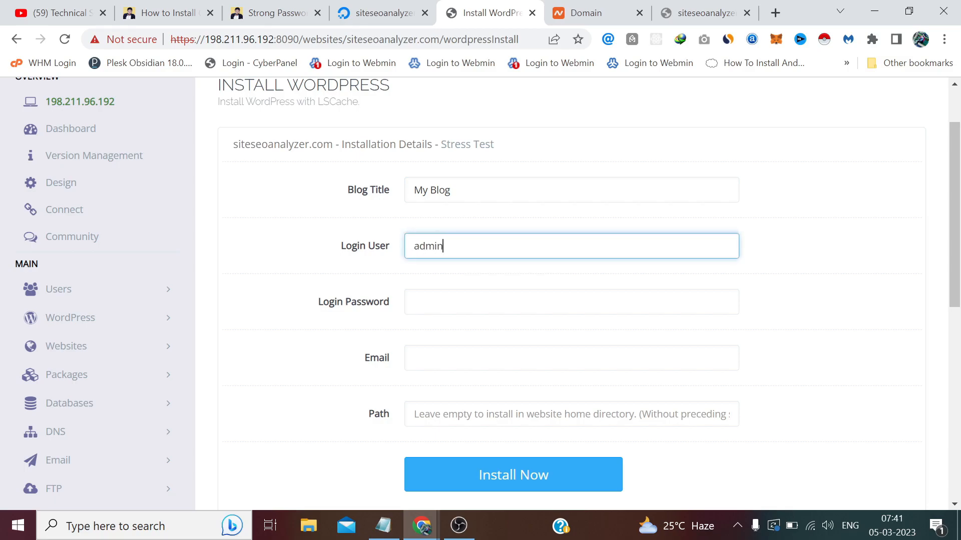
left_click(383, 526)
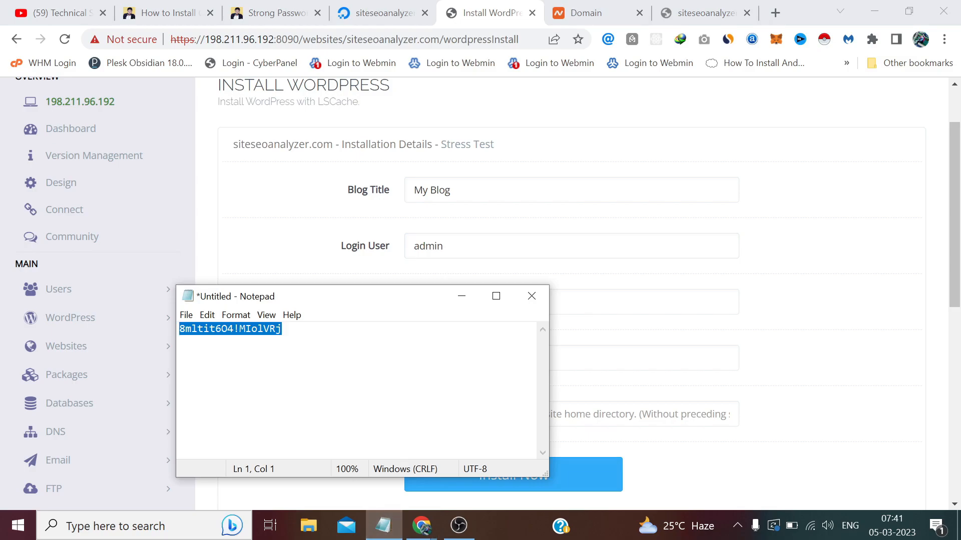
right_click(230, 333)
left_click(274, 164)
right_click(635, 300)
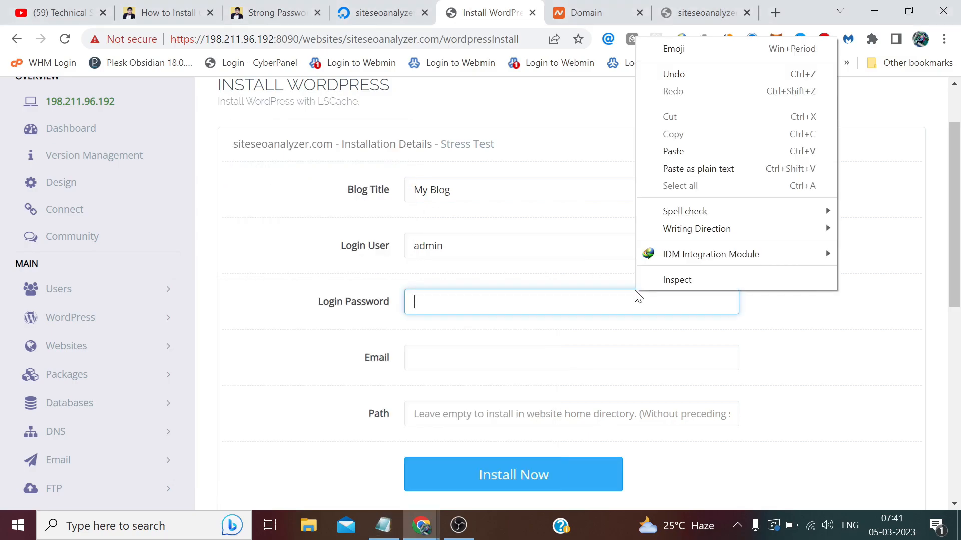
left_click(675, 151)
left_click(571, 358)
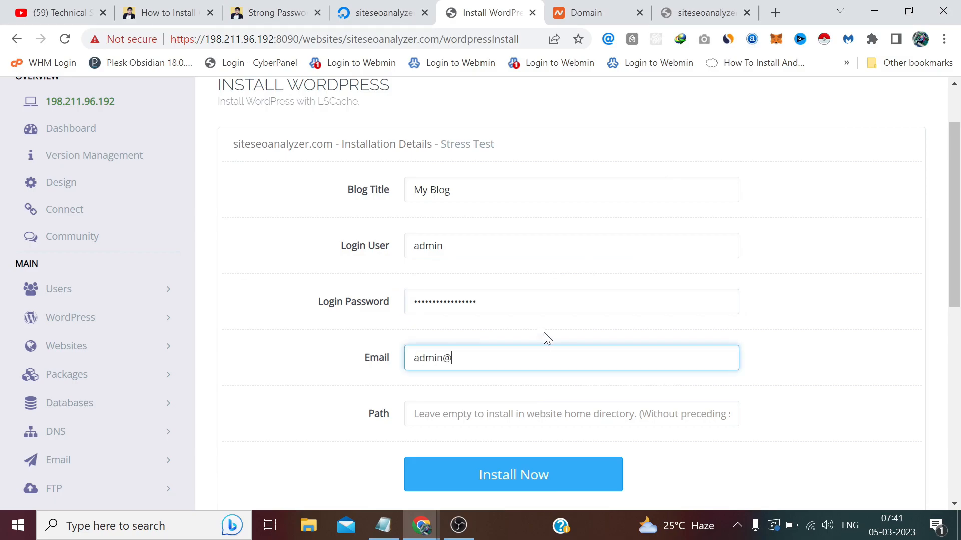
left_click(567, 7)
right_click(343, 196)
left_click(370, 198)
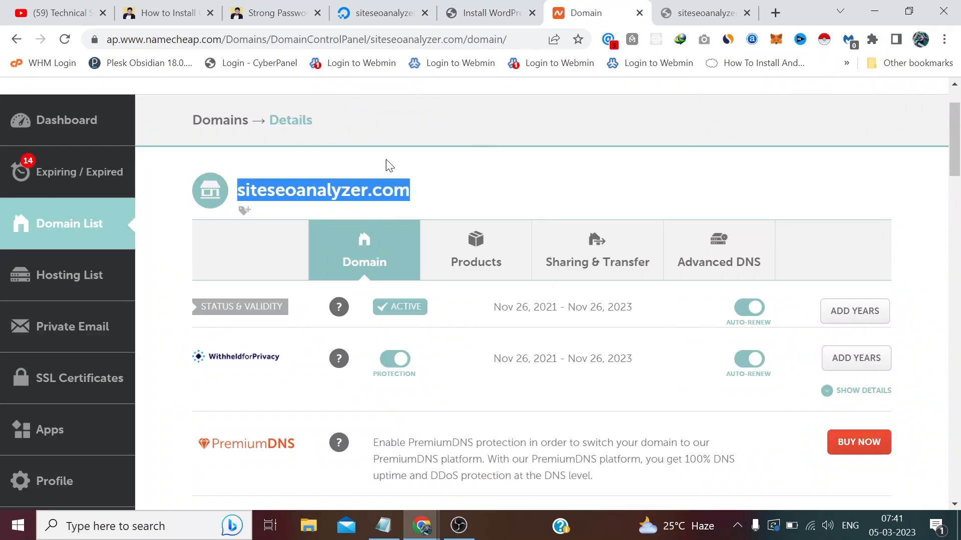
left_click(484, 12)
right_click(468, 357)
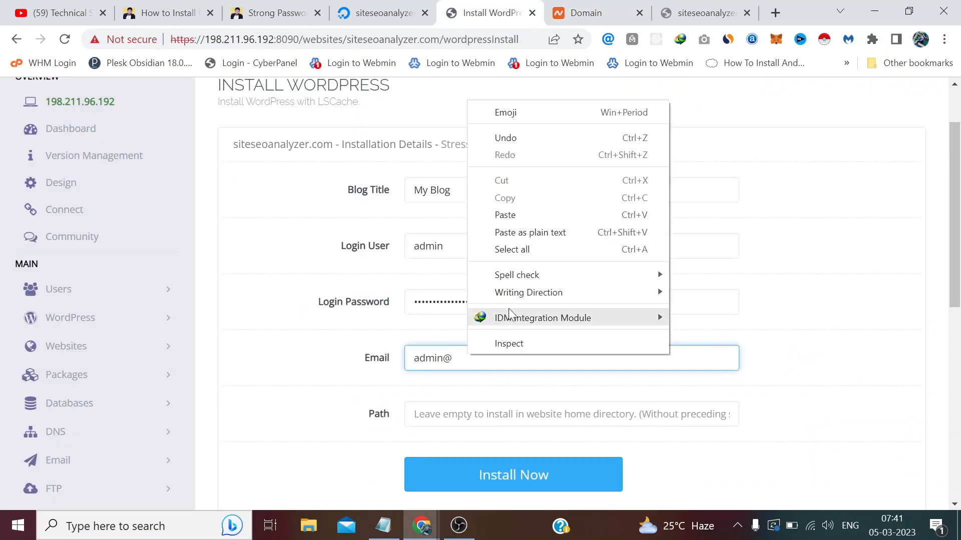
left_click(545, 215)
Run the WordPress installation with Install Now.
scroll(767, 406, "down", 3)
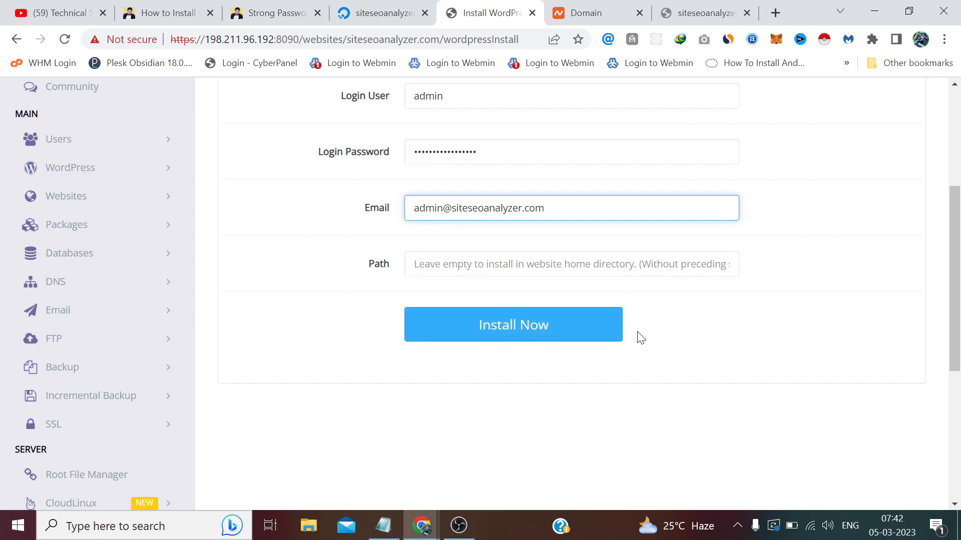
scroll(640, 338, "up", 2)
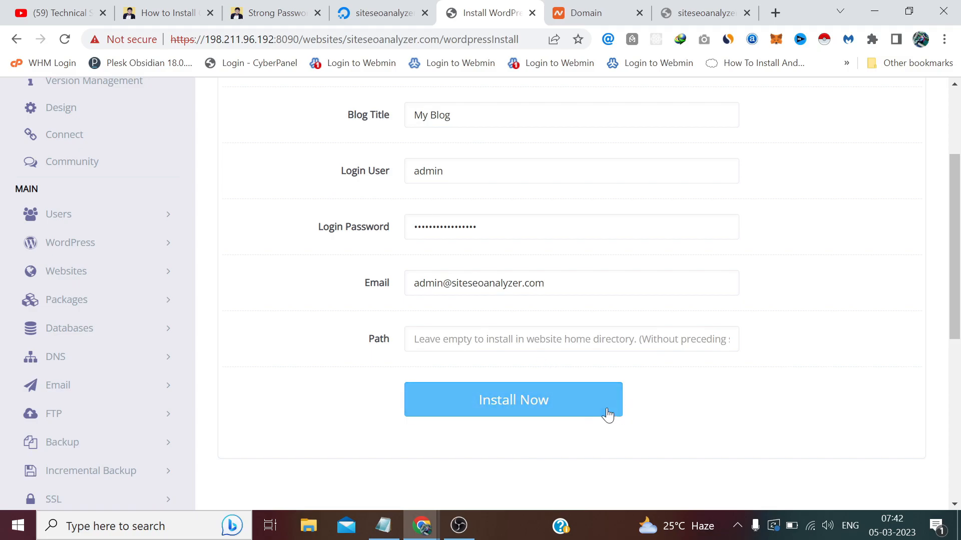
left_click(594, 407)
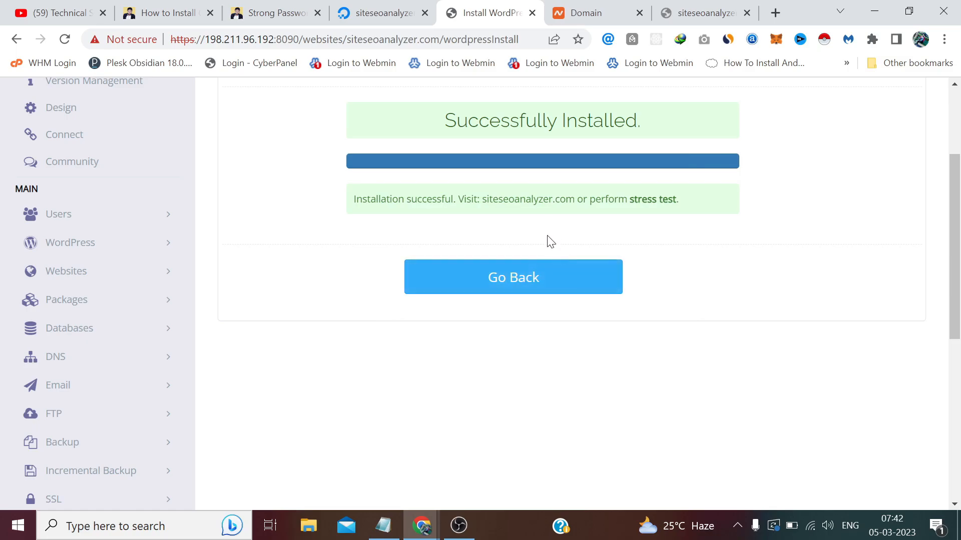
Reload the siteseoanalyzer.com homepage in the private window.
mouse_move(431, 524)
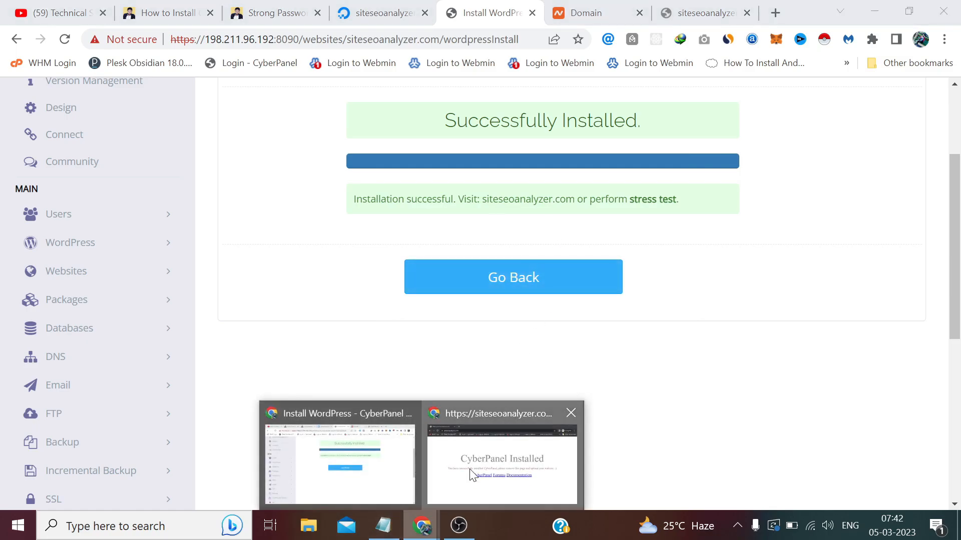
left_click(472, 470)
left_click(351, 39)
key("Return")
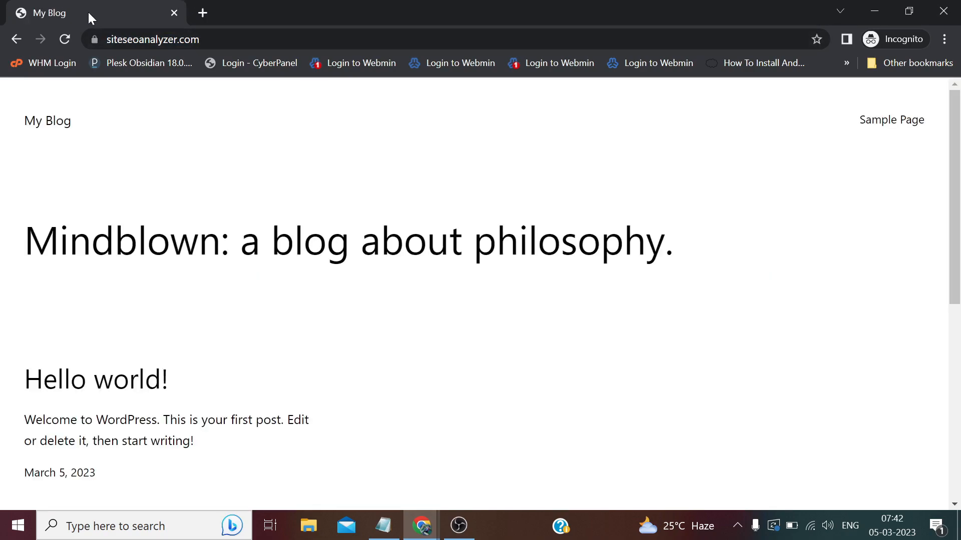
scroll(316, 89, "down", 5)
scroll(316, 89, "up", 5)
Append wp-admin to the site address to reach the login page.
left_click(220, 39)
key("End")
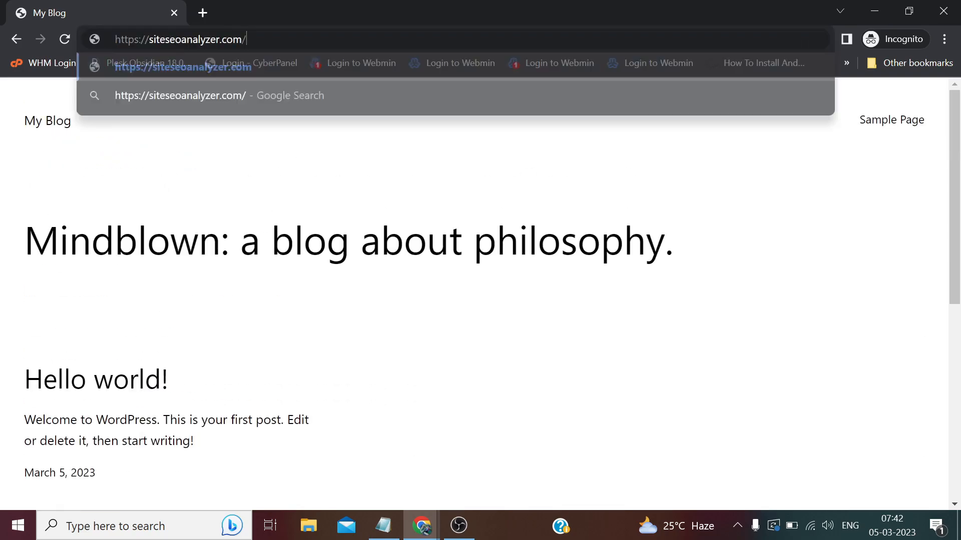
type("wp-admin")
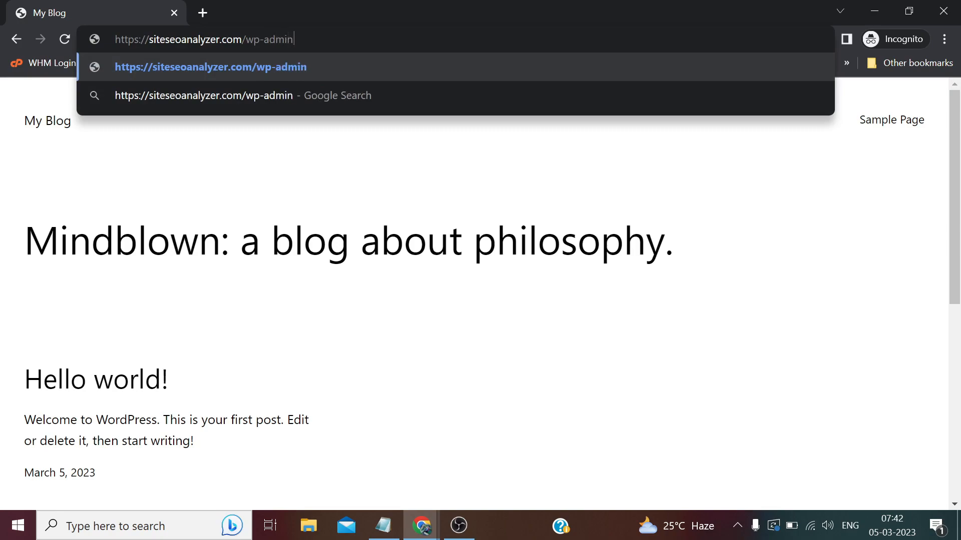
key("Return")
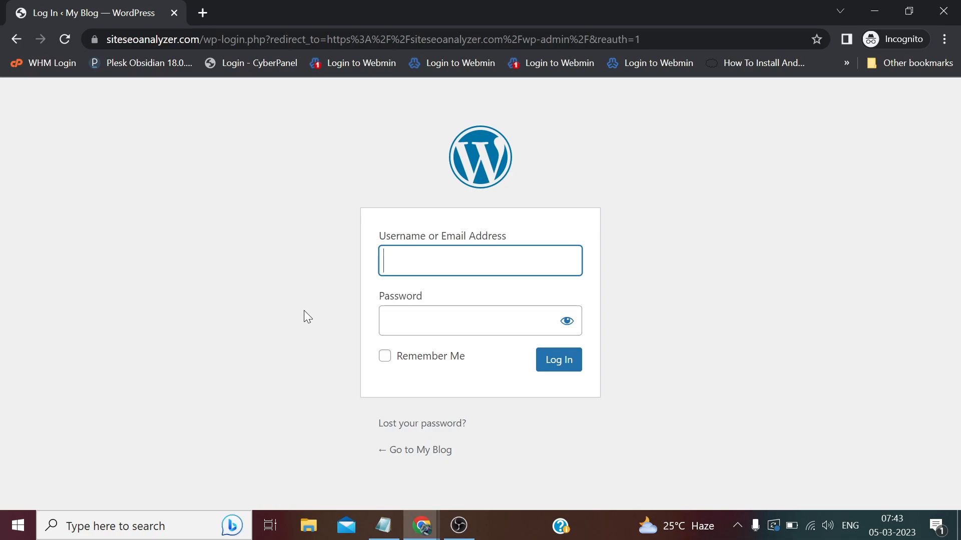
Log in to WordPress as admin with the password copied from Notepad.
type("admin")
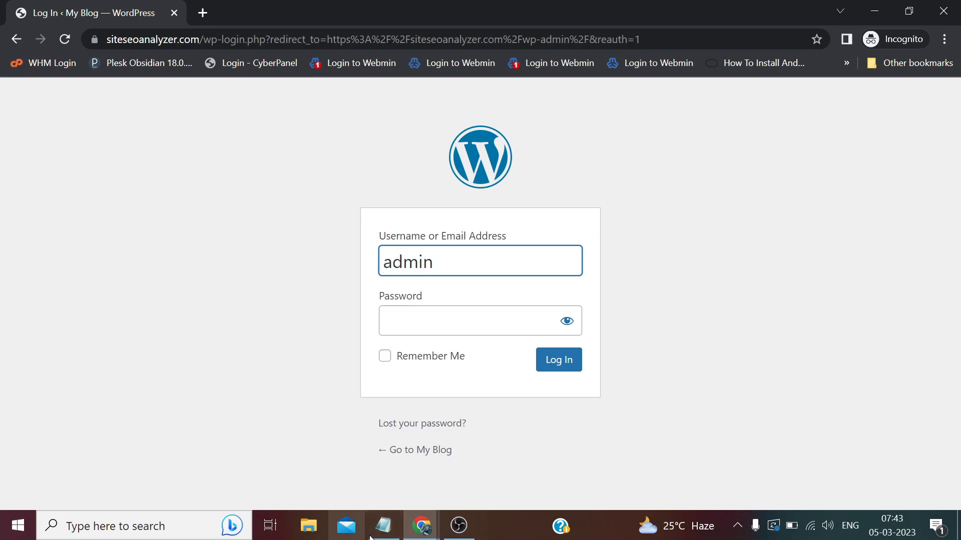
left_click(383, 528)
right_click(230, 331)
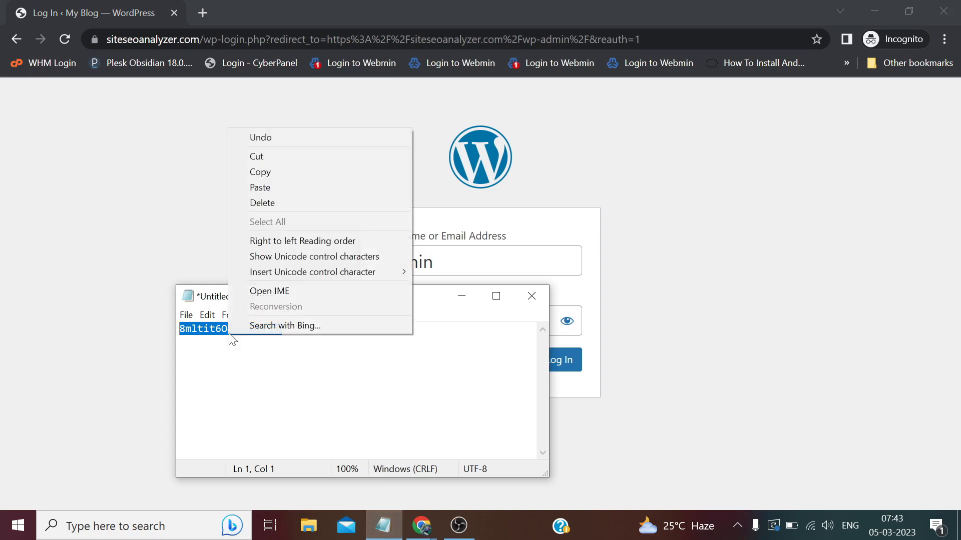
left_click(275, 176)
left_click(650, 307)
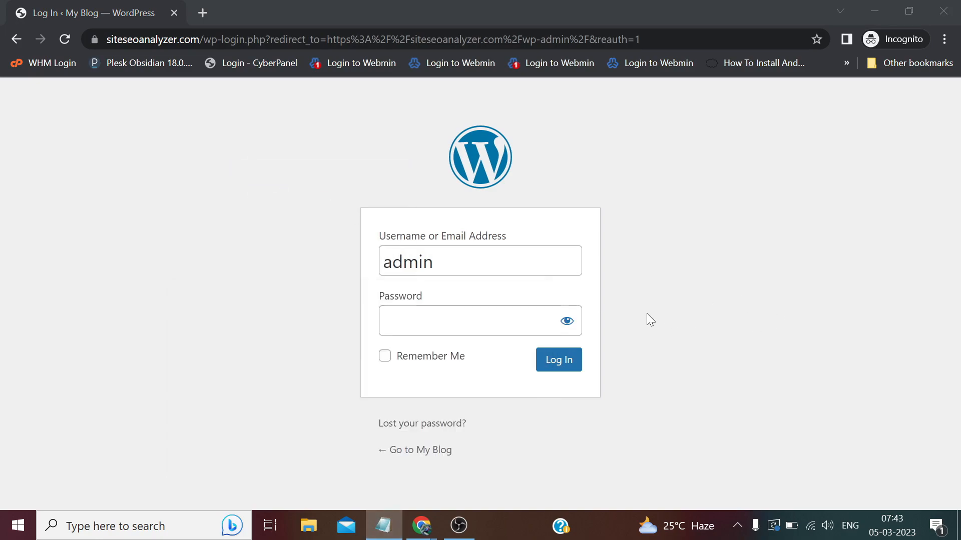
left_click(521, 321)
right_click(522, 323)
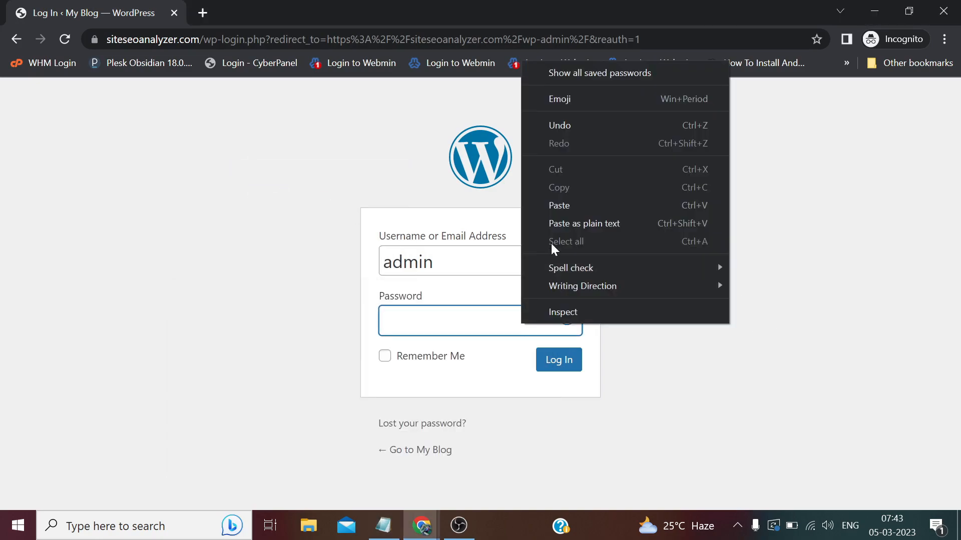
left_click(551, 207)
left_click(552, 377)
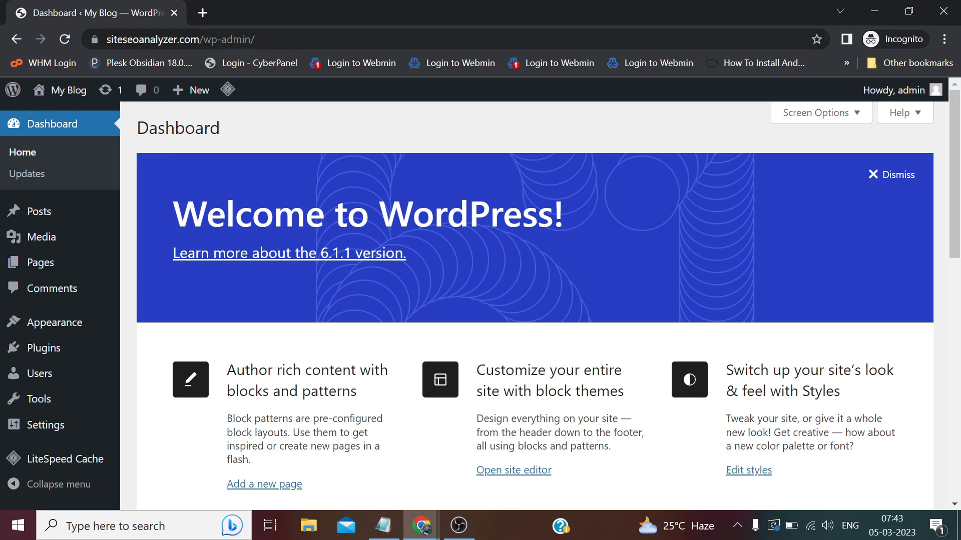
Switch between the Chrome windows, ending on CyberPanel's WordPress install confirmation scrolled to the top.
left_click(432, 528)
left_click(365, 462)
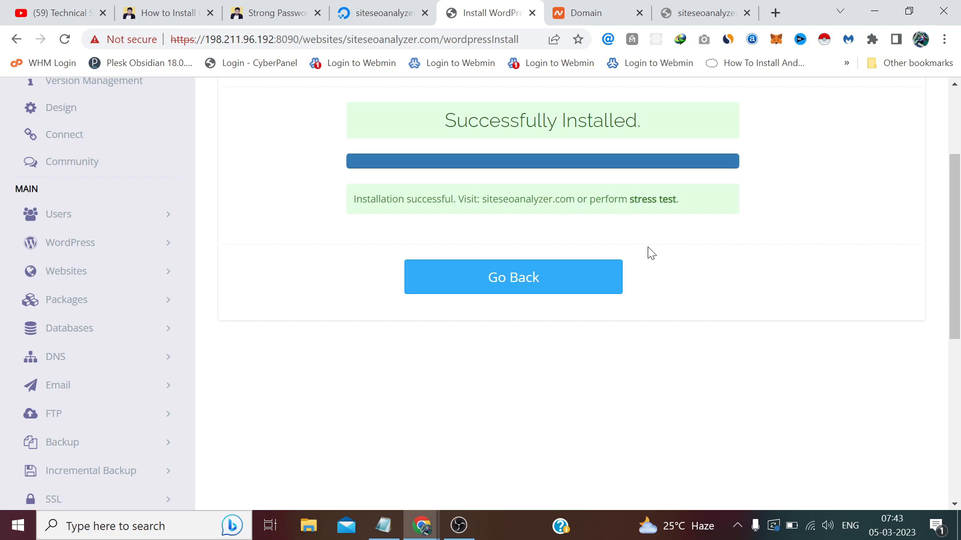
mouse_move(422, 525)
left_click(500, 453)
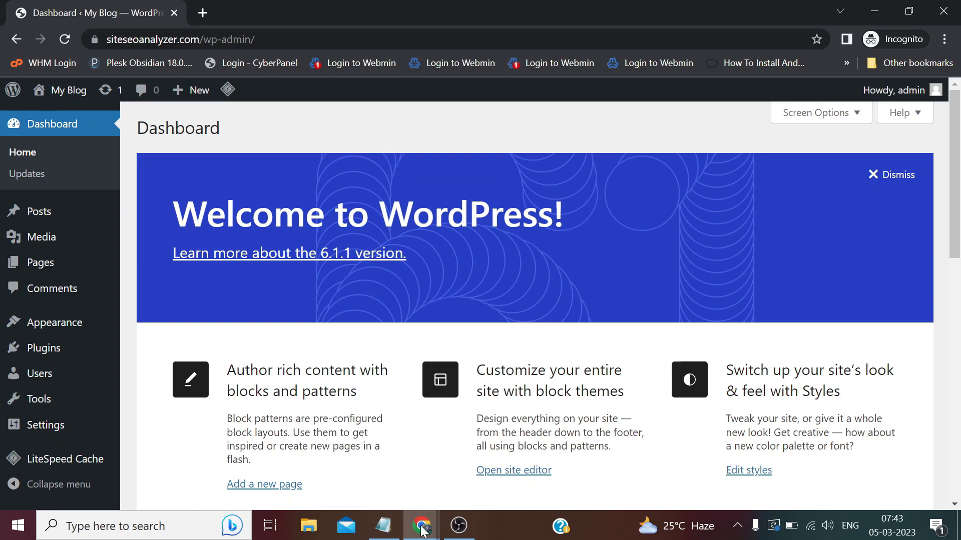
left_click(346, 470)
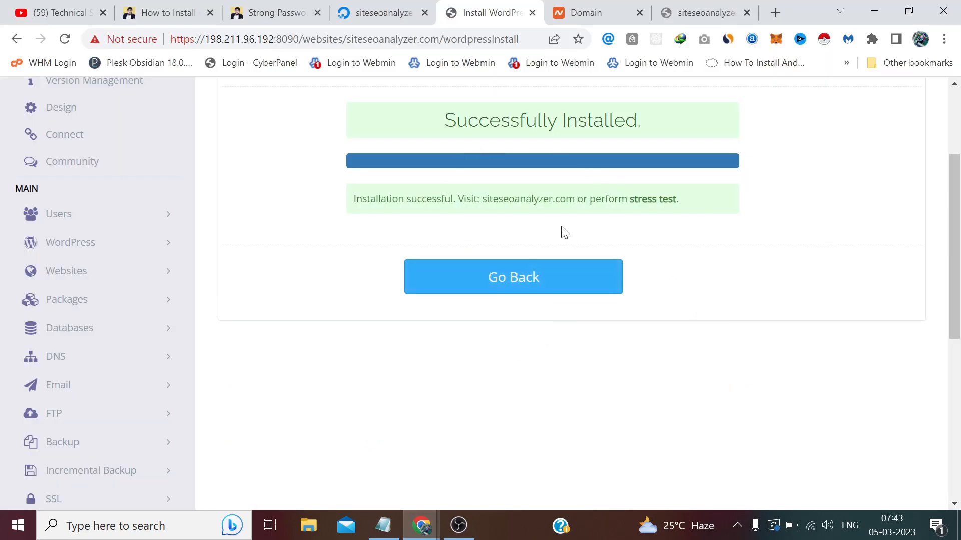
scroll(564, 231, "up", 3)
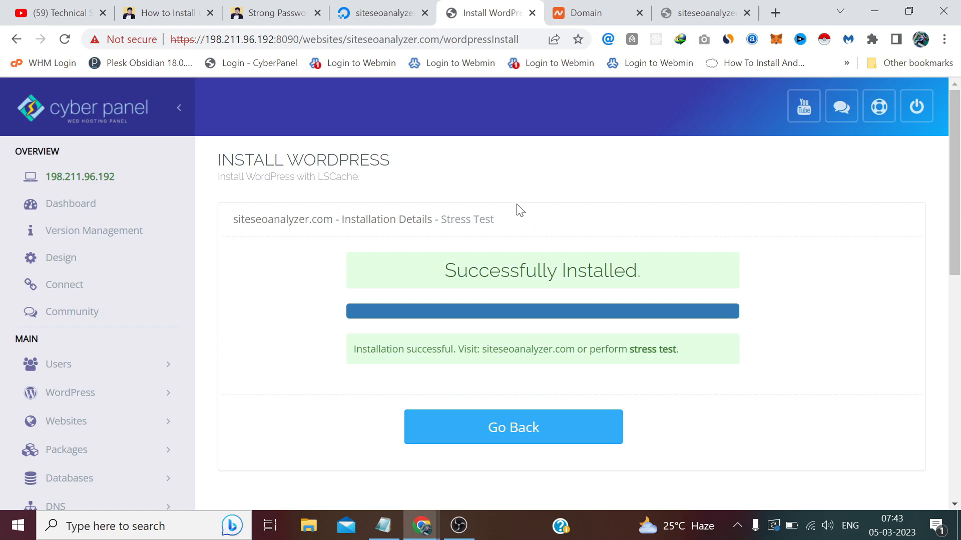
Open Databases > List Databases and choose siteseoanalyzer.com as the domain.
scroll(515, 208, "down", 1)
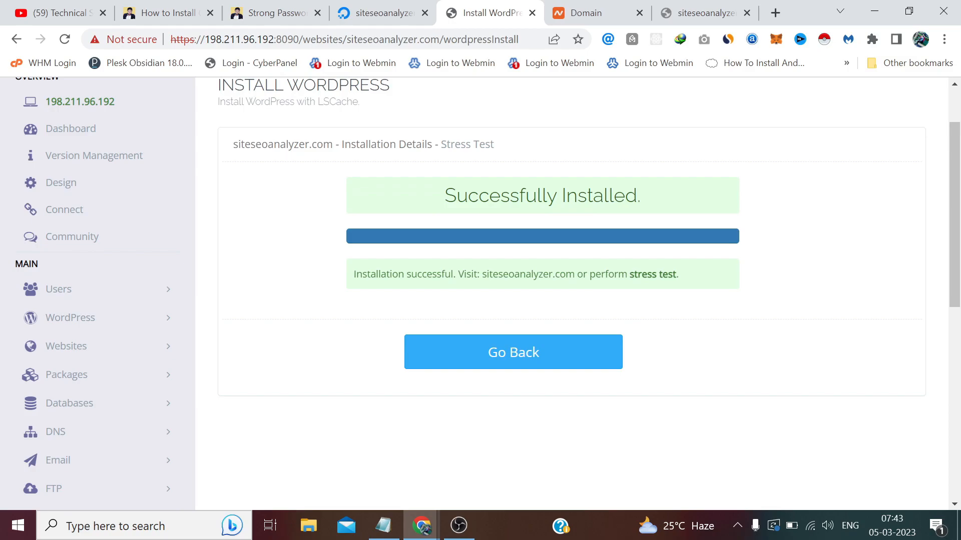
scroll(549, 270, "down", 1)
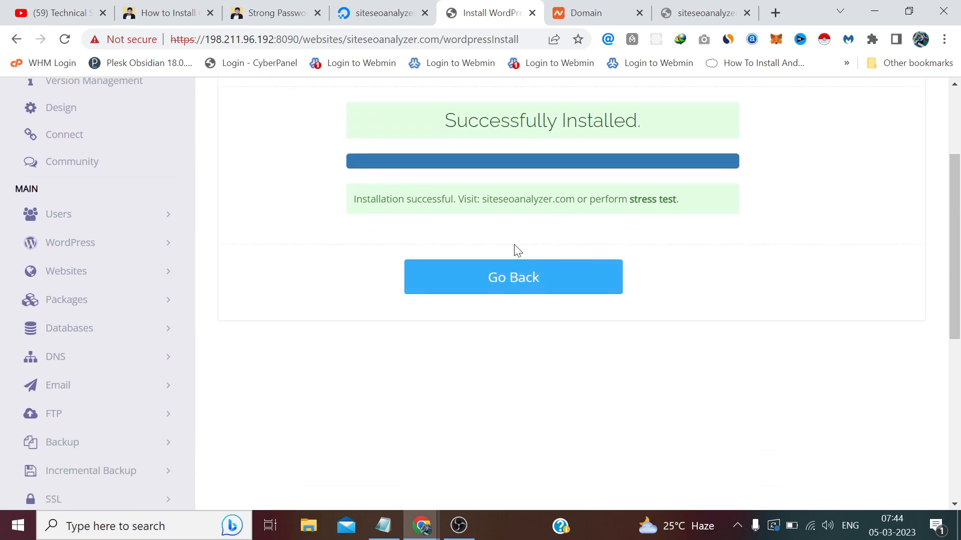
scroll(10, 292, "down", 1)
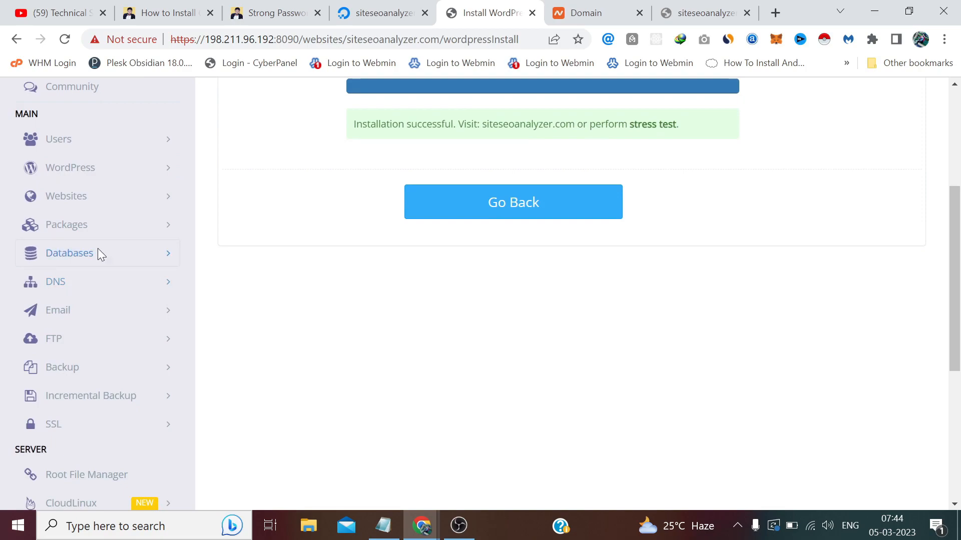
left_click(97, 252)
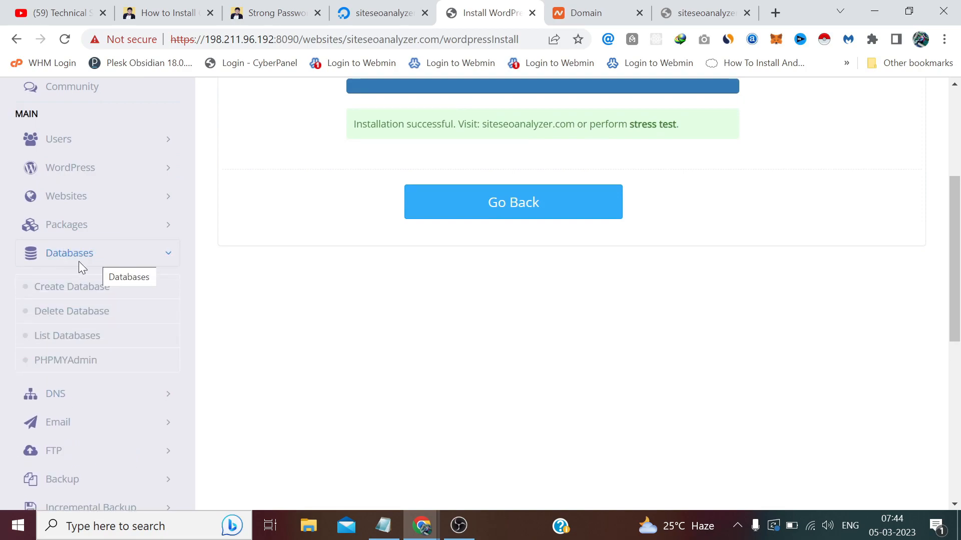
left_click(67, 338)
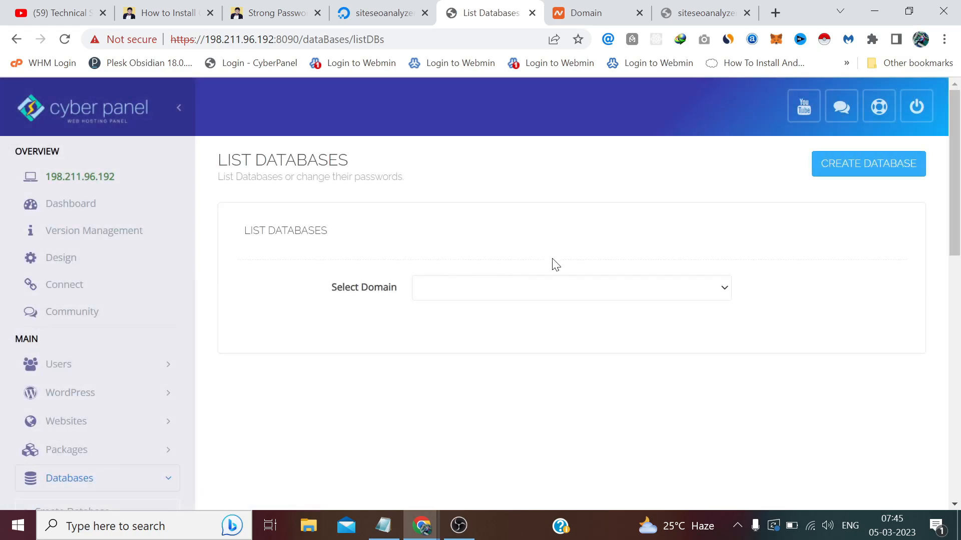
left_click(492, 293)
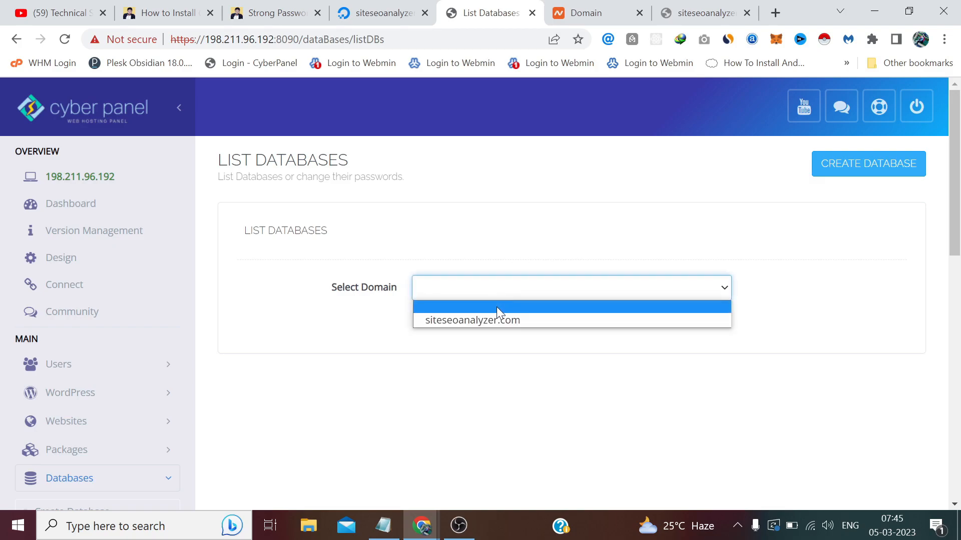
left_click(505, 321)
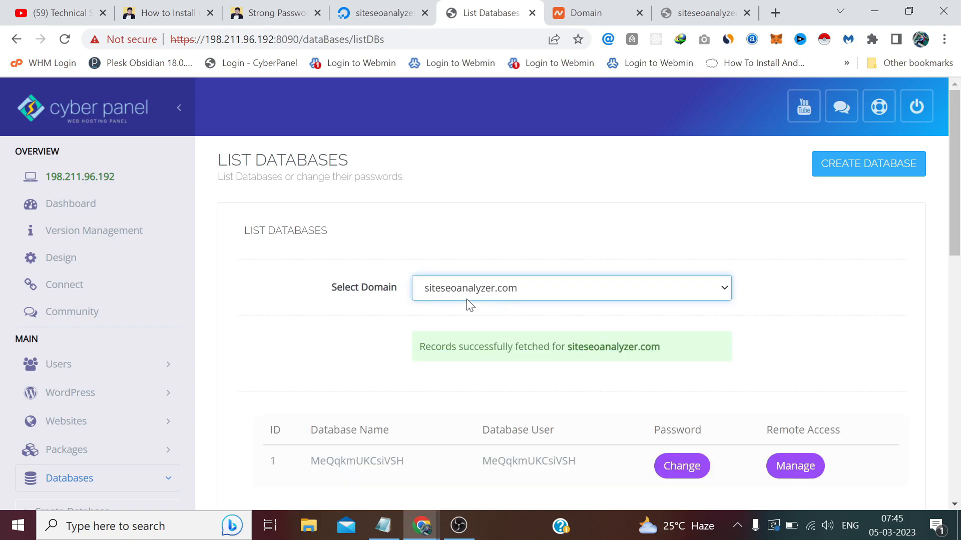
Highlight the WordPress database name and its database user in the results.
scroll(469, 304, "down", 3)
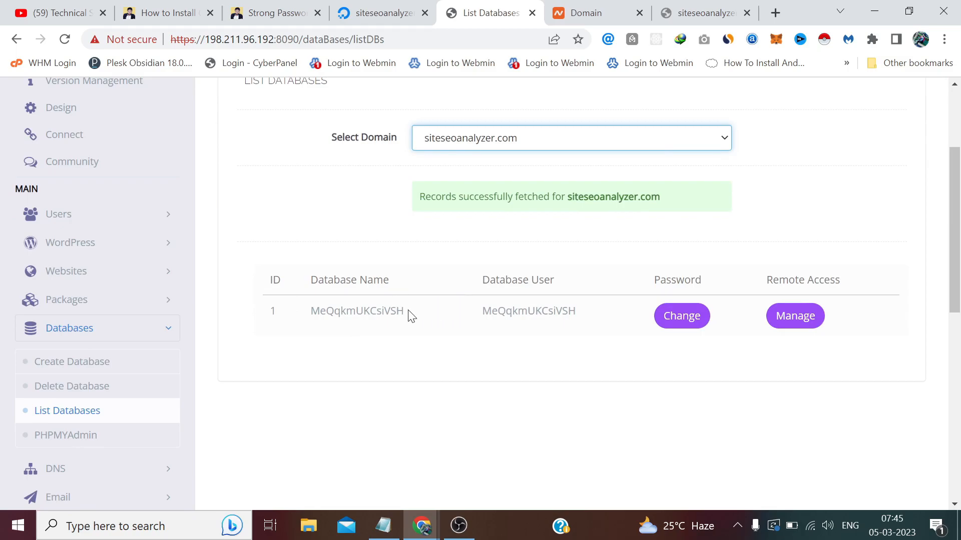
left_click_drag(406, 312, 320, 312)
left_click_drag(578, 312, 491, 311)
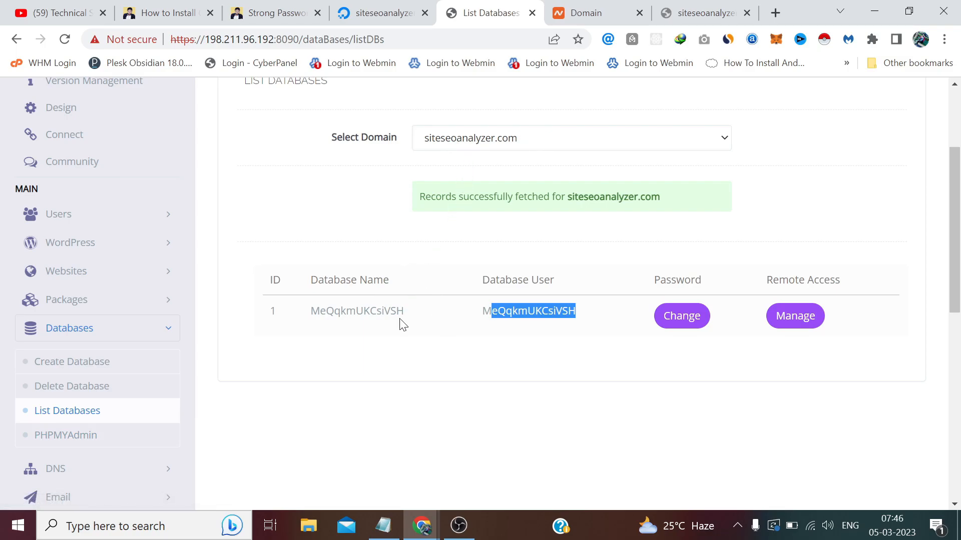
left_click_drag(406, 315, 322, 311)
left_click_drag(580, 310, 488, 296)
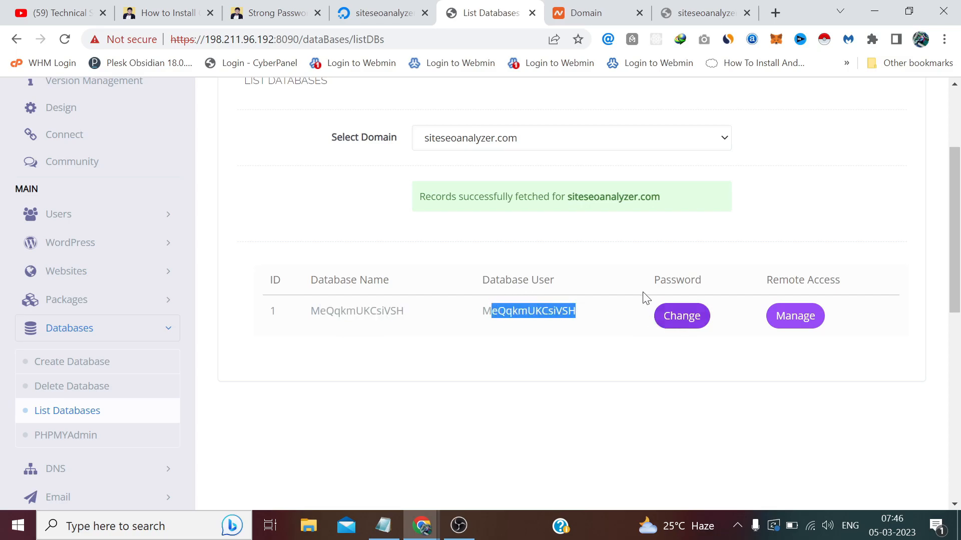
left_click(492, 367)
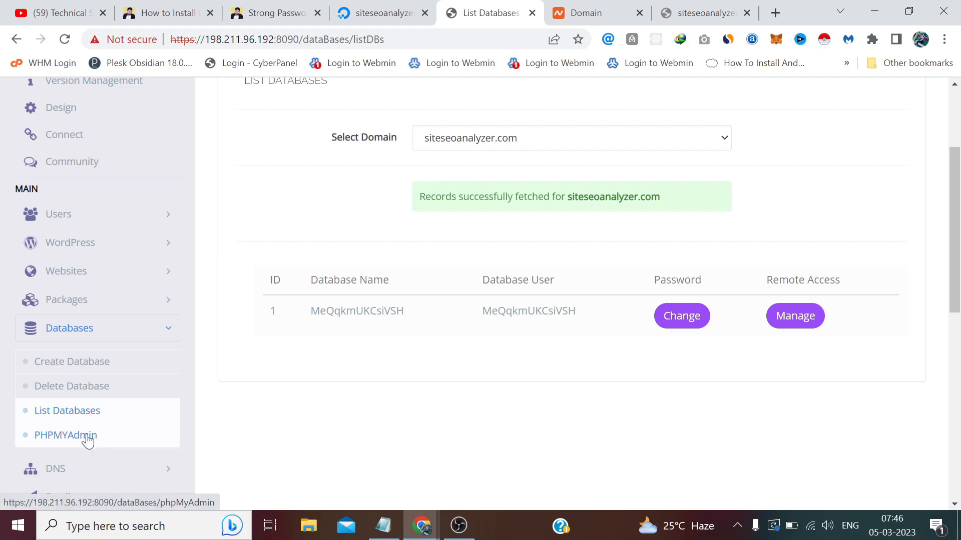
Launch phpMyAdmin from CyberPanel in a new tab and auto-login as root.
left_click(87, 438)
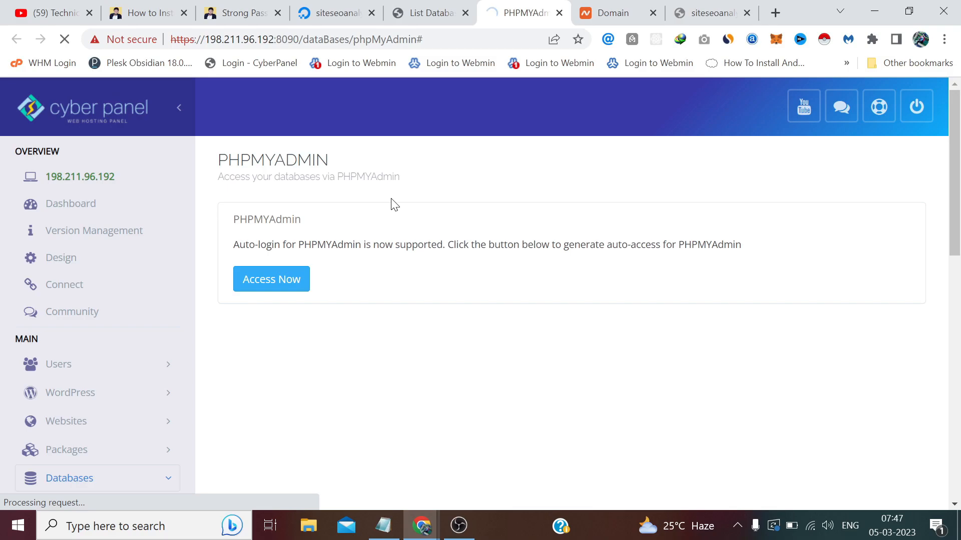
left_click(296, 279)
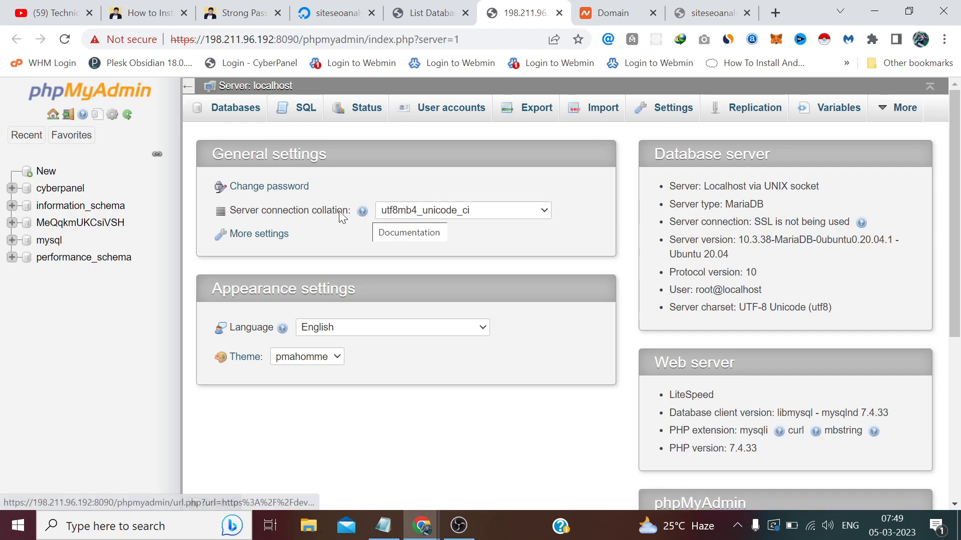
Browse the wp_options table of MeQqkmUKCsiVSH, then switch back to CyberPanel's List Databases.
left_click(80, 223)
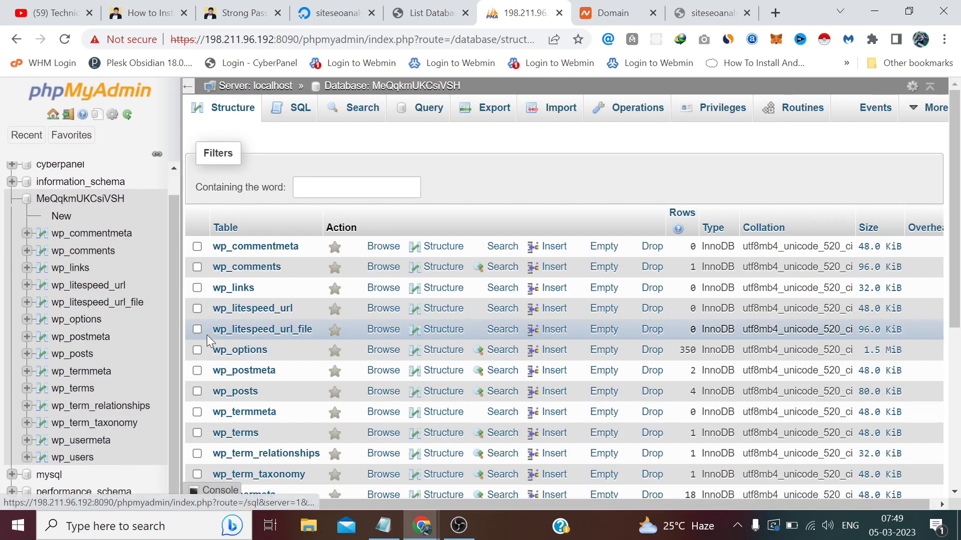
scroll(224, 322, "down", 2)
scroll(223, 319, "down", 2)
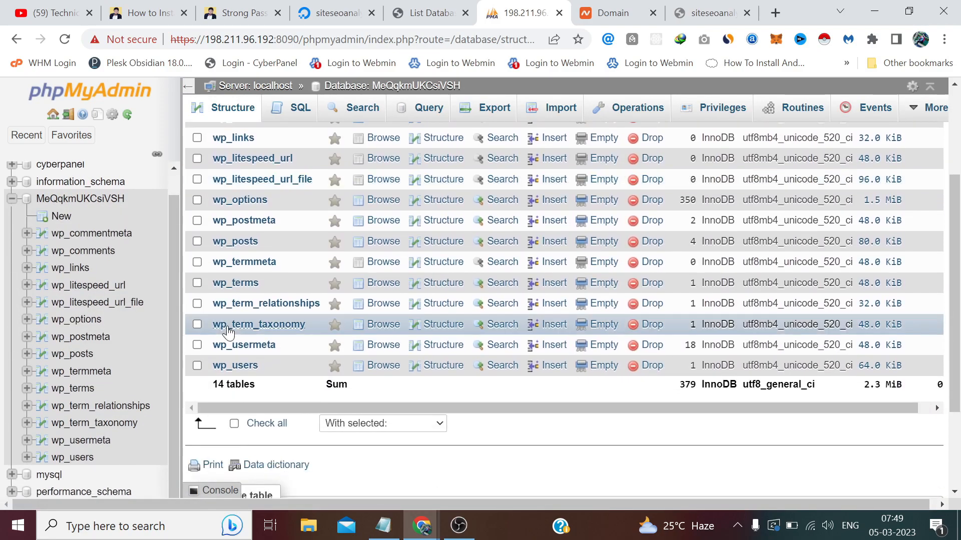
scroll(227, 325, "up", 2)
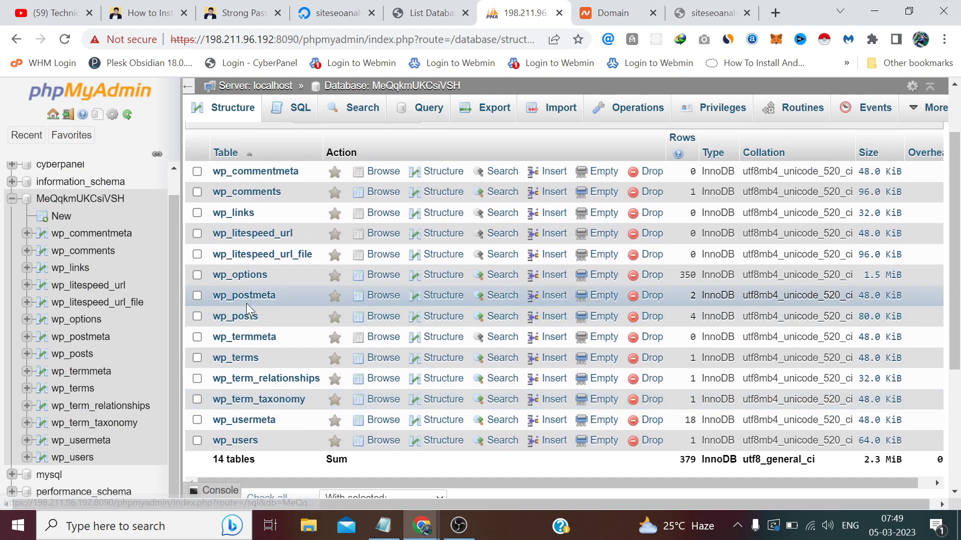
left_click(240, 276)
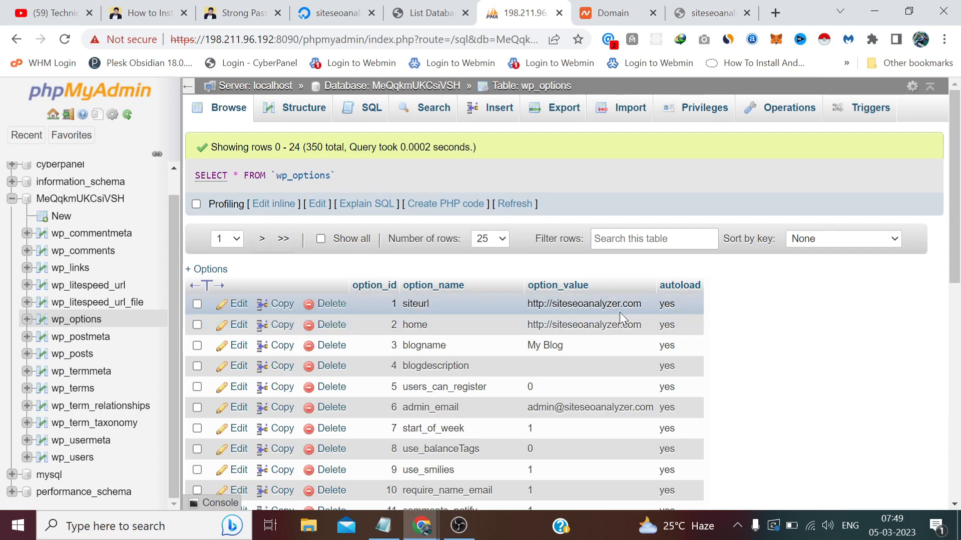
left_click(393, 9)
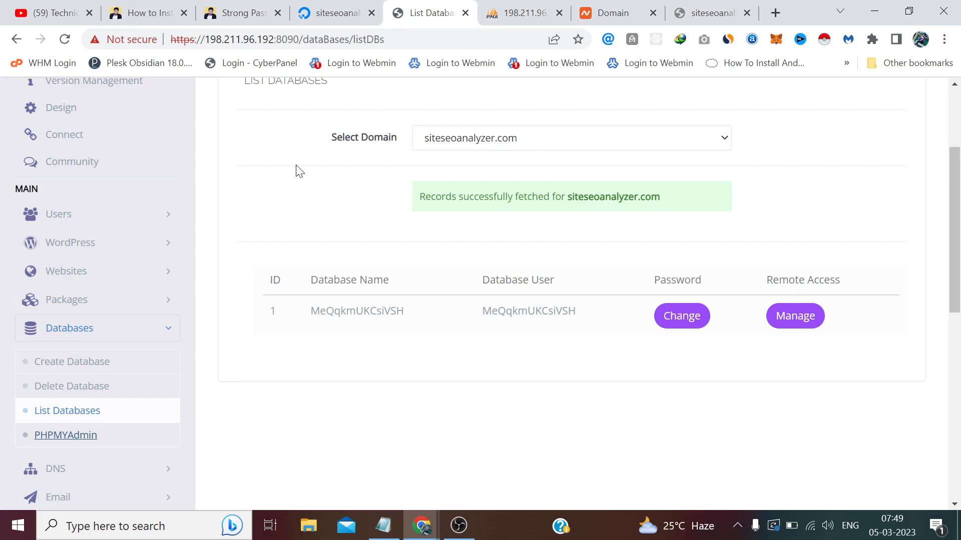
Back in CyberPanel, open Websites > List Websites from the sidebar.
scroll(299, 170, "up", 1)
scroll(609, 292, "down", 1)
left_click(513, 6)
left_click(431, 12)
scroll(172, 182, "up", 2)
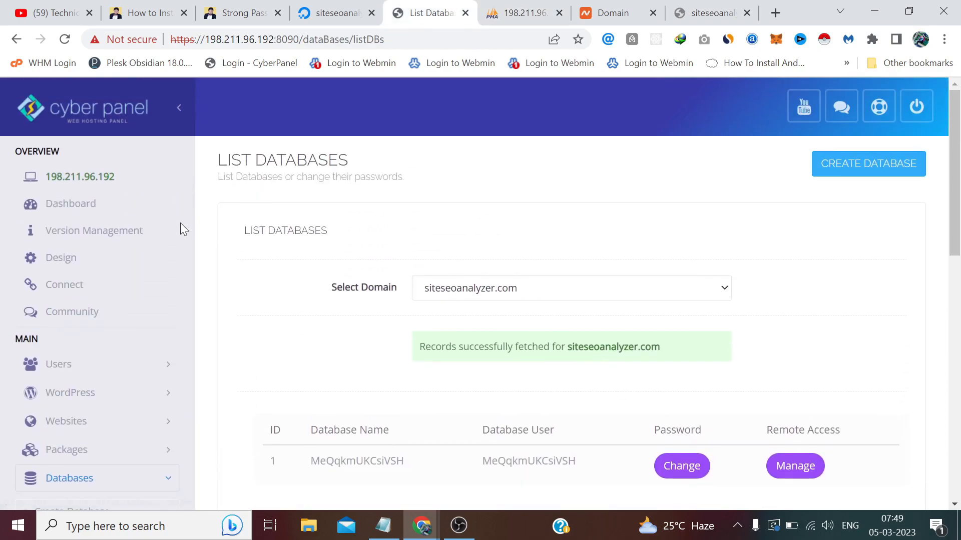
scroll(203, 211, "down", 3)
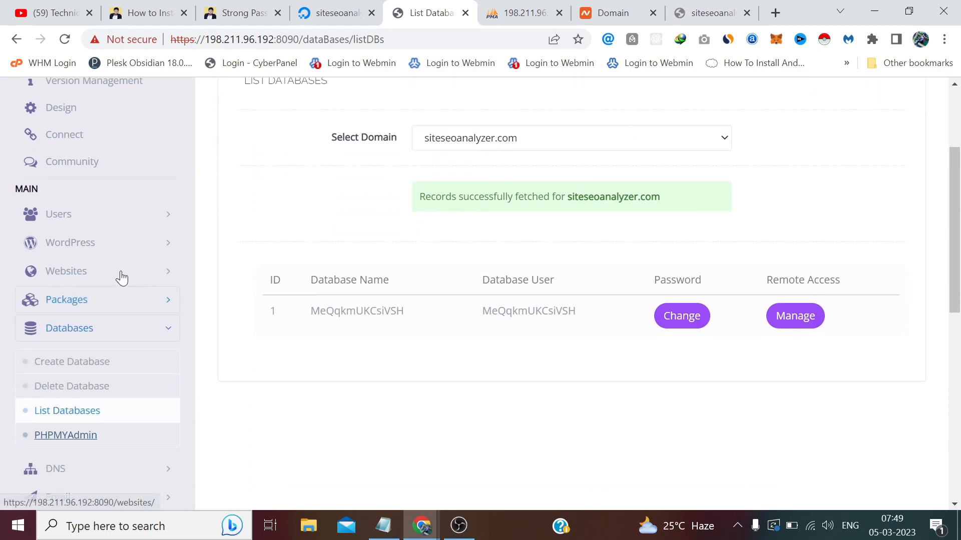
left_click(98, 265)
left_click(95, 331)
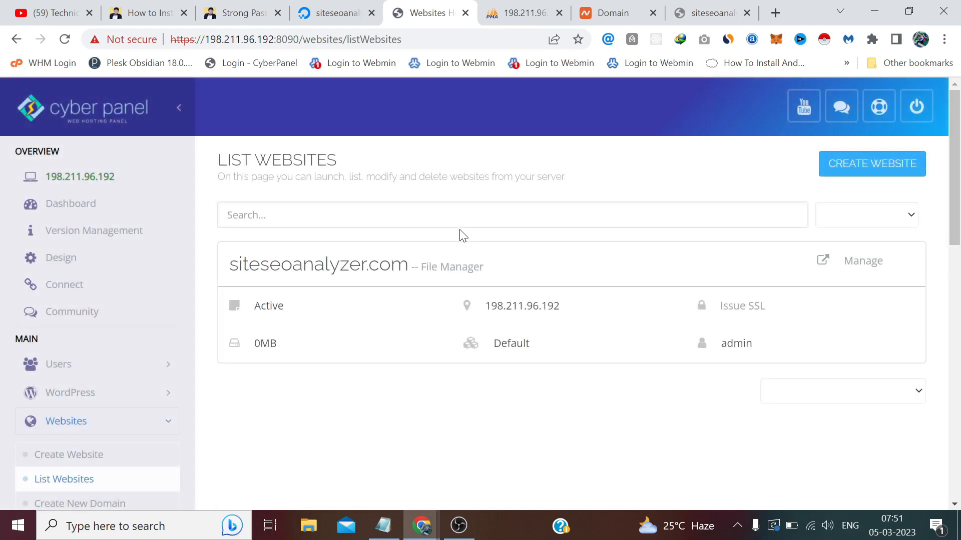
Open Manage for siteseoanalyzer.com and launch its File Manager.
left_click(849, 270)
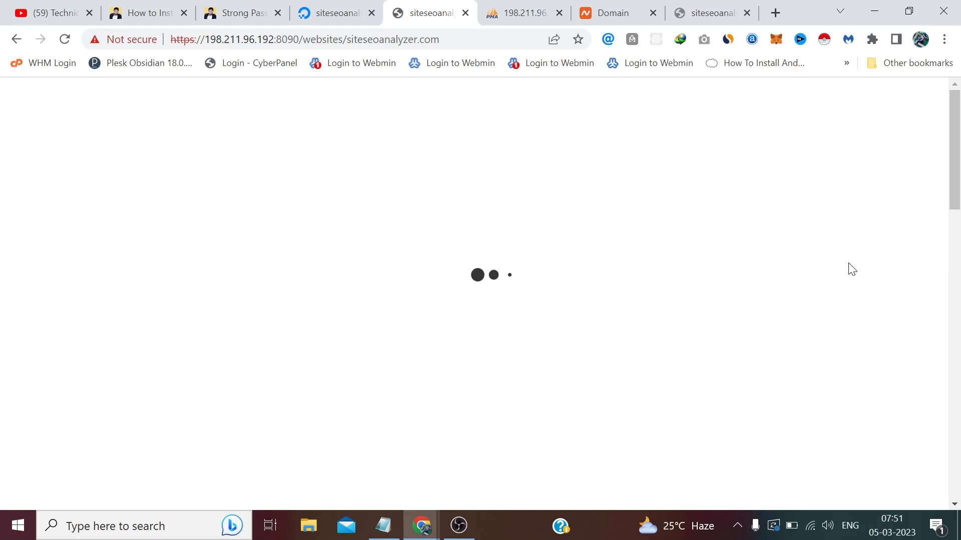
scroll(852, 270, "down", 13)
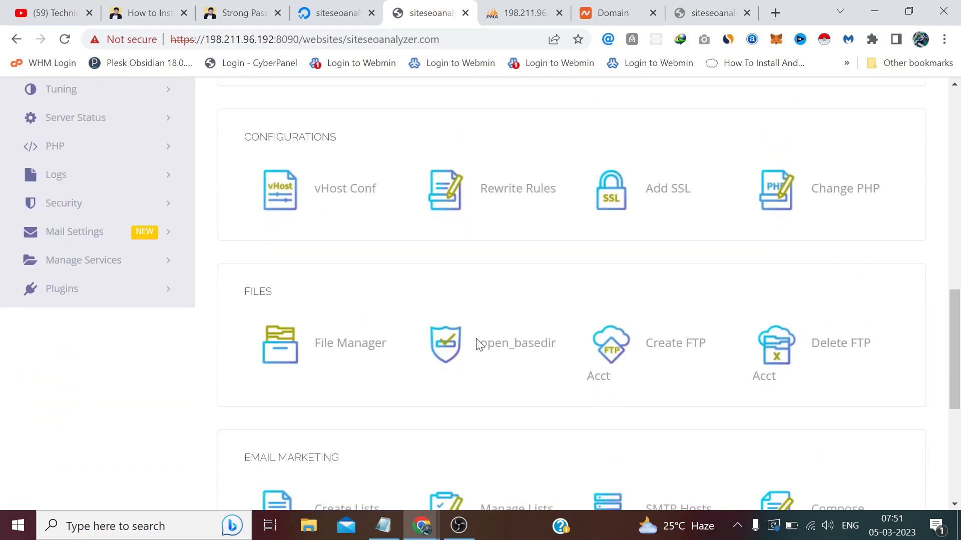
left_click(373, 354)
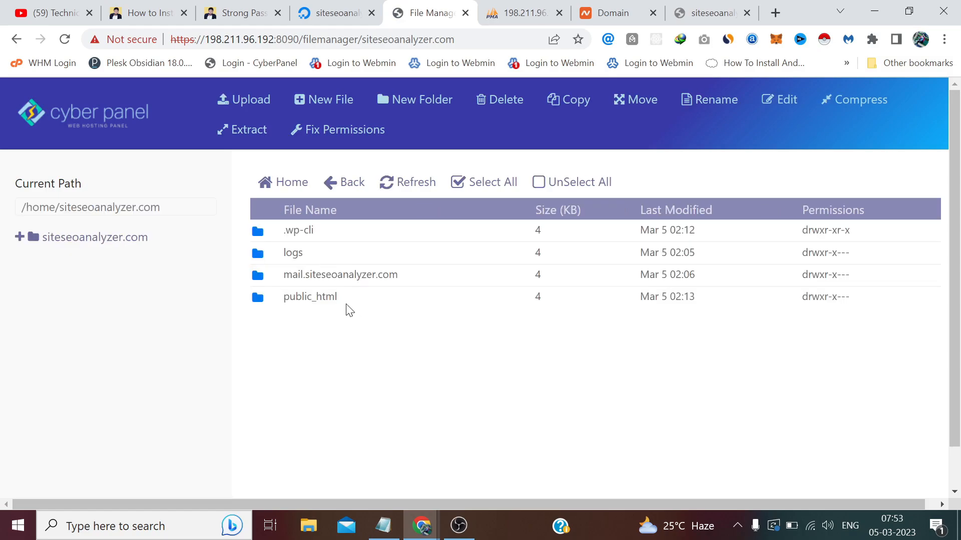
Enter public_html and open wp-config.php in the HTML Editor.
double_click(260, 302)
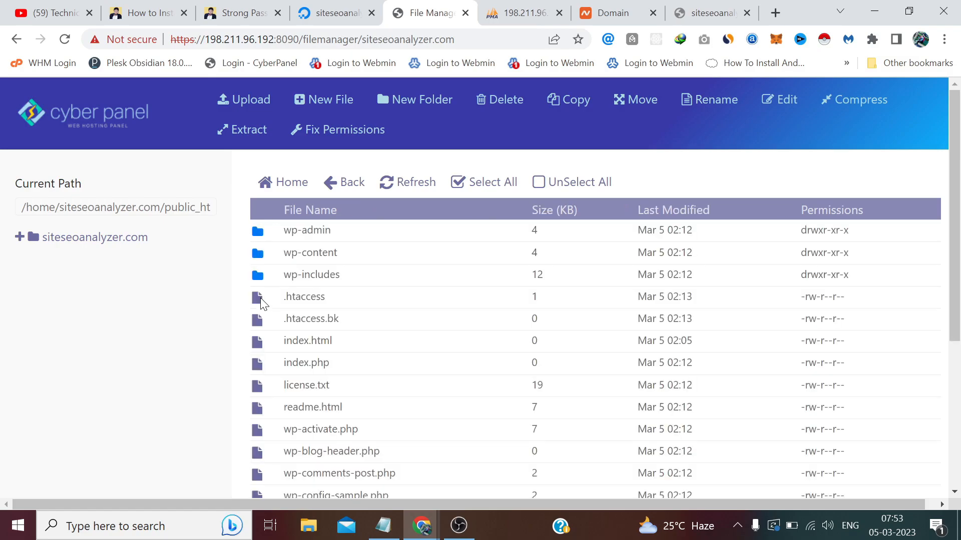
scroll(261, 303, "down", 3)
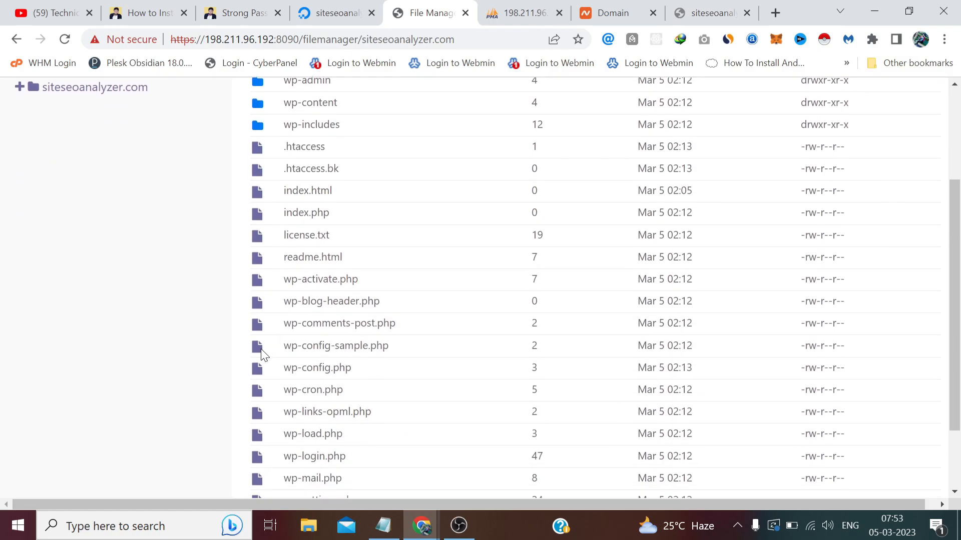
right_click(260, 370)
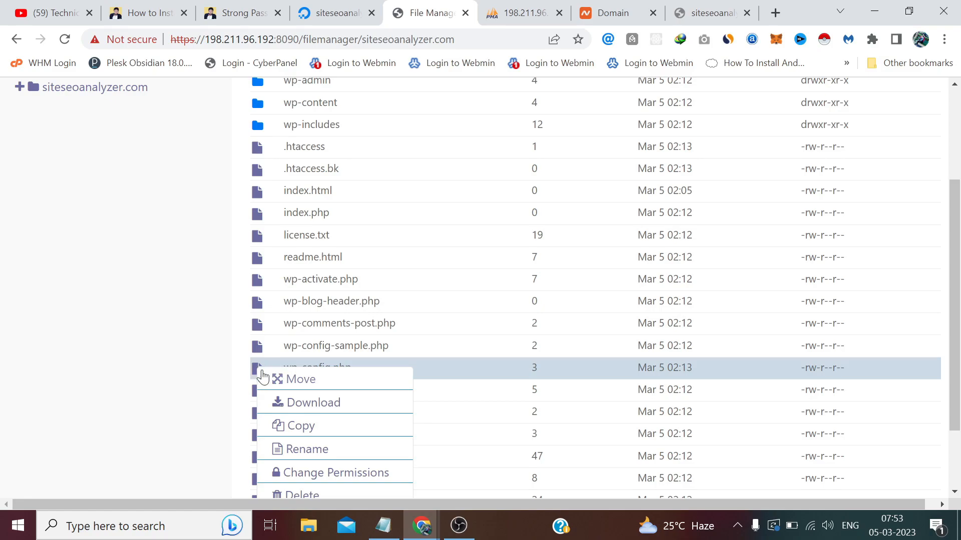
scroll(272, 384, "down", 1)
left_click(323, 470)
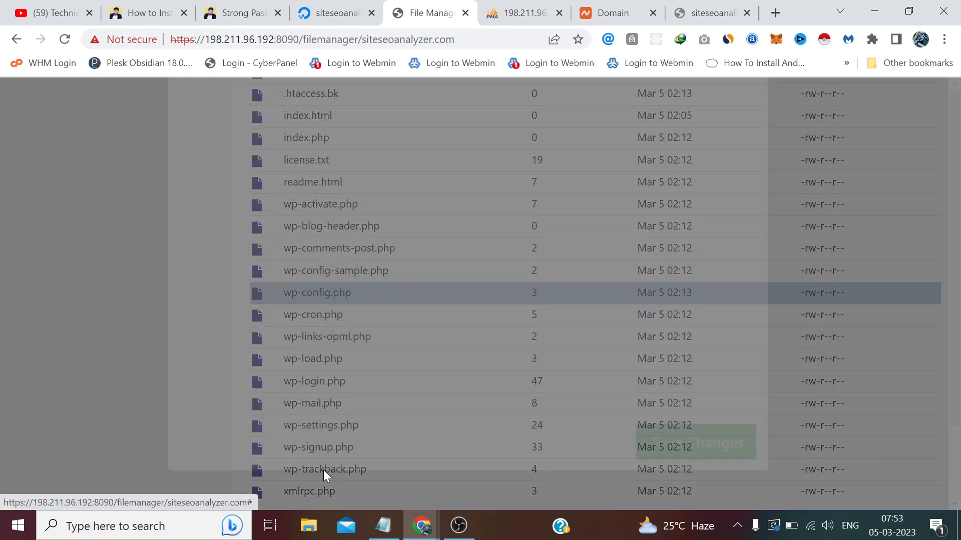
Review the DB name, user and password lines, then close the editor without saving.
left_click(409, 307)
scroll(409, 307, "down", 2)
scroll(409, 307, "up", 8)
left_click_drag(394, 380, 207, 314)
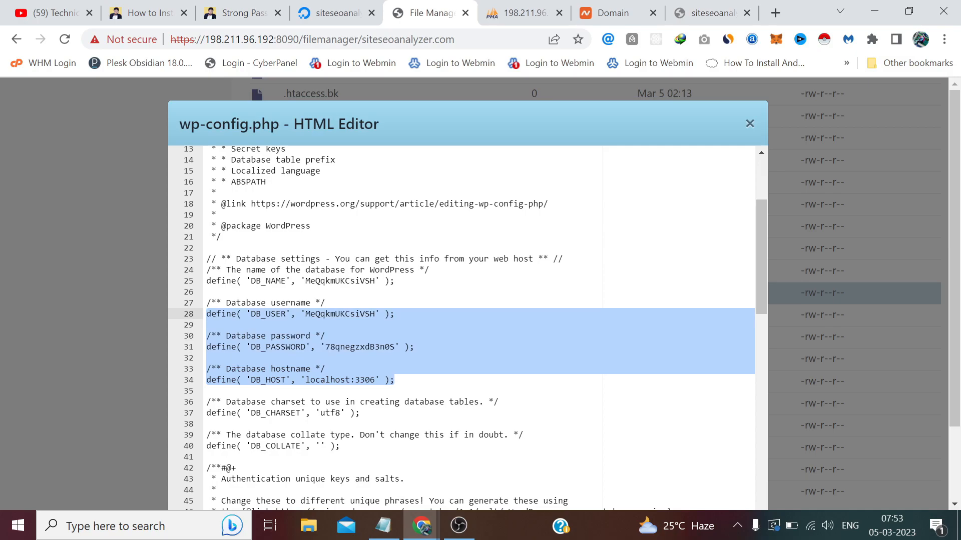
left_click(404, 384)
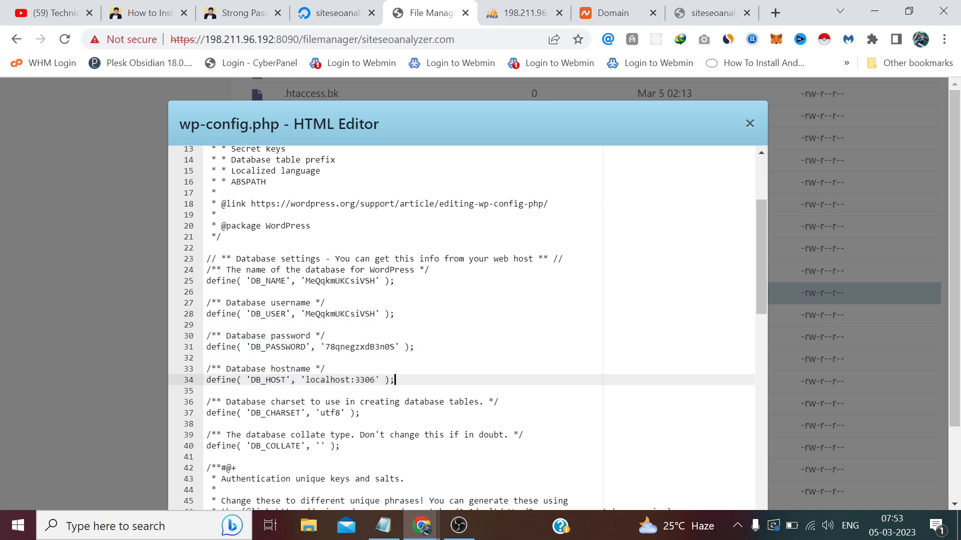
left_click_drag(251, 281, 415, 347)
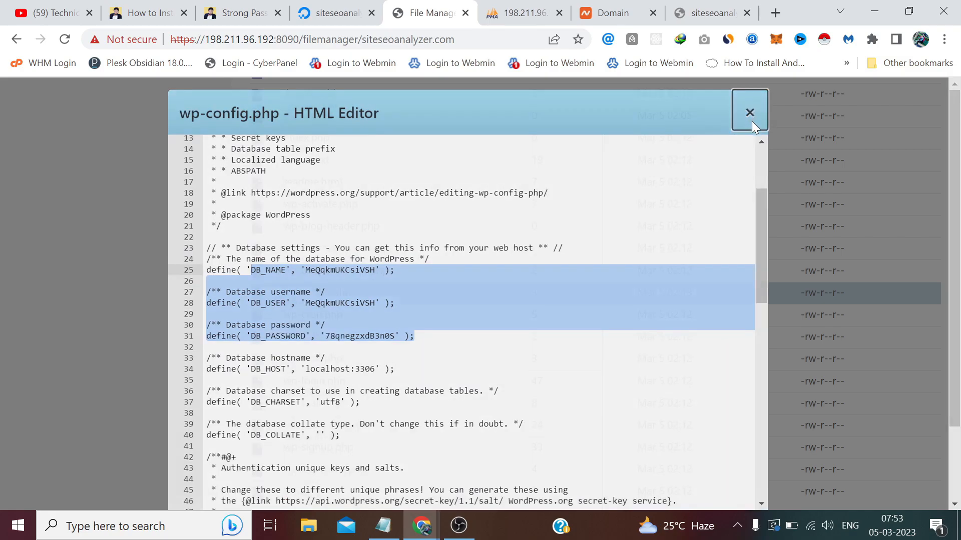
left_click(750, 123)
scroll(558, 188, "up", 5)
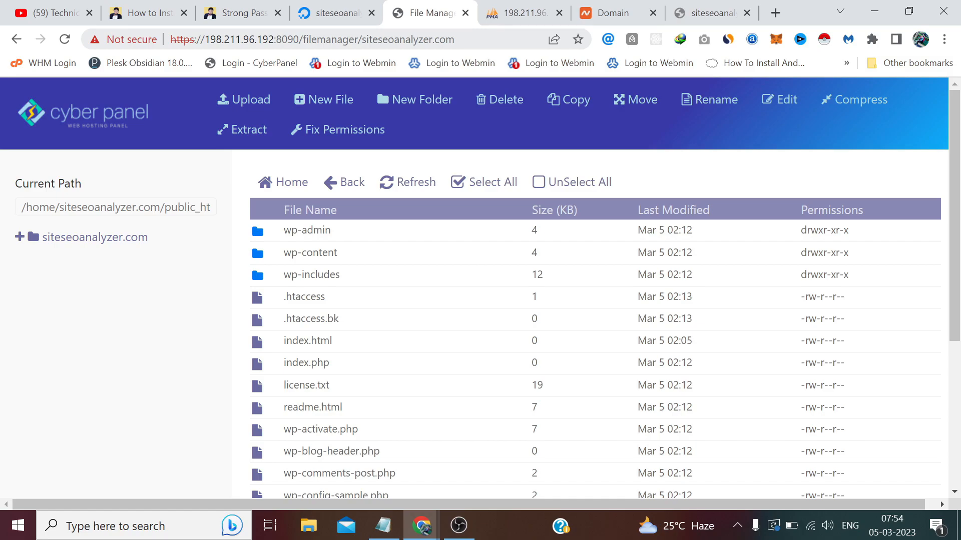
Return to the CyberPanel home page and open Email > Create Email.
left_click_drag(455, 39, 302, 39)
key("BackSpace")
key("Return")
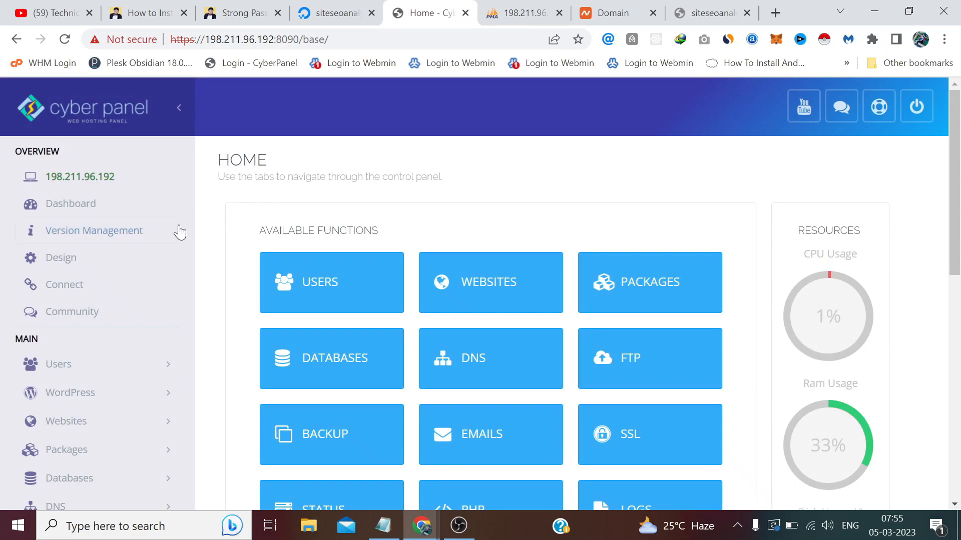
scroll(185, 227, "down", 5)
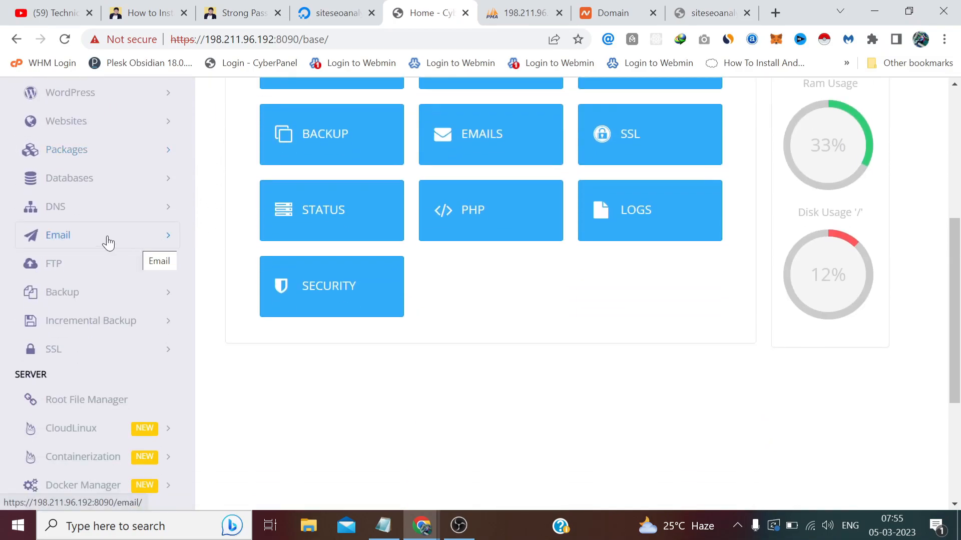
left_click(78, 249)
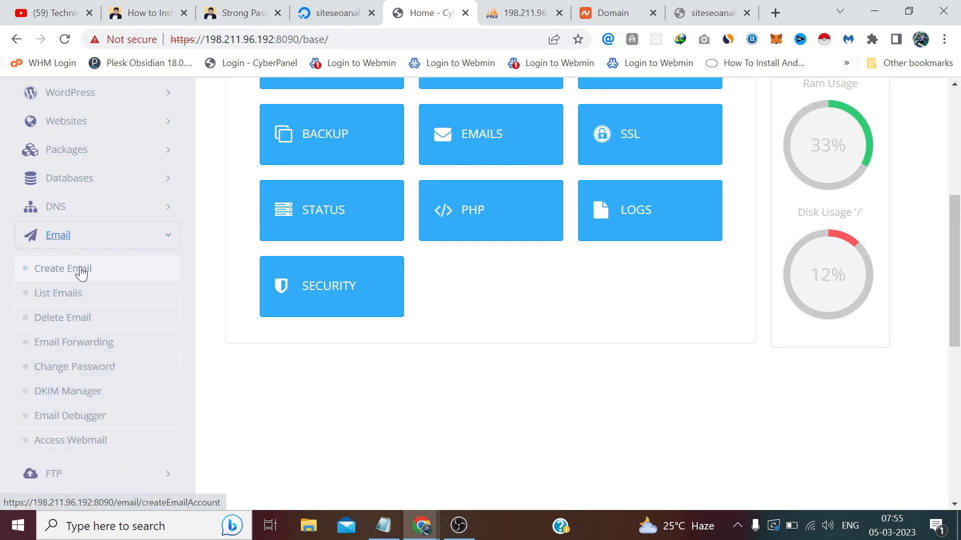
left_click(59, 280)
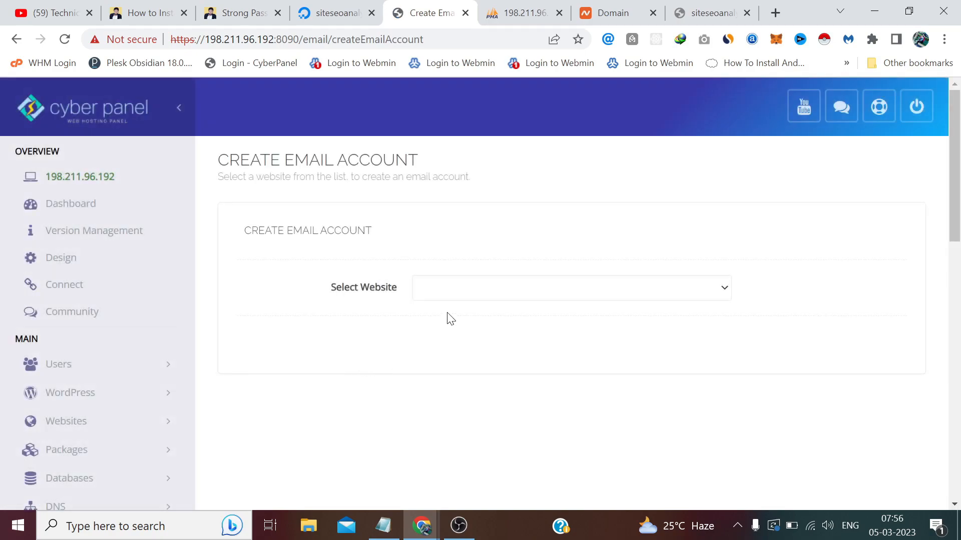
Choose siteseoanalyzer.com and enter 'admin' as the mailbox user name.
left_click(459, 289)
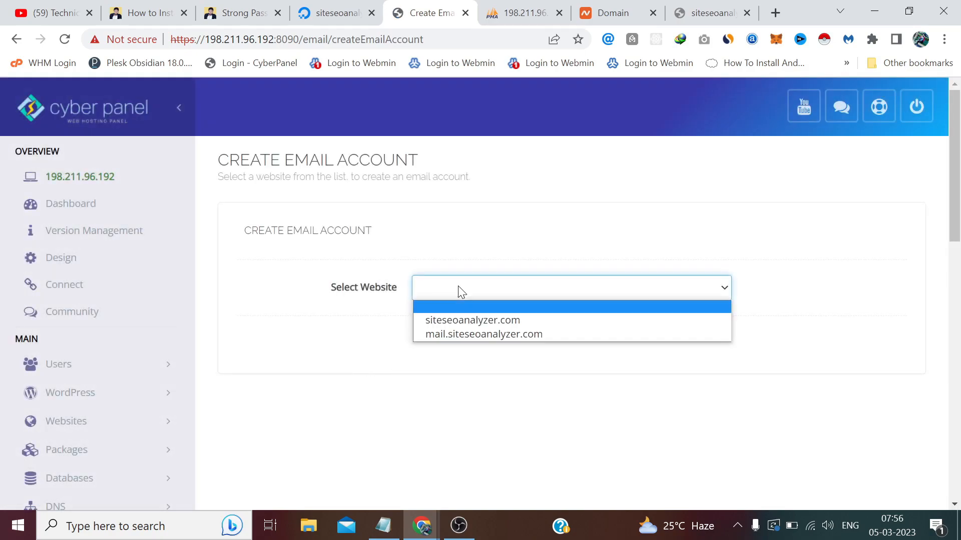
left_click(446, 322)
left_click(448, 343)
type("admin")
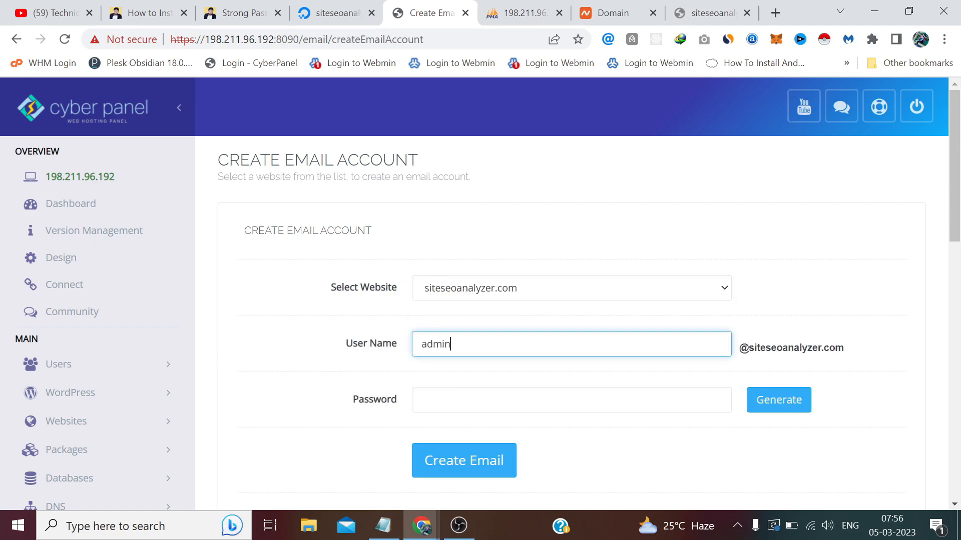
Paste the saved password from Notepad and create the mailbox.
left_click(383, 526)
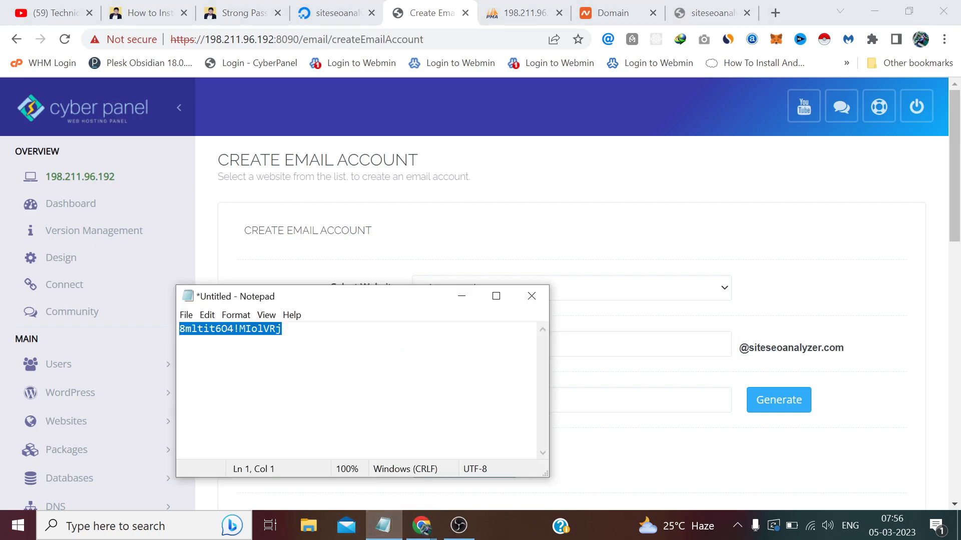
right_click(267, 341)
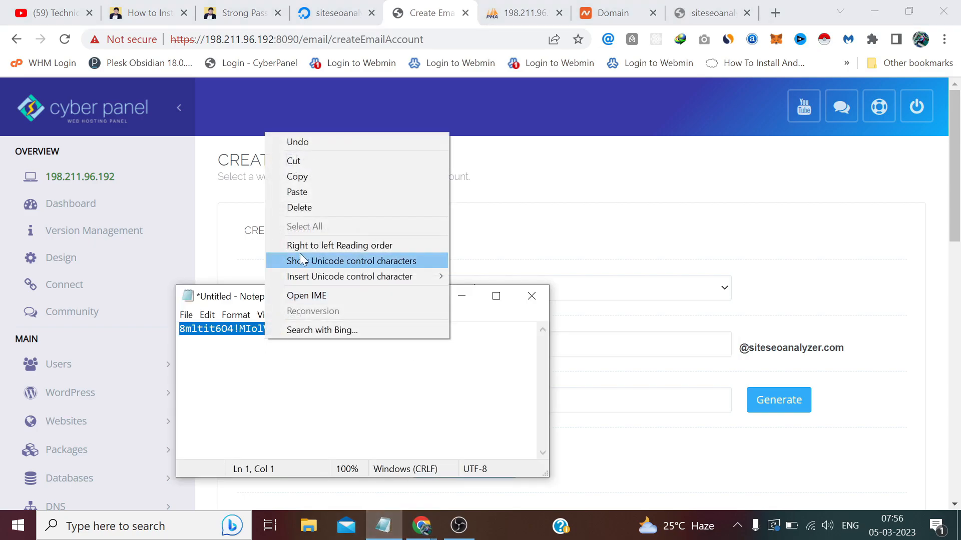
left_click(297, 177)
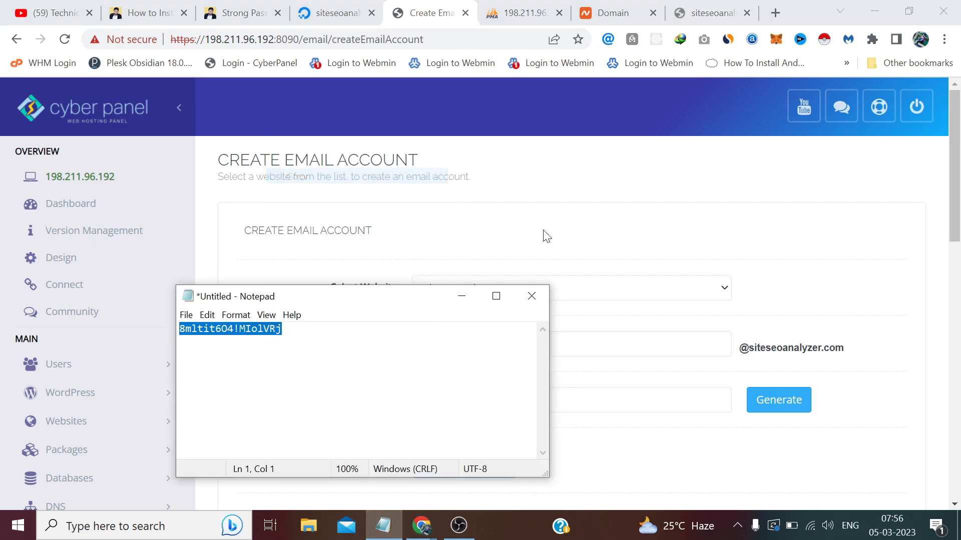
left_click(860, 352)
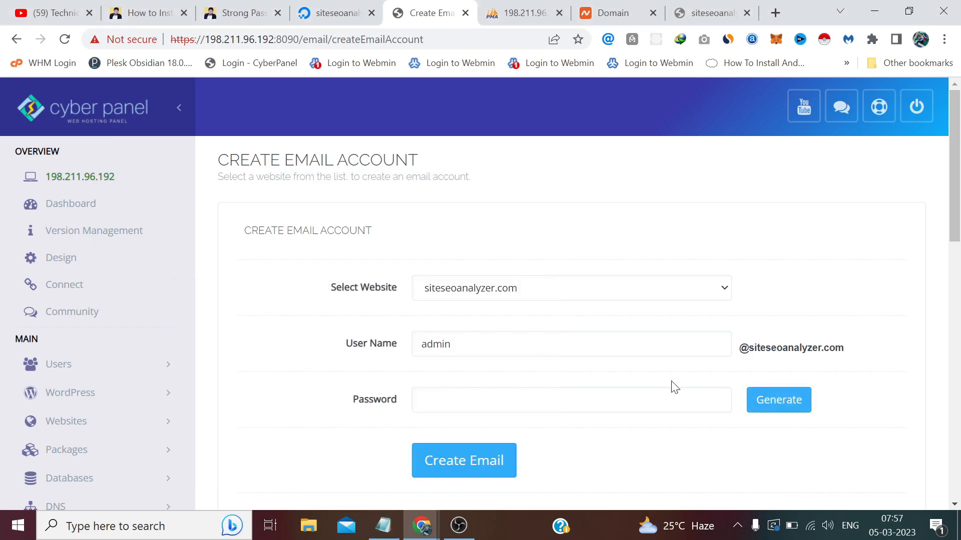
left_click(676, 399)
key("ctrl+v")
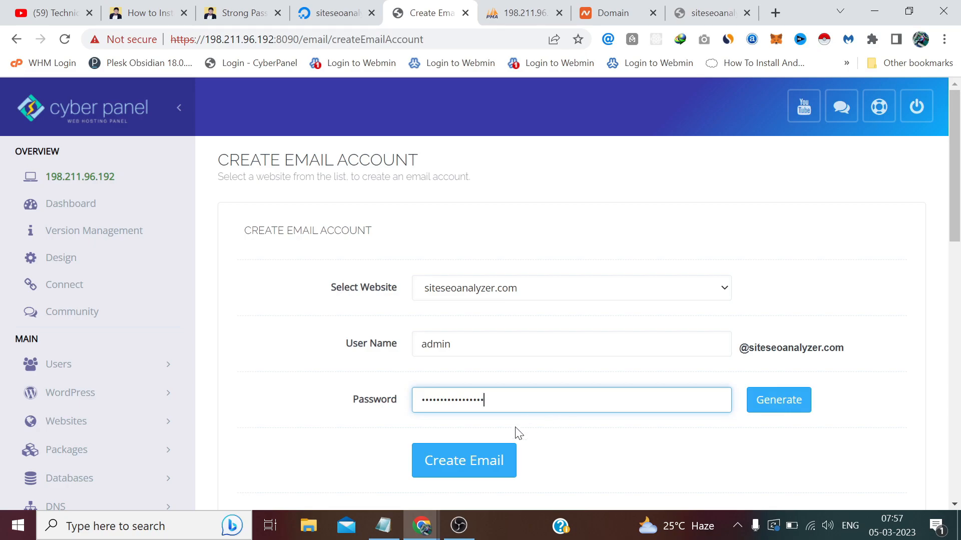
left_click(473, 461)
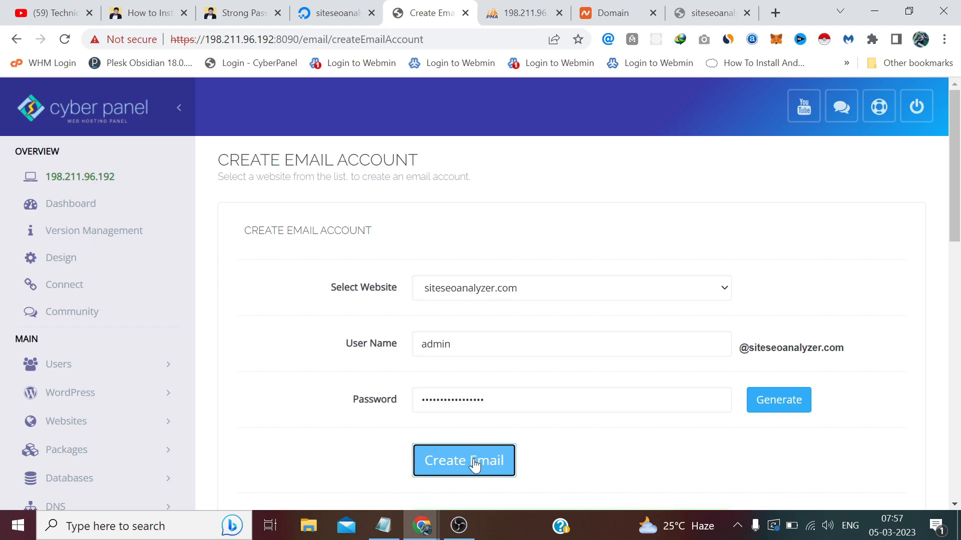
Open Access Webmail from the sidebar in a new tab.
scroll(475, 466, "down", 1)
scroll(476, 465, "down", 1)
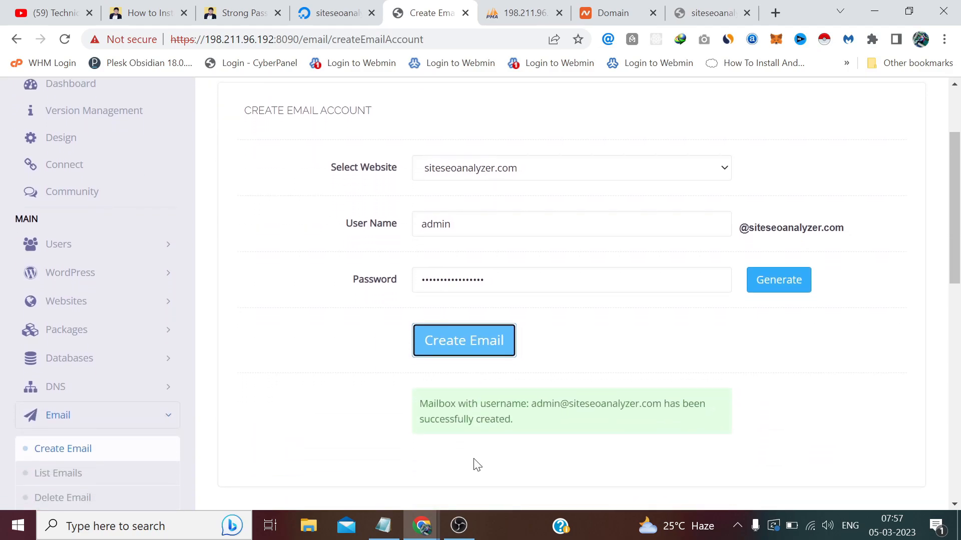
scroll(477, 465, "down", 4)
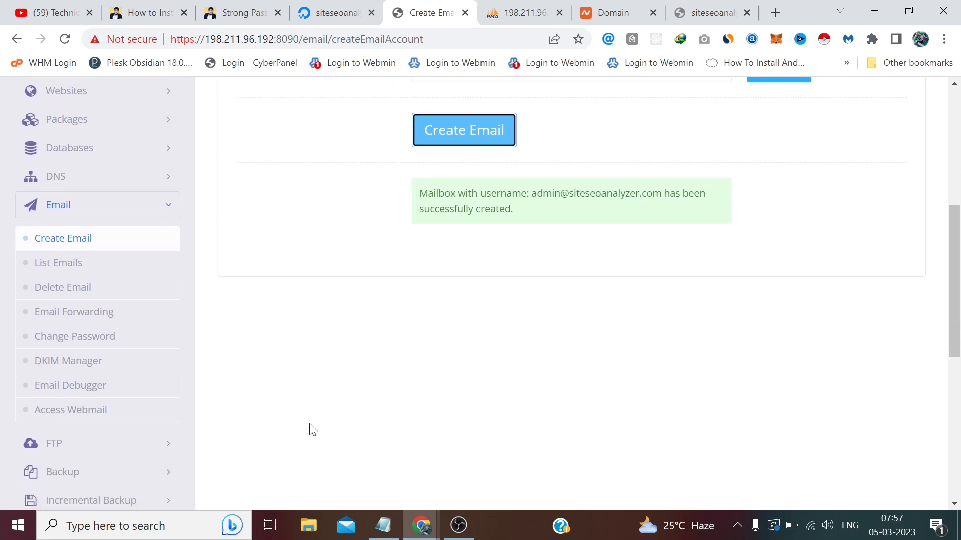
left_click(47, 409)
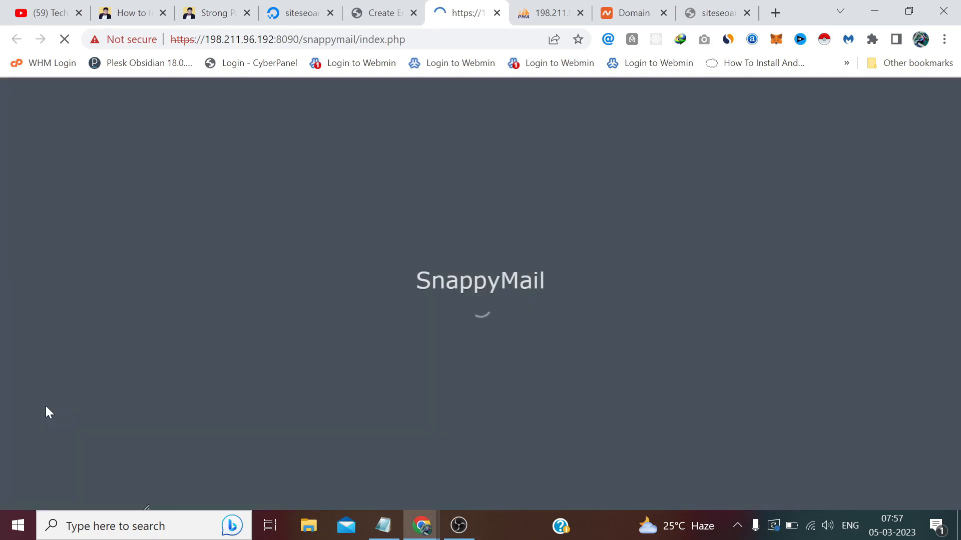
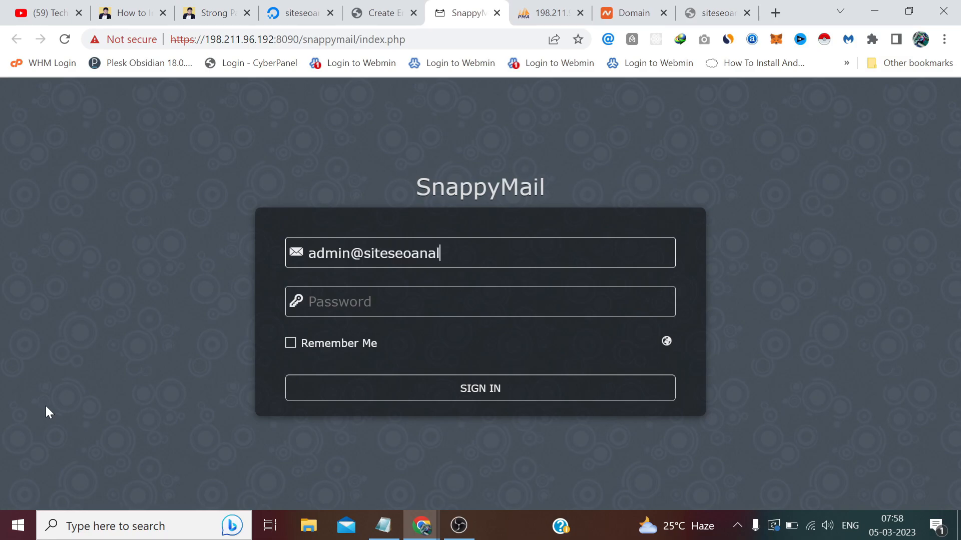
Sign in to SnappyMail with the admin mailbox address and pasted password, dismissing both permission prompts.
key("Tab")
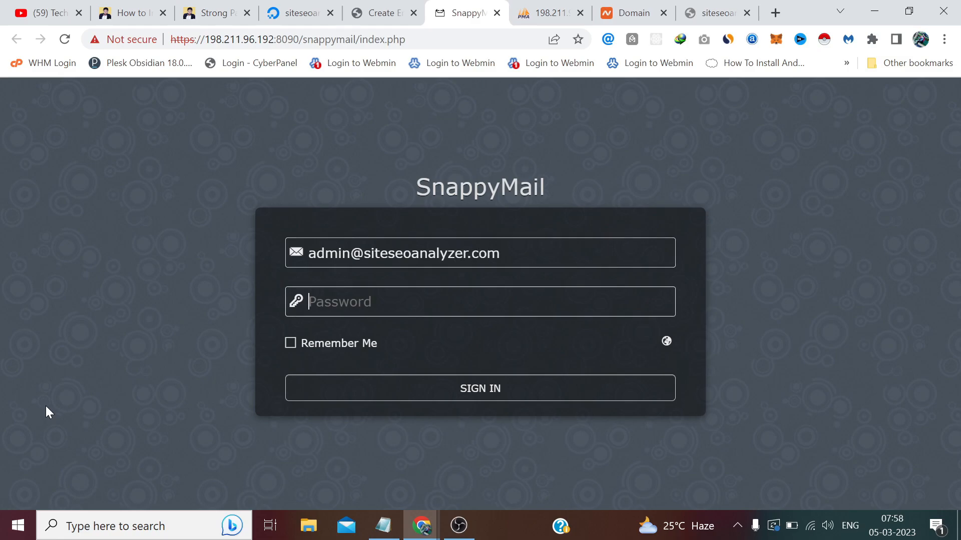
key("ctrl+v")
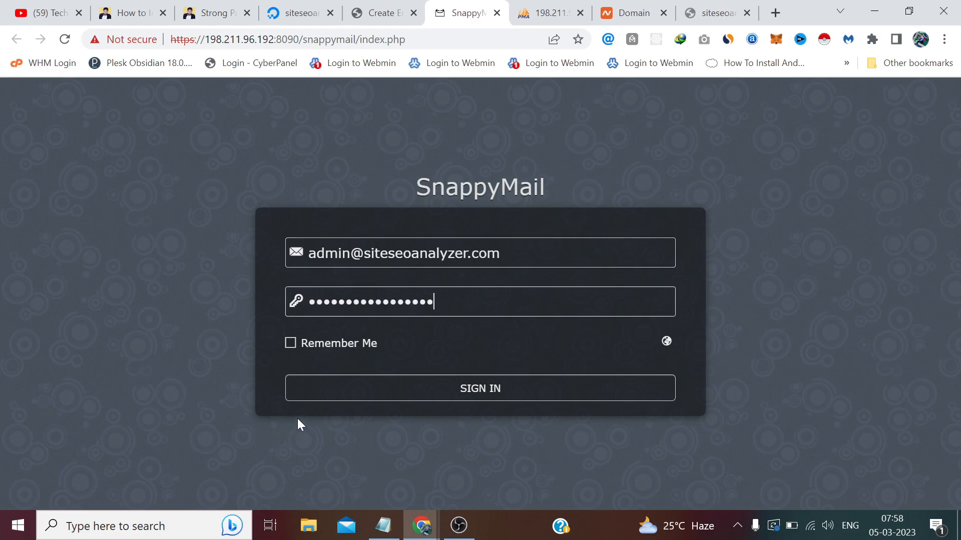
left_click(303, 395)
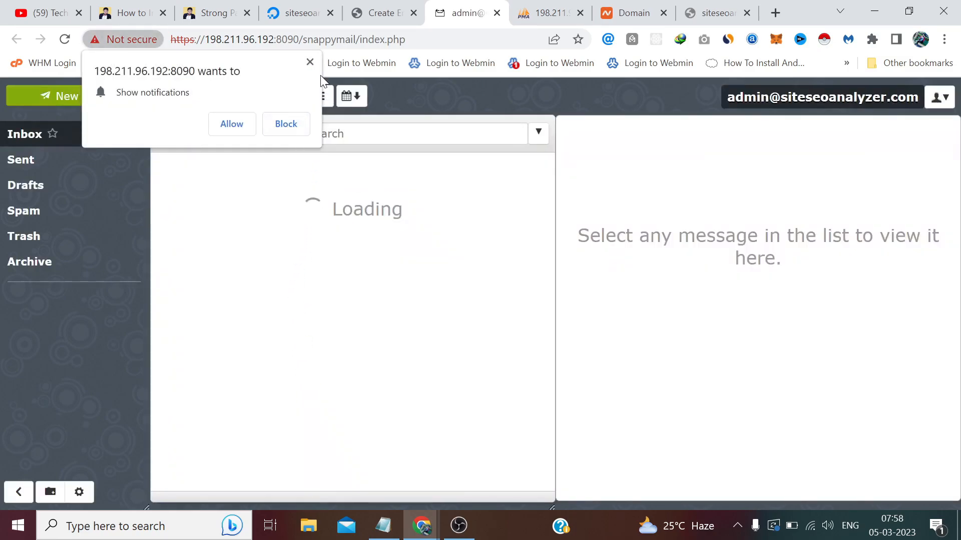
left_click(310, 62)
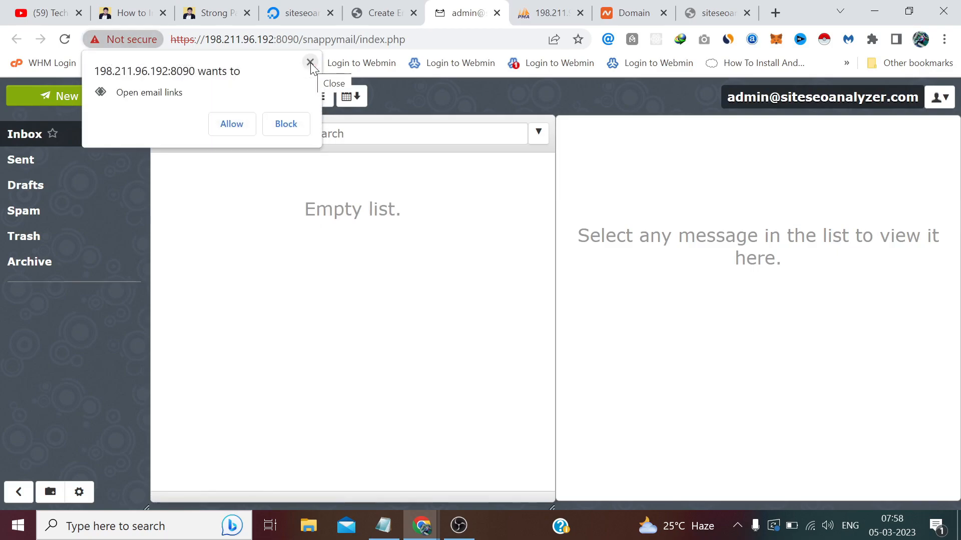
left_click(311, 63)
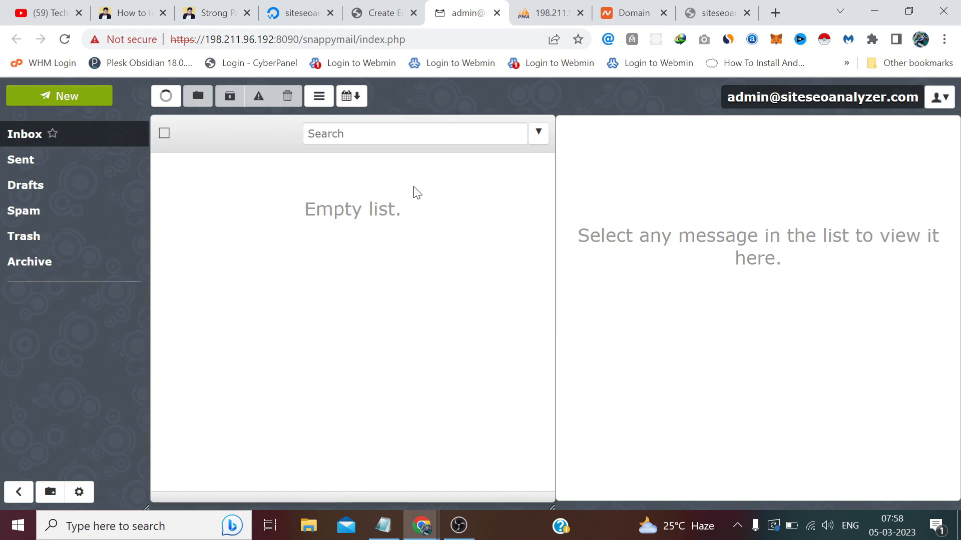
Back in CyberPanel, expand PHP in the sidebar and open Edit PHP Configs.
left_click(356, 10)
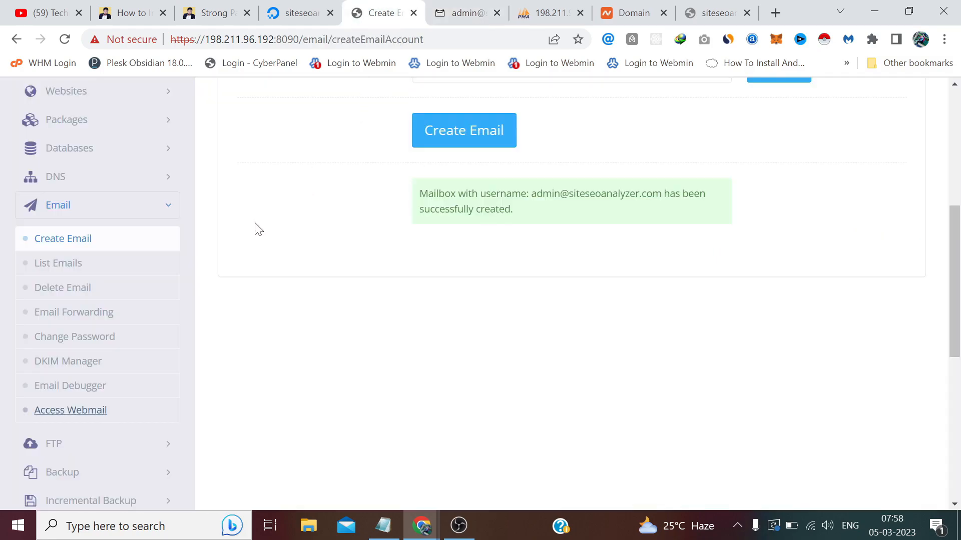
scroll(259, 229, "down", 6)
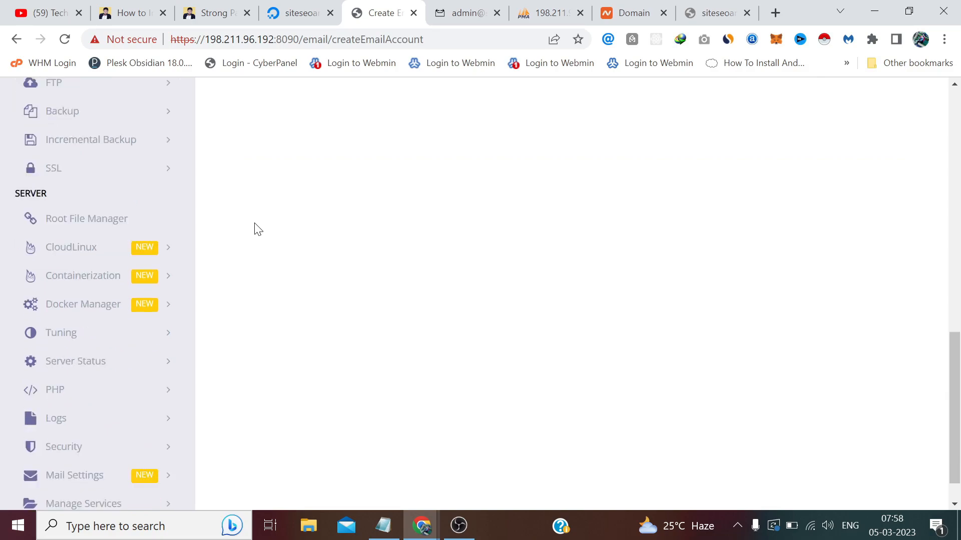
scroll(257, 229, "down", 1)
left_click(105, 357)
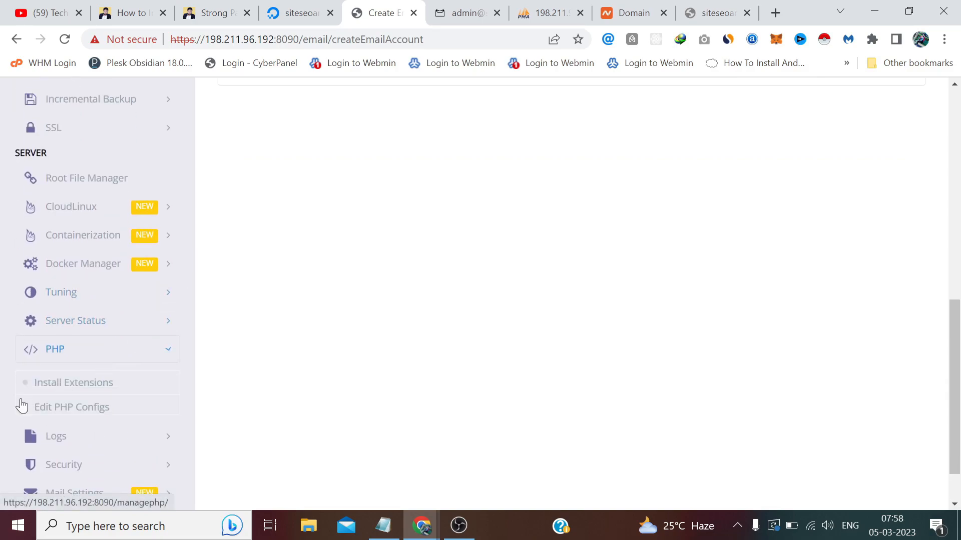
left_click(75, 408)
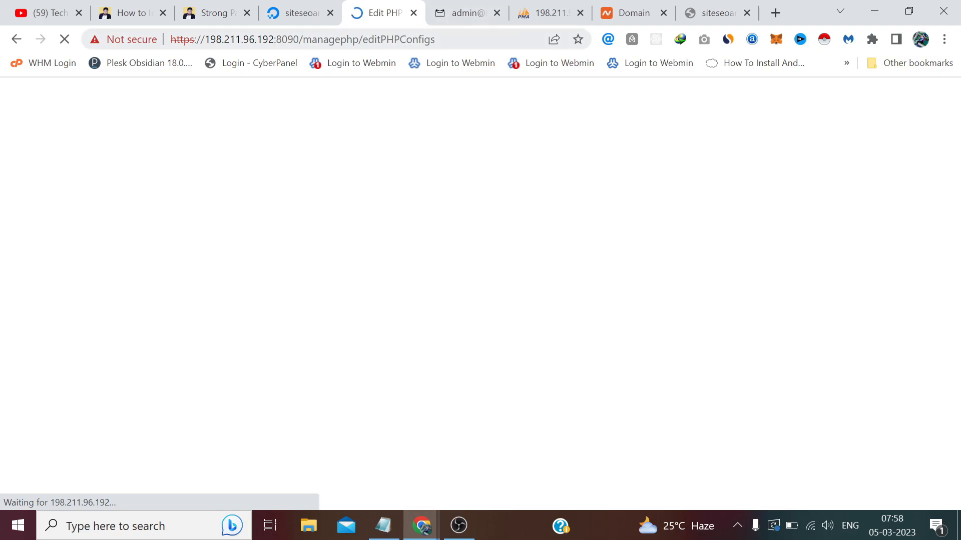
In the WordPress dashboard, go to the Media > Add New upload page.
mouse_move(421, 525)
left_click(501, 464)
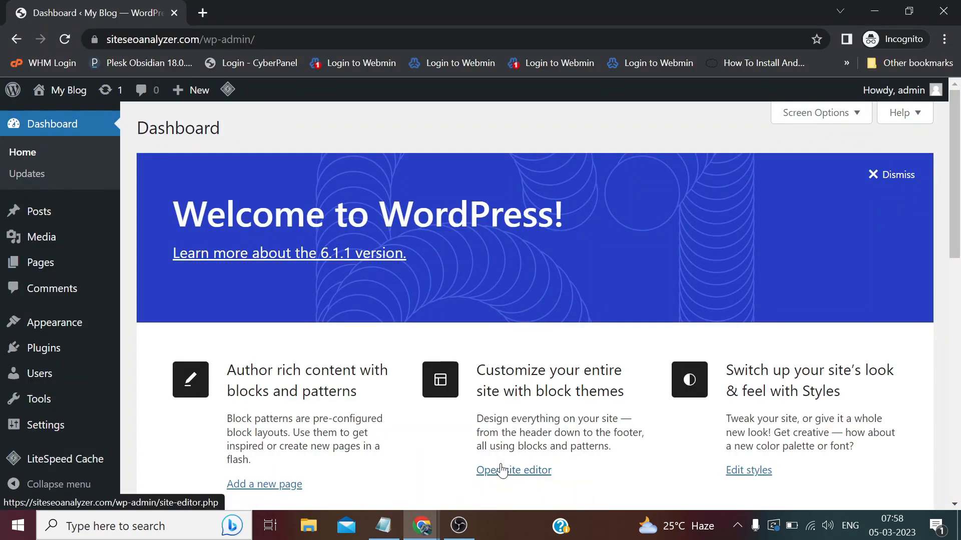
mouse_move(60, 244)
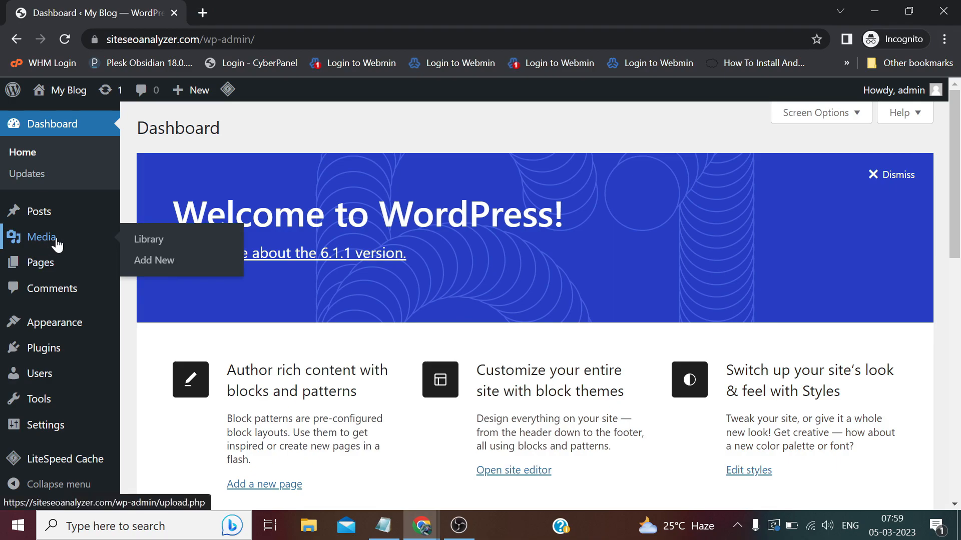
left_click(164, 263)
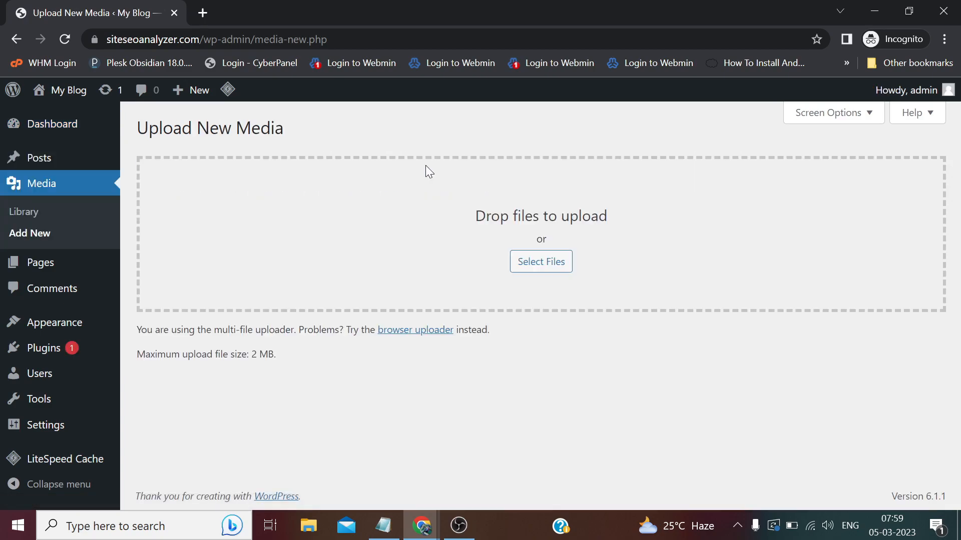
Check that the page reports 'Maximum upload file size: 2 MB'.
left_click_drag(276, 355, 234, 354)
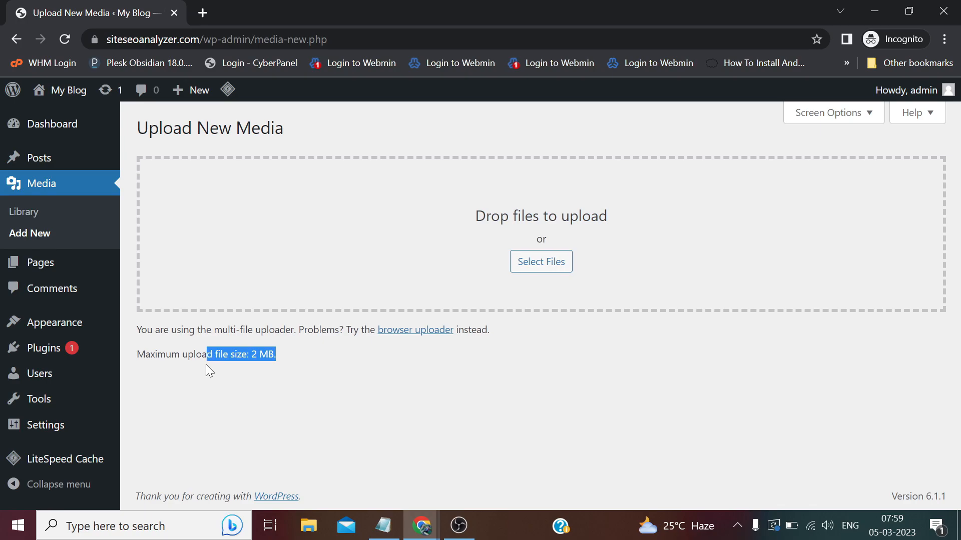
left_click(307, 345)
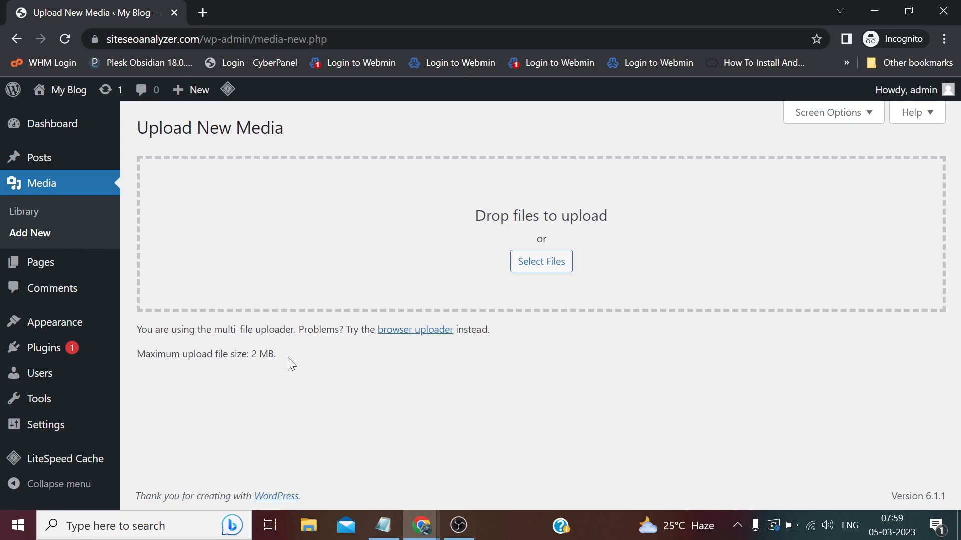
left_click_drag(234, 355, 274, 354)
left_click(303, 355)
left_click_drag(275, 354, 194, 354)
left_click(285, 360)
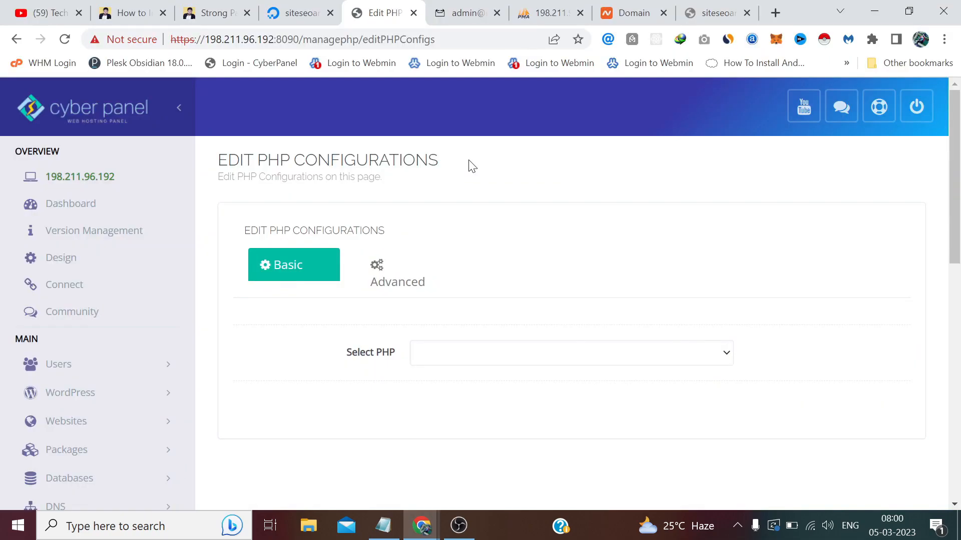
Load PHP 7.4's settings on the Edit PHP Configurations page.
scroll(471, 165, "down", 3)
left_click(475, 212)
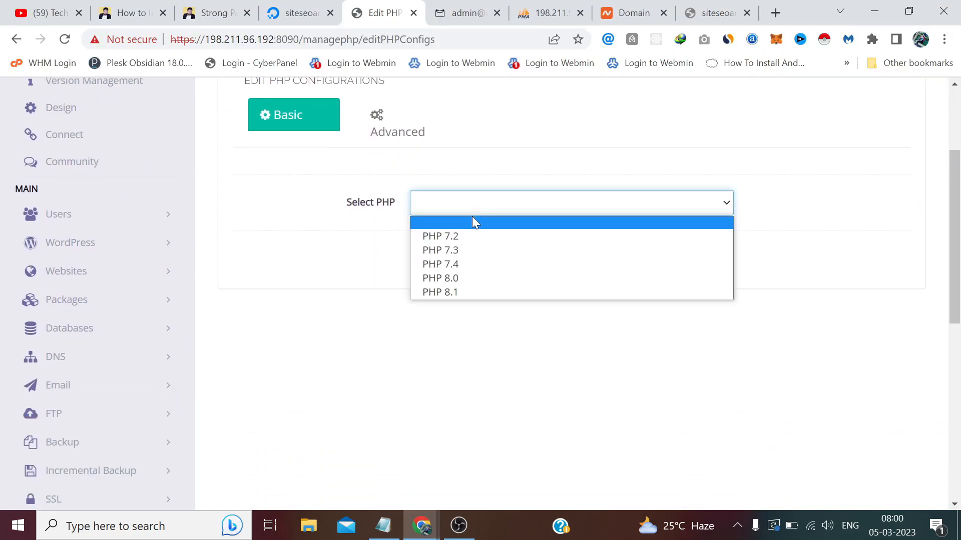
left_click(461, 266)
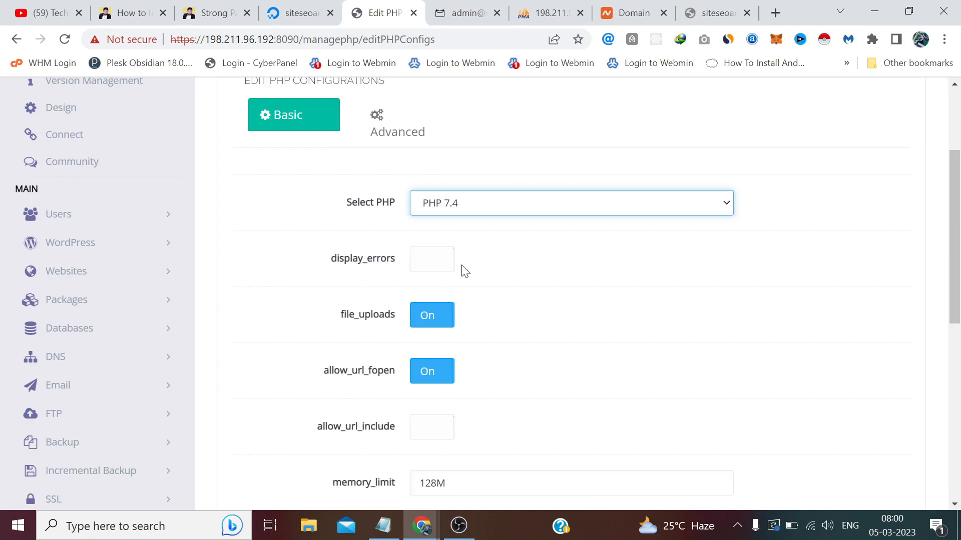
scroll(465, 271, "down", 1)
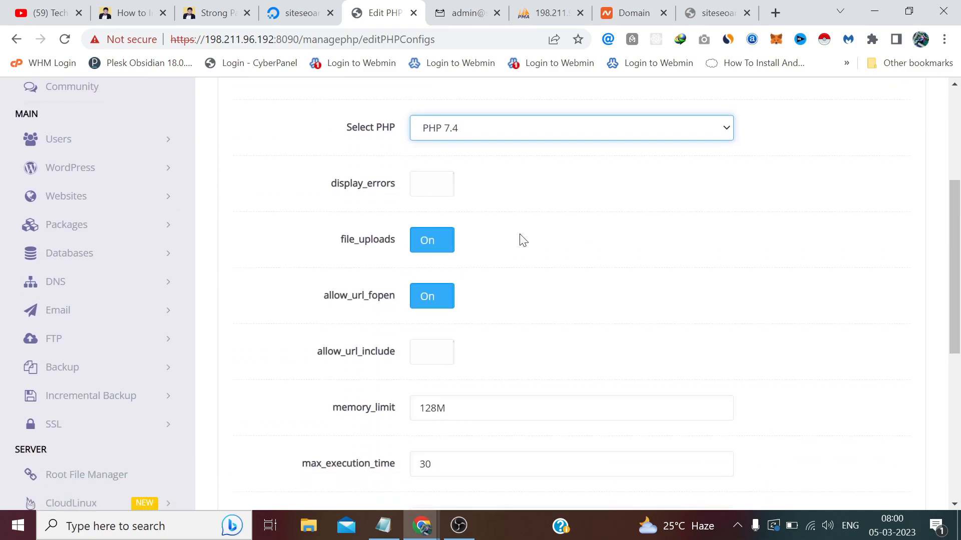
scroll(508, 210, "down", 3)
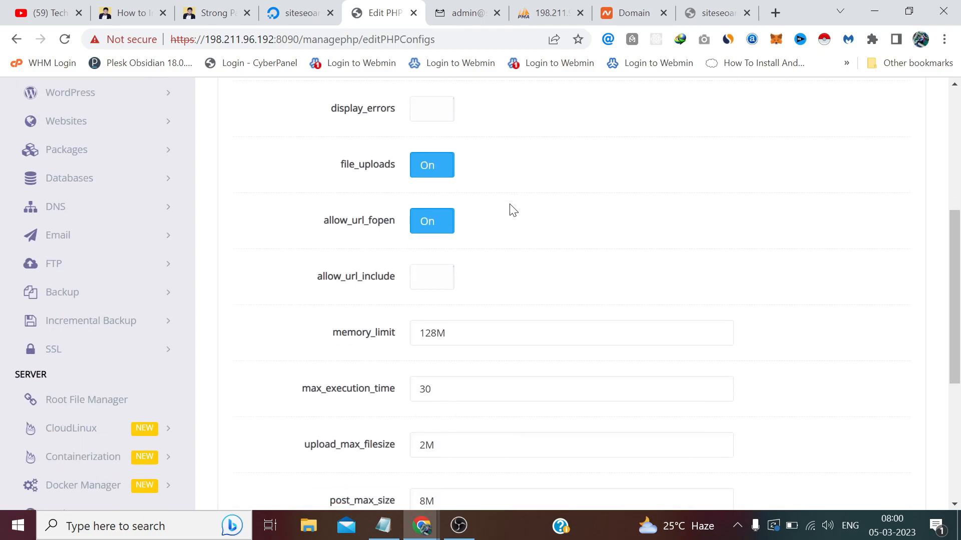
scroll(478, 206, "down", 2)
scroll(466, 248, "up", 6)
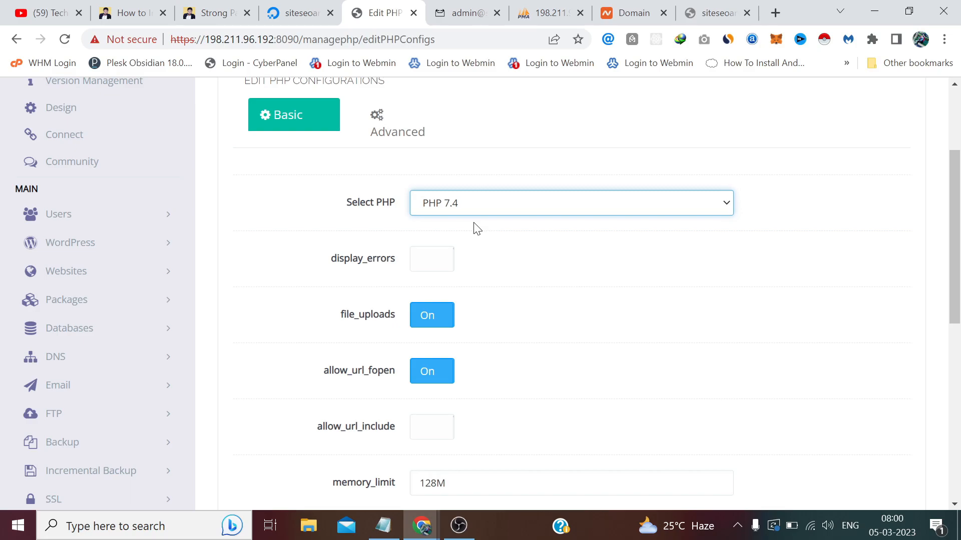
scroll(477, 229, "down", 5)
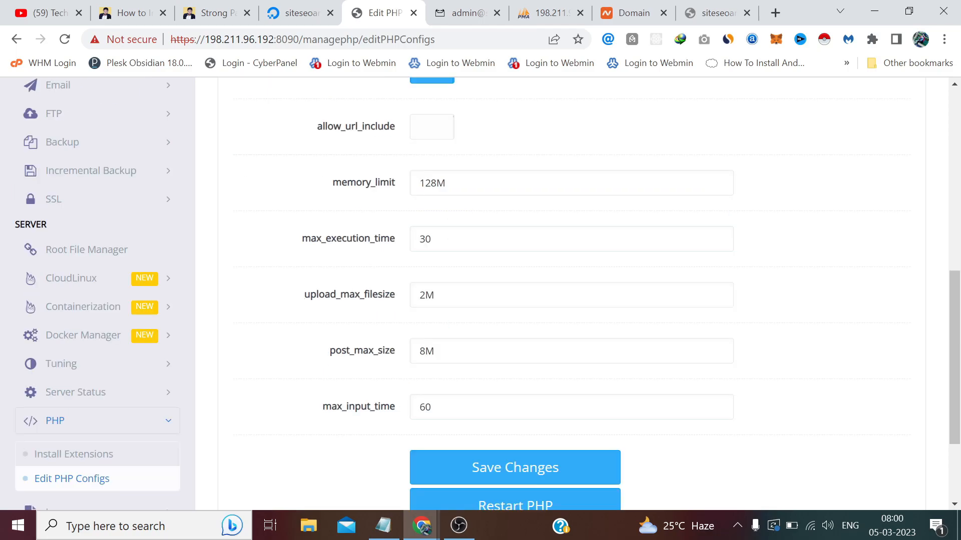
Change PHP 7.4's upload_max_filesize from 2M to 128M.
left_click(433, 534)
left_click(496, 437)
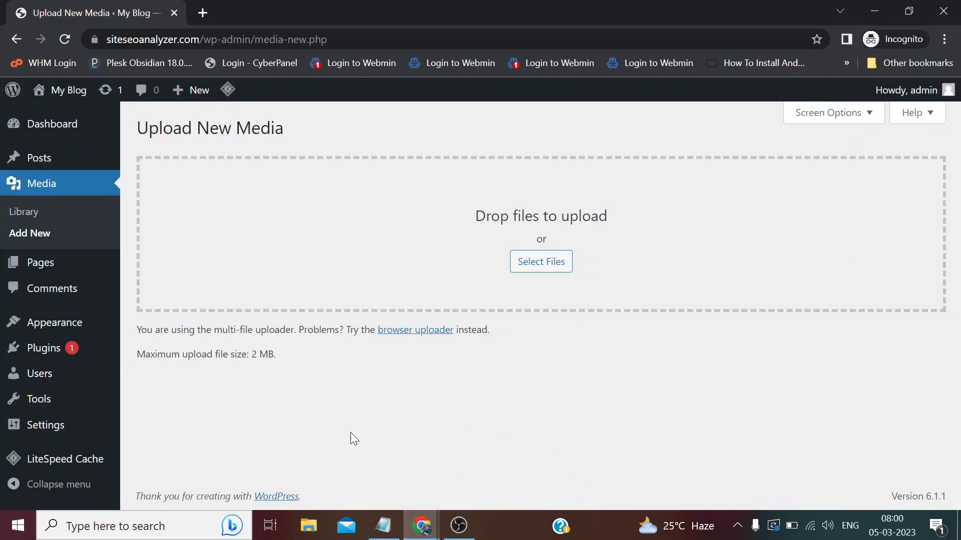
mouse_move(421, 526)
left_click(369, 457)
left_click(419, 295)
type("12M")
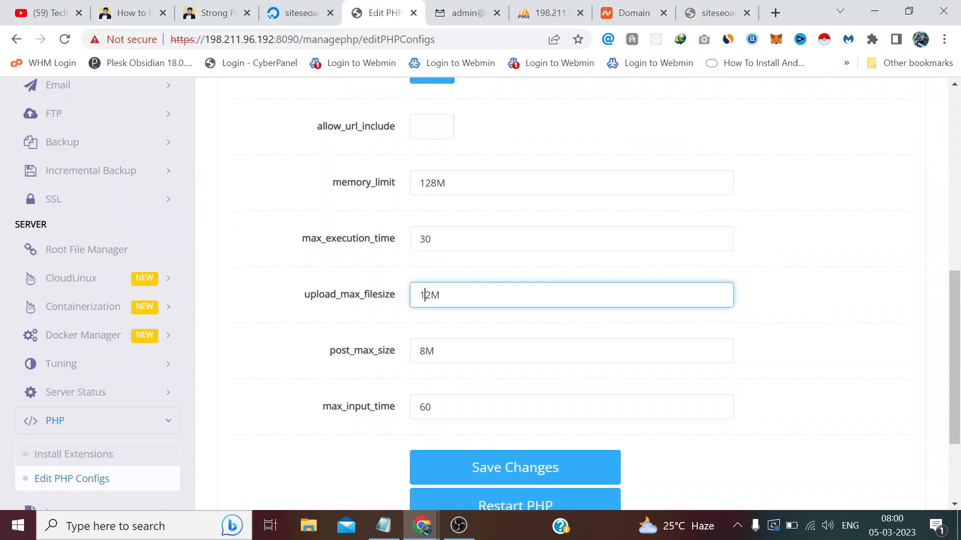
key("Right")
type("8")
left_click(348, 268)
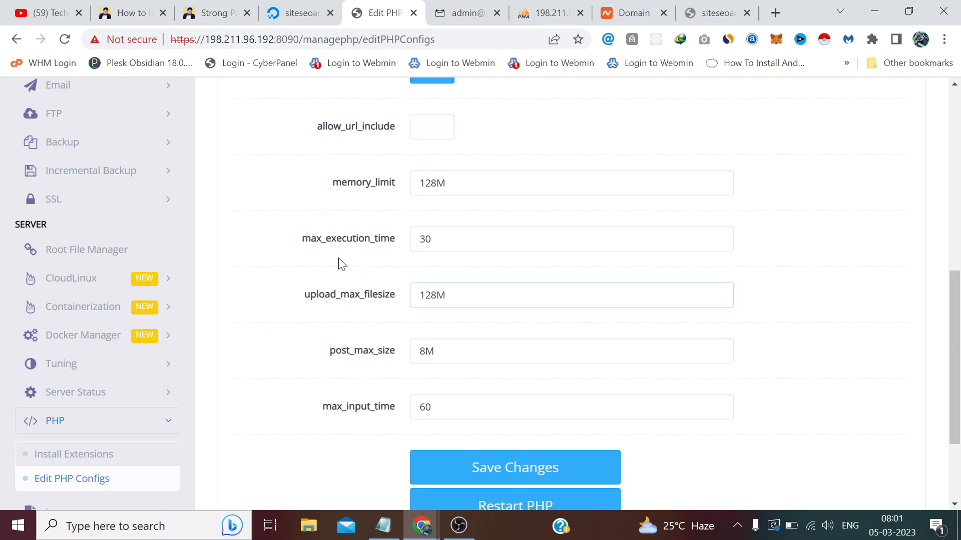
Save the PHP 7.4 configuration, restart PHP, and return to the WordPress upload page.
scroll(368, 277, "down", 1)
scroll(369, 277, "down", 2)
left_click(493, 406)
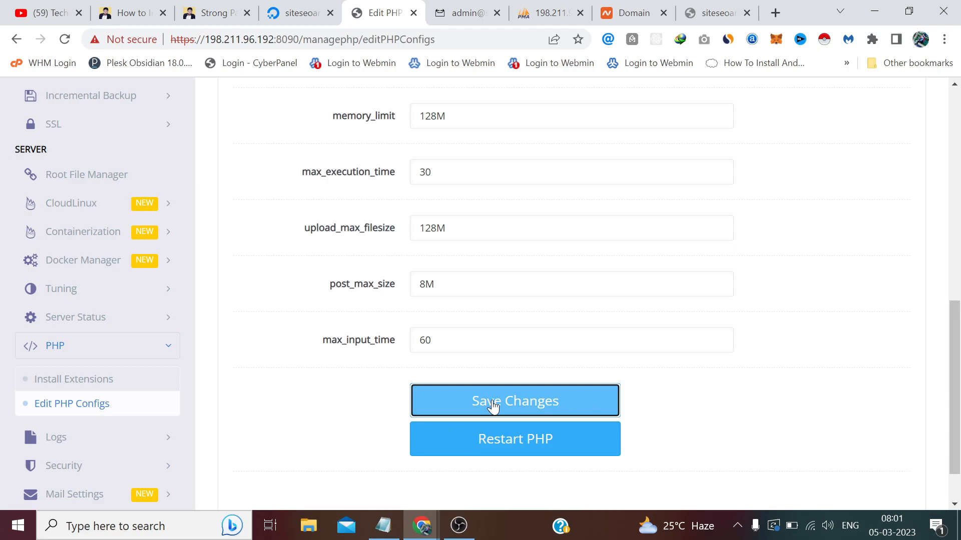
scroll(492, 405, "down", 1)
scroll(493, 405, "up", 9)
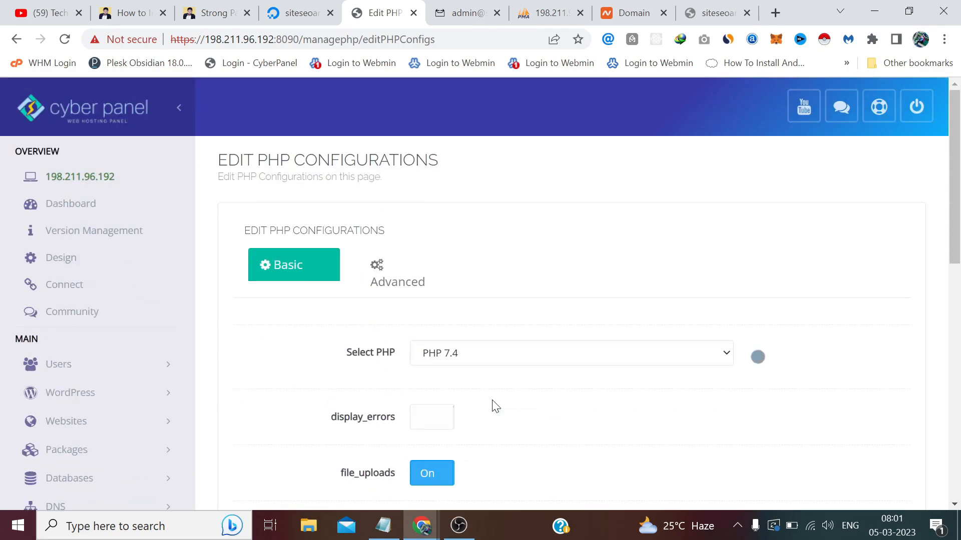
scroll(495, 406, "down", 8)
scroll(495, 405, "up", 8)
scroll(496, 406, "down", 1)
scroll(495, 405, "down", 9)
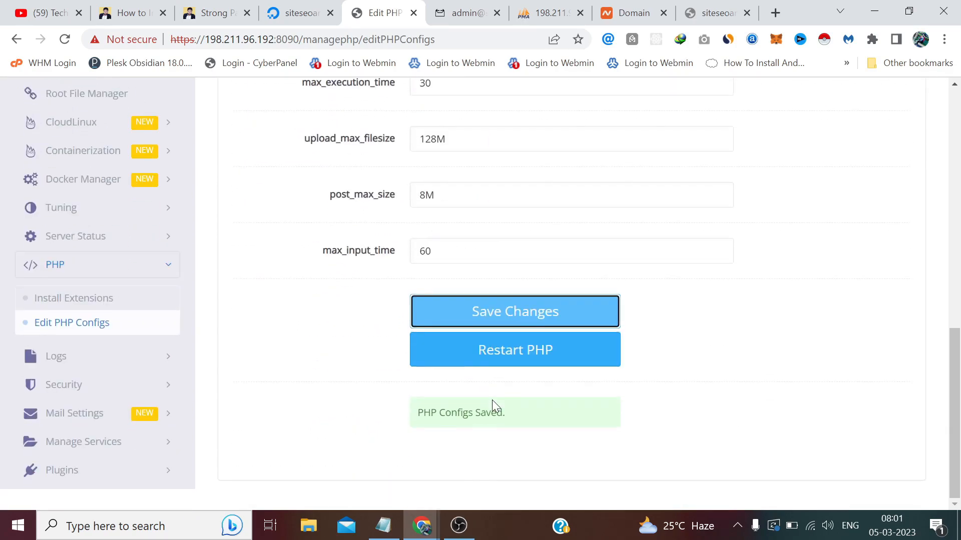
left_click(523, 355)
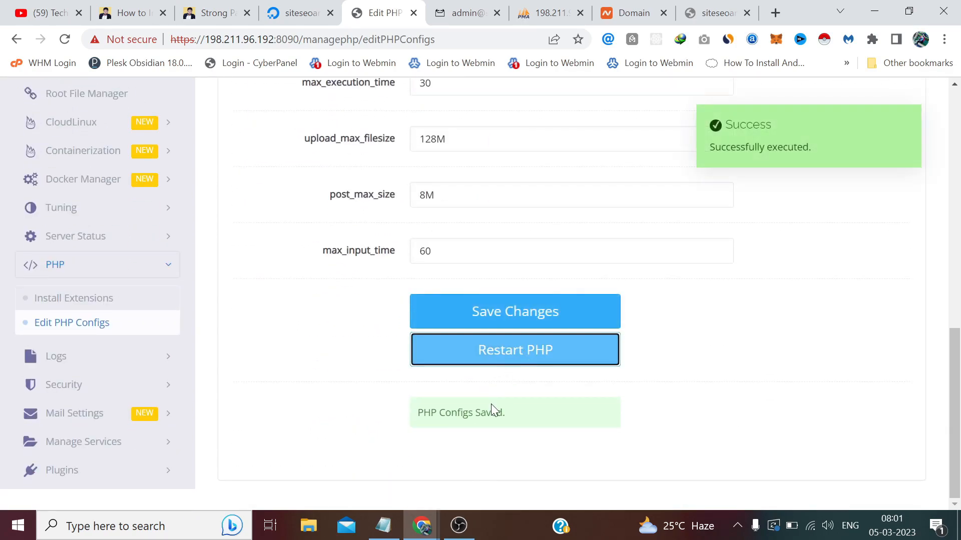
left_click(422, 525)
left_click(492, 454)
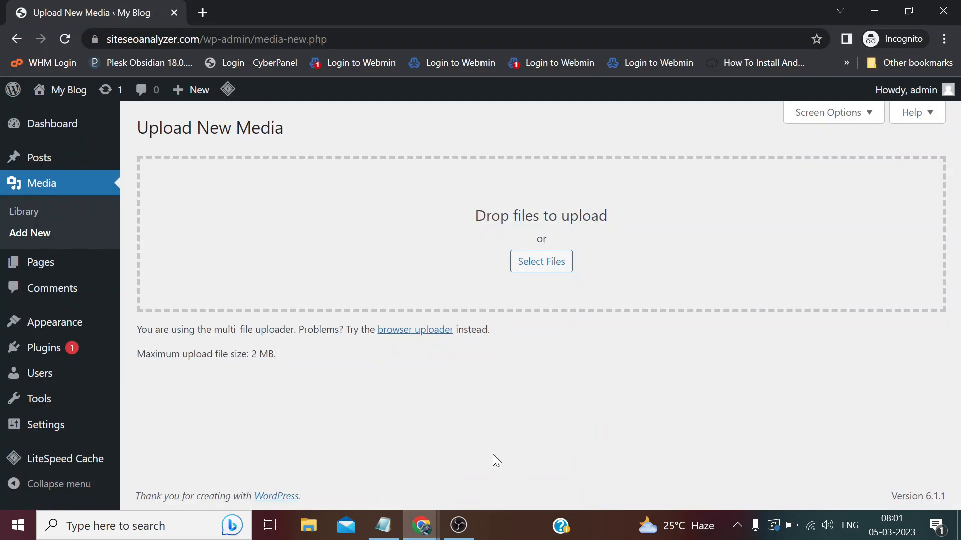
Reload the WordPress upload page, then go back to CyberPanel's PHP 7.4 settings.
key("F5")
left_click(423, 526)
left_click(377, 460)
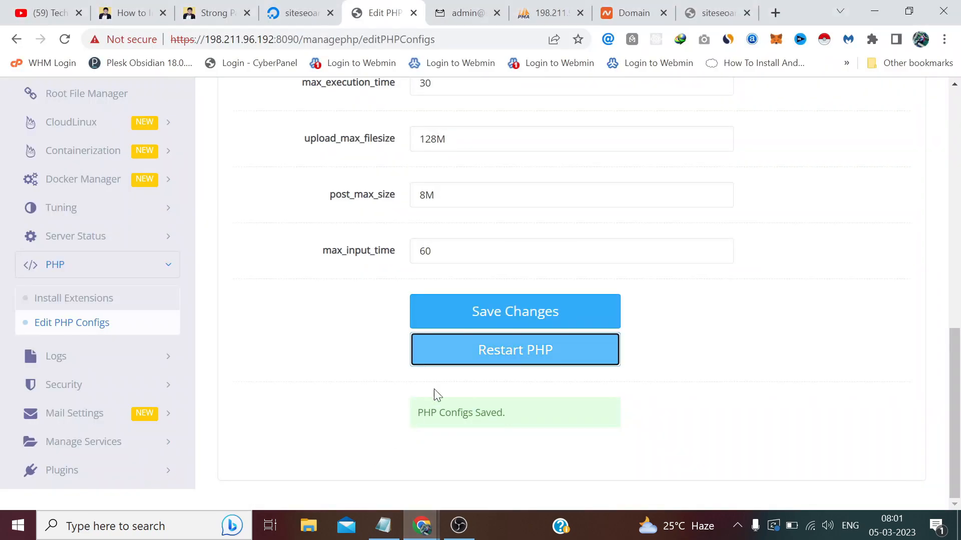
scroll(528, 287, "up", 6)
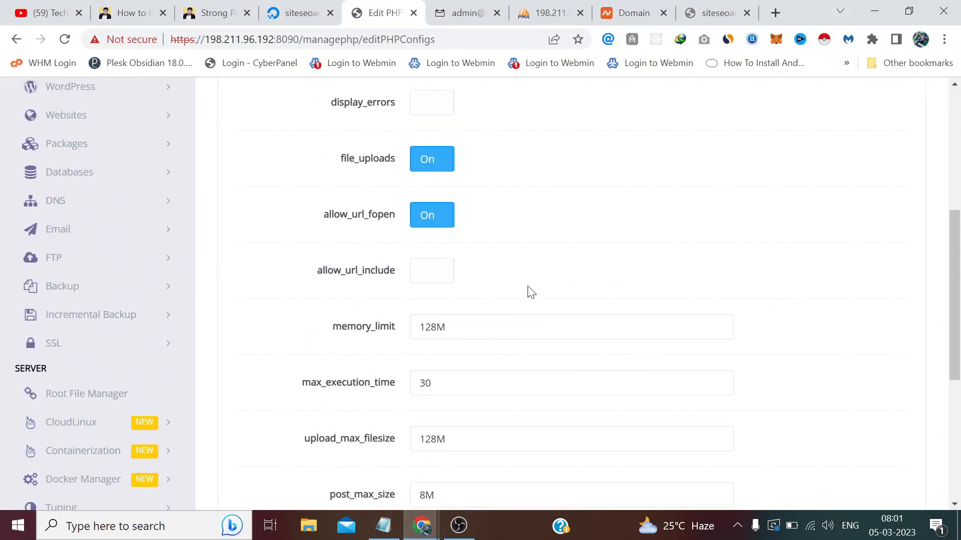
scroll(530, 292, "down", 5)
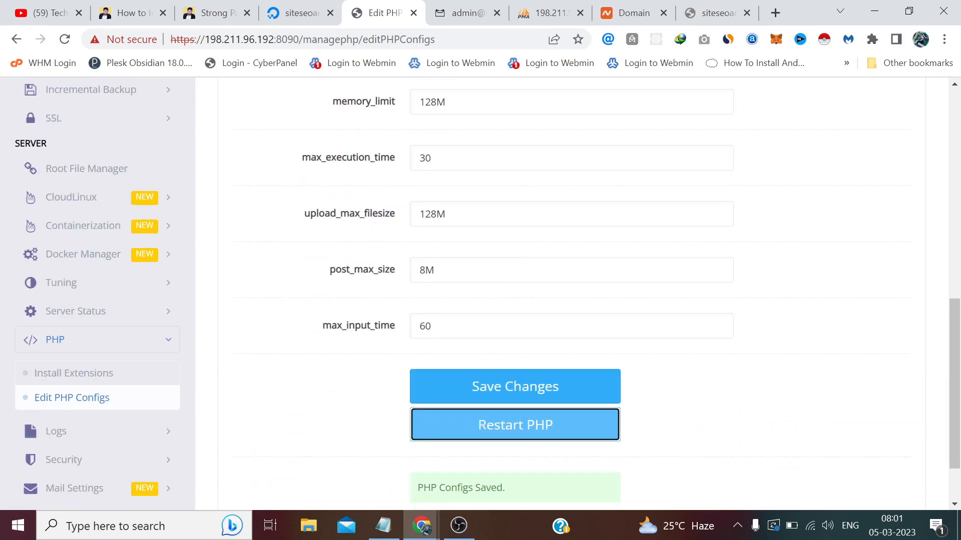
Set post_max_size to 128M, save, restart PHP, and return to WordPress.
left_click(421, 270)
type("1")
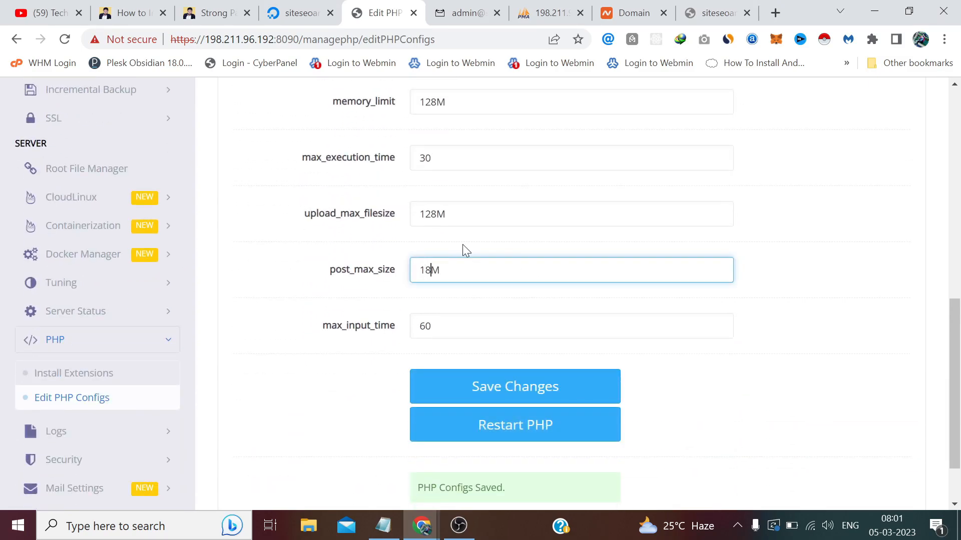
type("2")
left_click(549, 396)
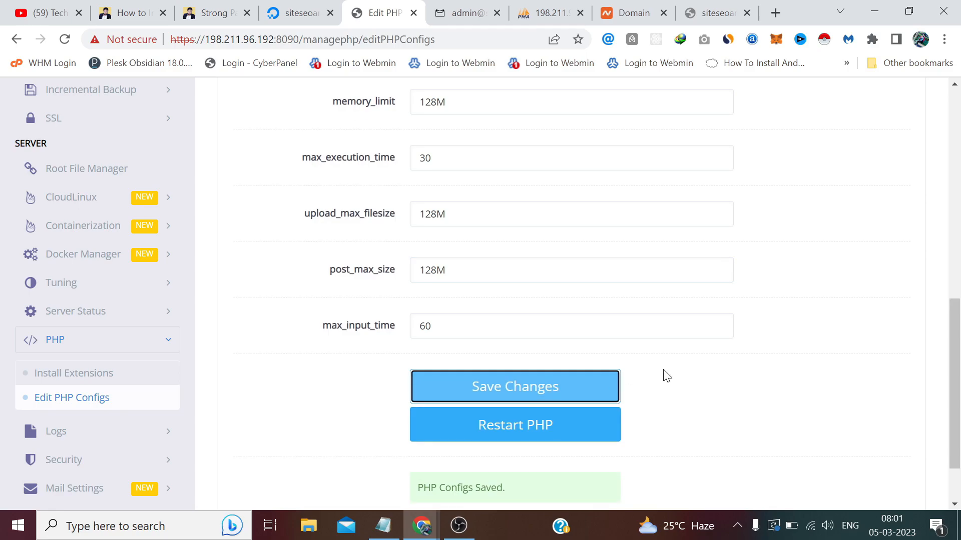
left_click(577, 437)
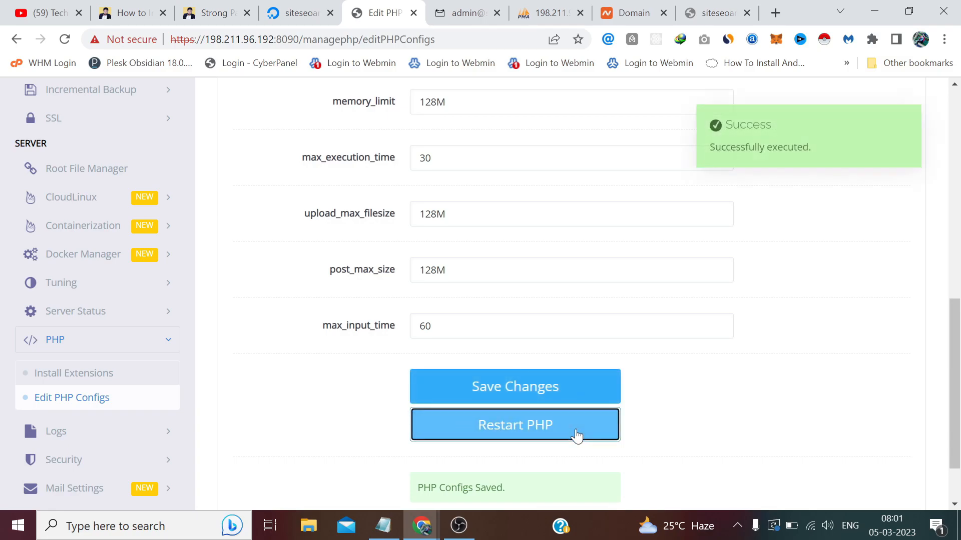
scroll(577, 435, "down", 2)
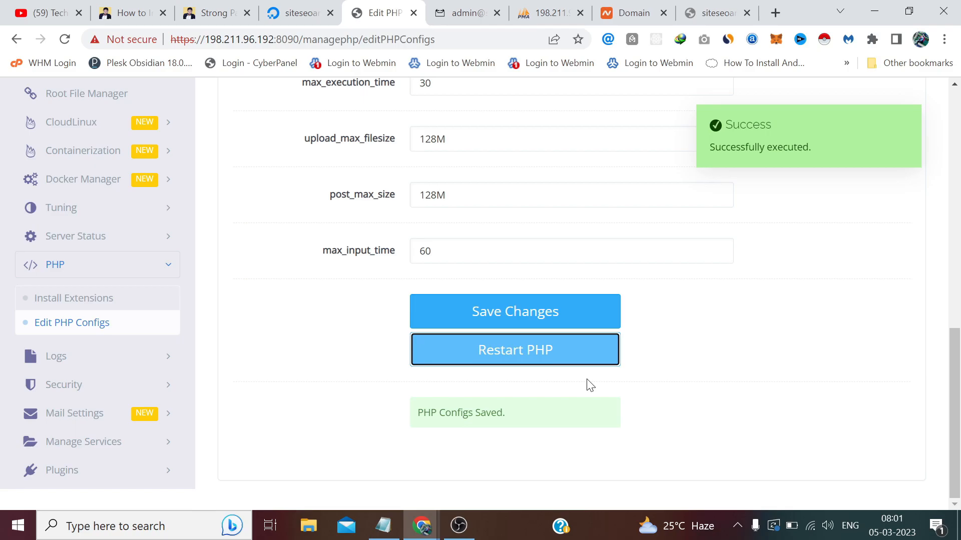
left_click(423, 539)
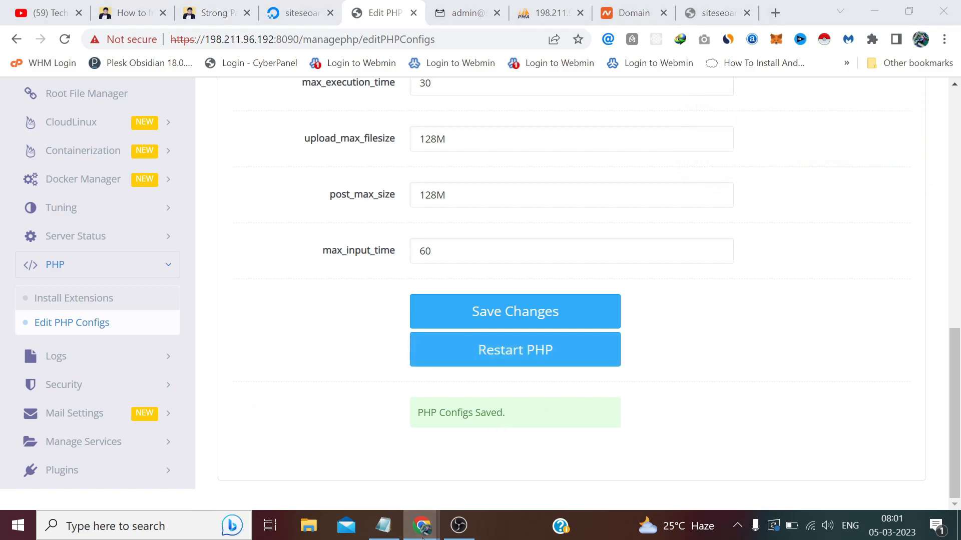
left_click(506, 462)
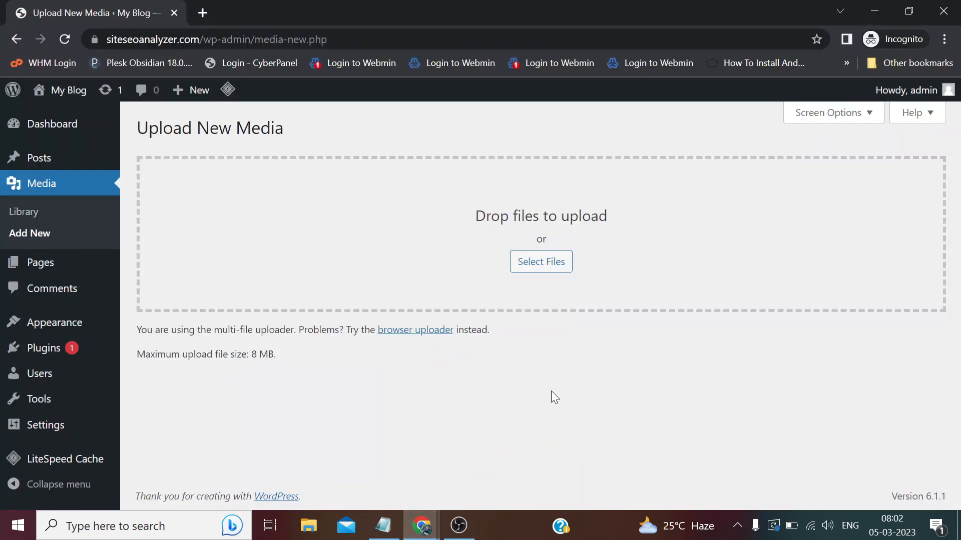
Reload Upload New Media and confirm it reads 'Maximum upload file size: 128 MB'.
key("F5")
left_click_drag(248, 354, 301, 350)
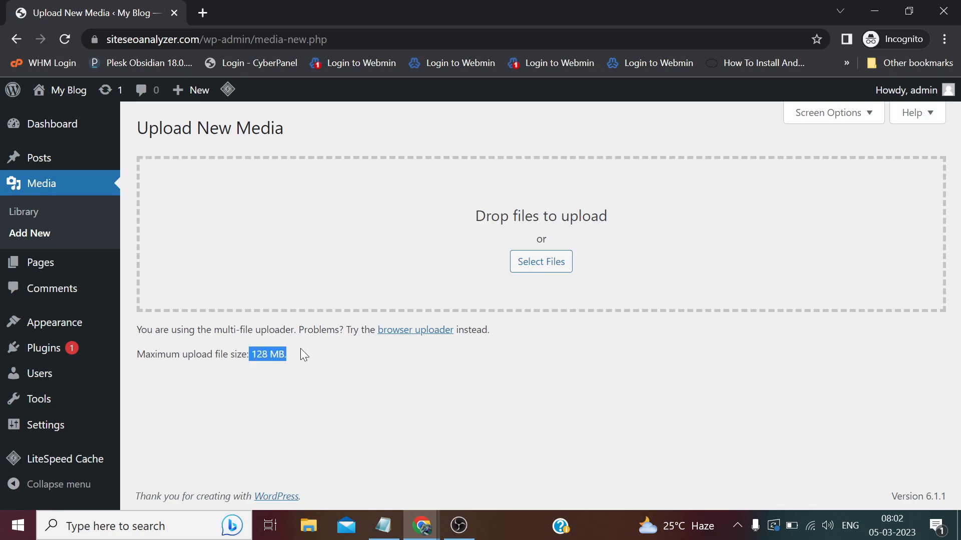
left_click(301, 350)
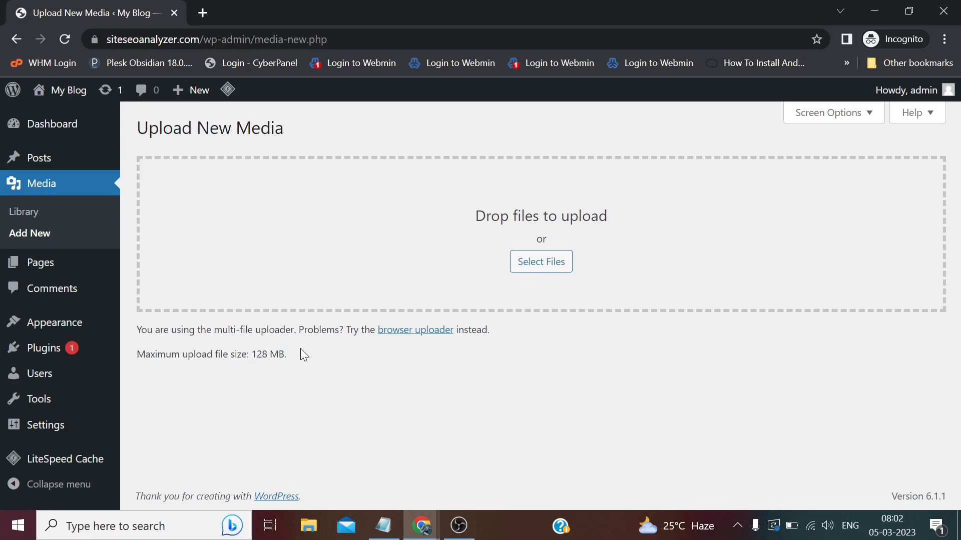